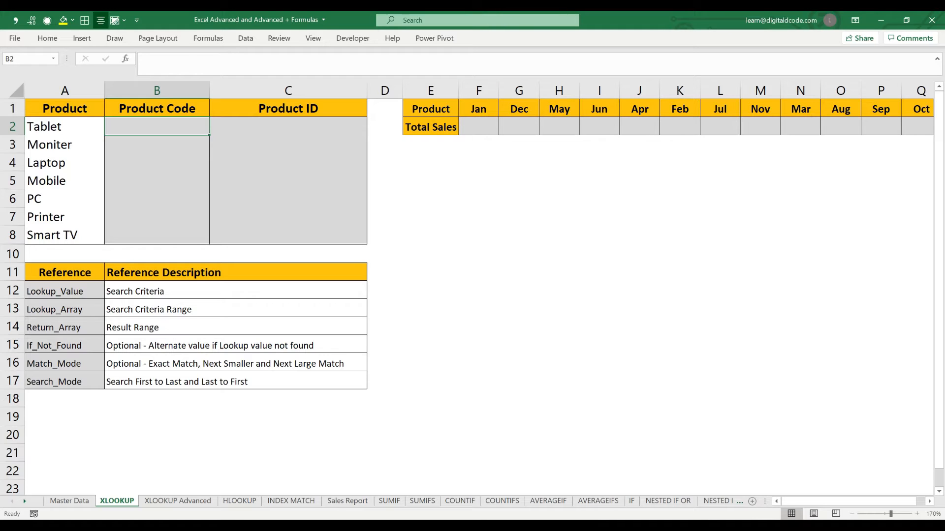
# Review the product list in A1:A8 and the empty Product Code and Product ID cells in B2:C8 on the XLOOKUP sheet
pyautogui.moveTo(64, 108); pyautogui.dragTo(65, 235)
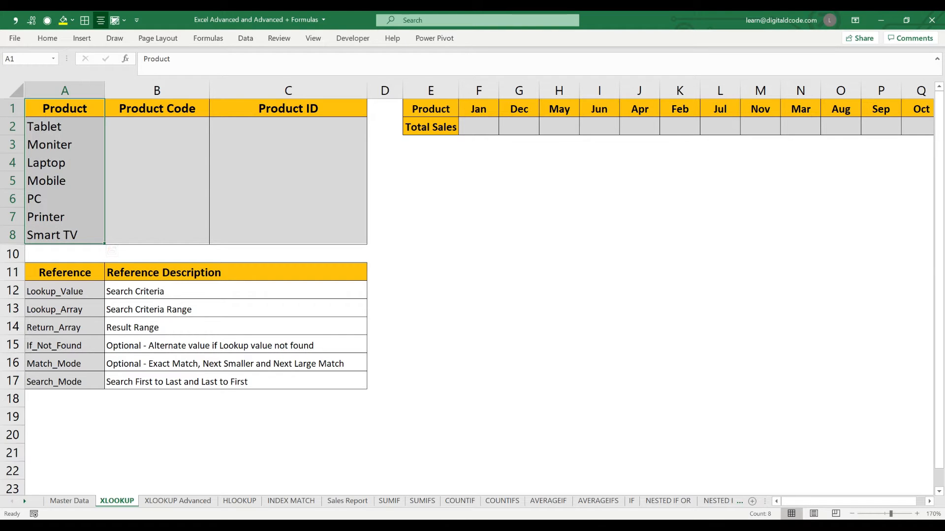
pyautogui.click(157, 108)
pyautogui.click(288, 108)
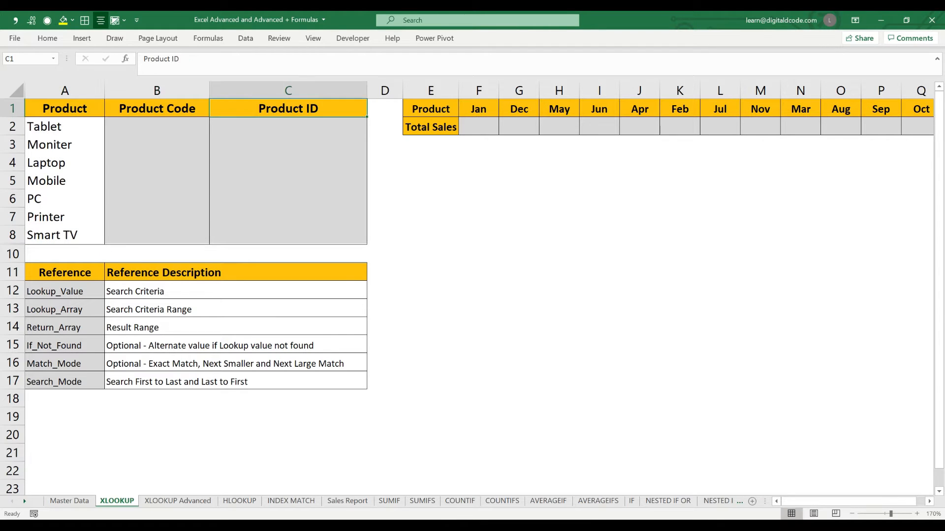
pyautogui.click(157, 127)
pyautogui.moveTo(65, 108); pyautogui.dragTo(64, 236)
pyautogui.moveTo(157, 126); pyautogui.dragTo(289, 235)
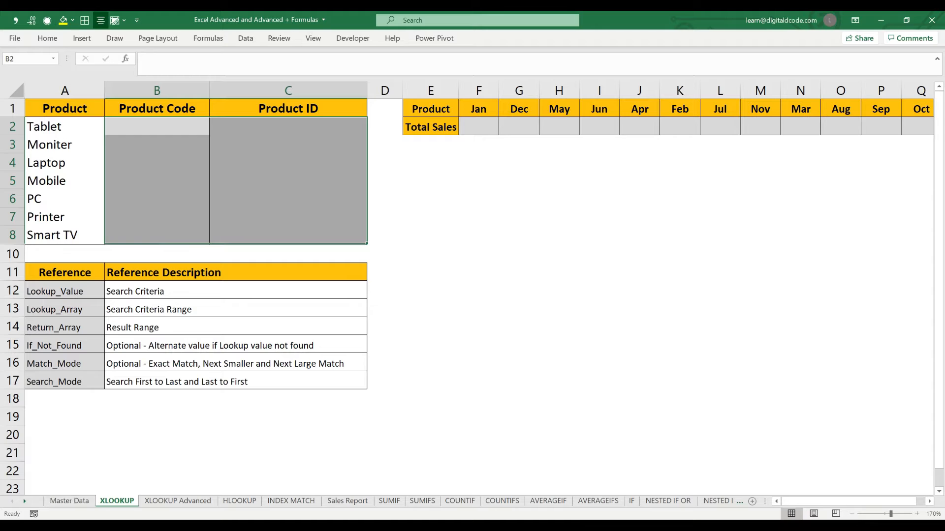
# Examine the Product ID, Product Code and Product columns on the Master Data sheet, and the columns following Product
pyautogui.click(69, 501)
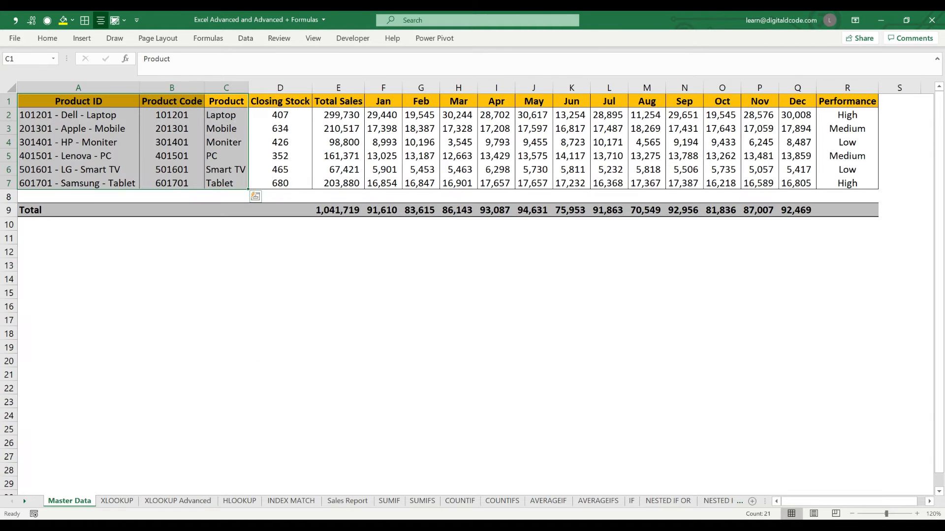
pyautogui.click(227, 101)
pyautogui.moveTo(79, 101); pyautogui.dragTo(78, 183)
pyautogui.moveTo(172, 101); pyautogui.dragTo(172, 196)
pyautogui.moveTo(226, 101); pyautogui.dragTo(226, 183)
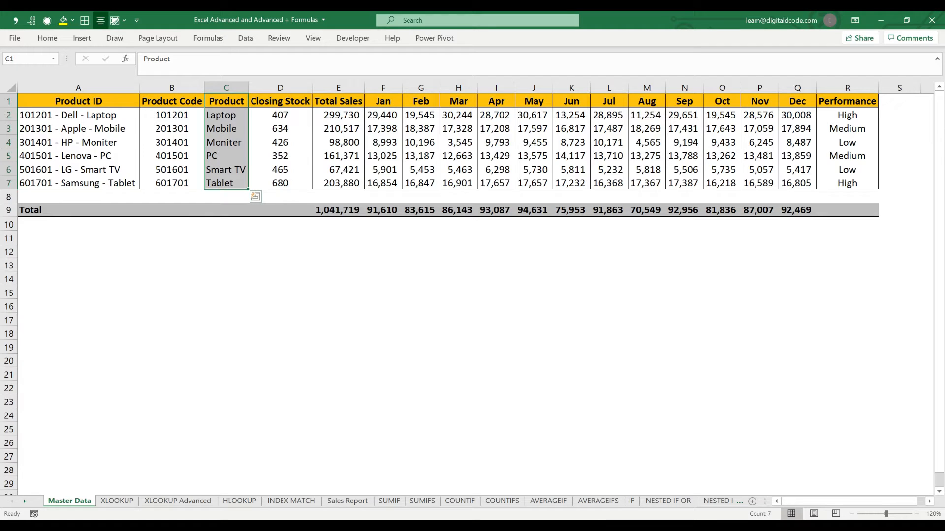
pyautogui.click(226, 101)
pyautogui.moveTo(227, 101); pyautogui.dragTo(496, 196)
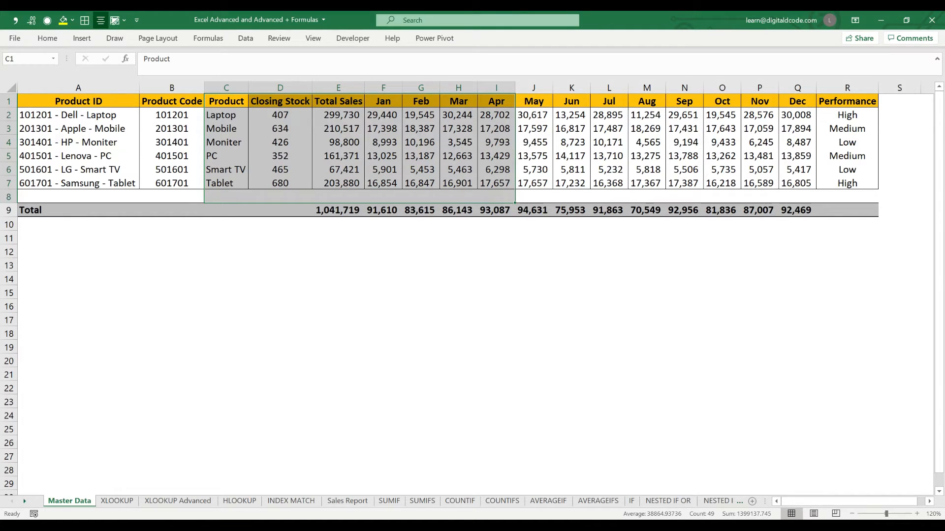
# Compare the XLOOKUP sheet's Product Code and Product ID columns with the position of their source columns relative to Product in Master Data
pyautogui.click(117, 501)
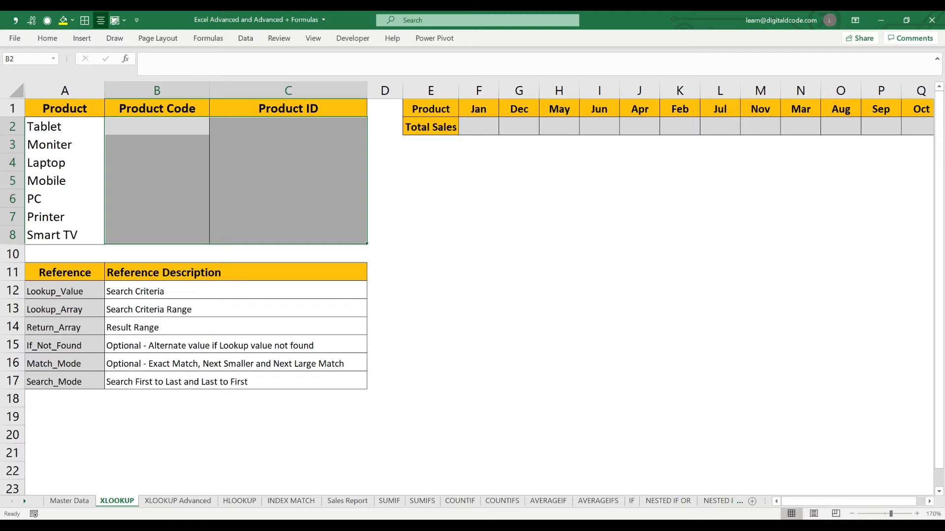
pyautogui.click(64, 109)
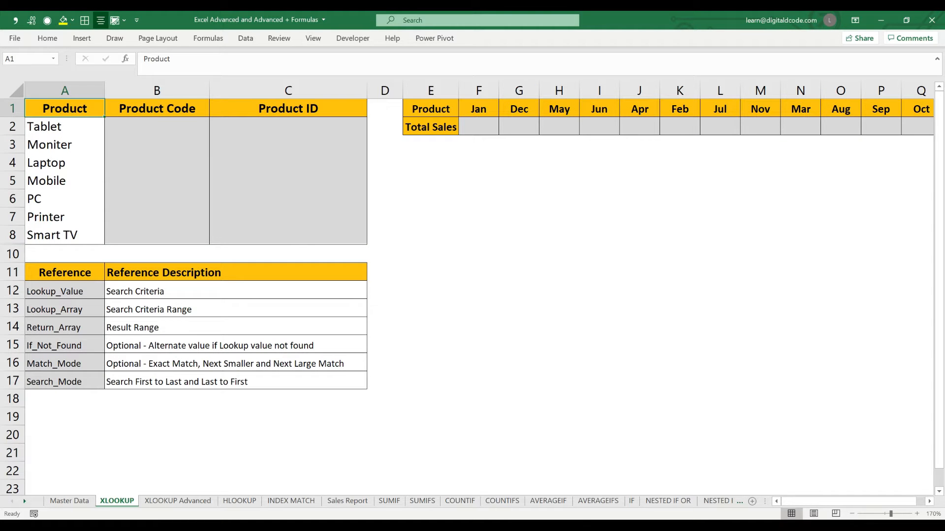
pyautogui.click(156, 126)
pyautogui.click(288, 126)
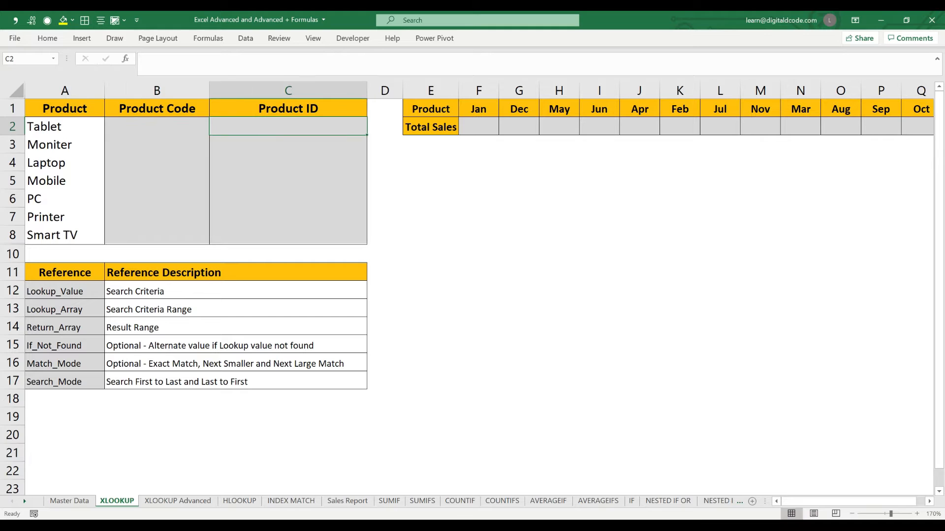
pyautogui.click(69, 500)
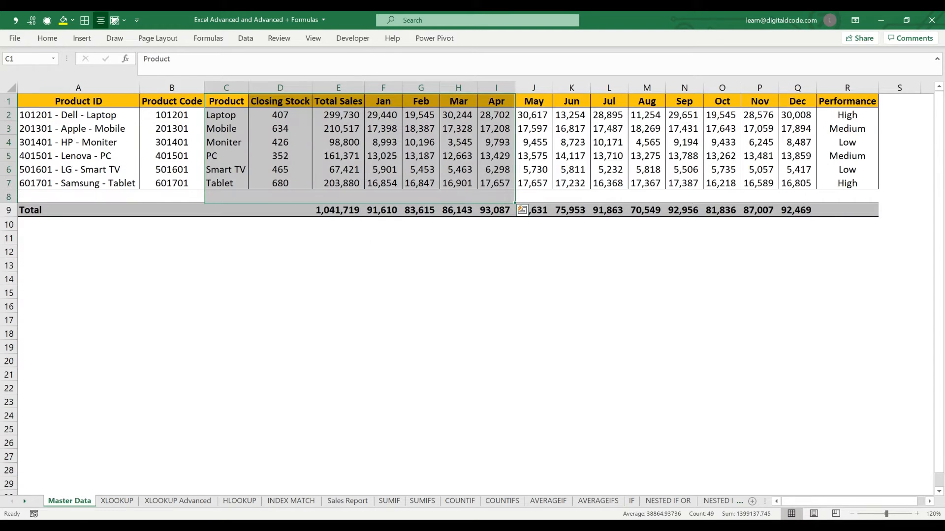
pyautogui.moveTo(172, 101); pyautogui.dragTo(79, 183)
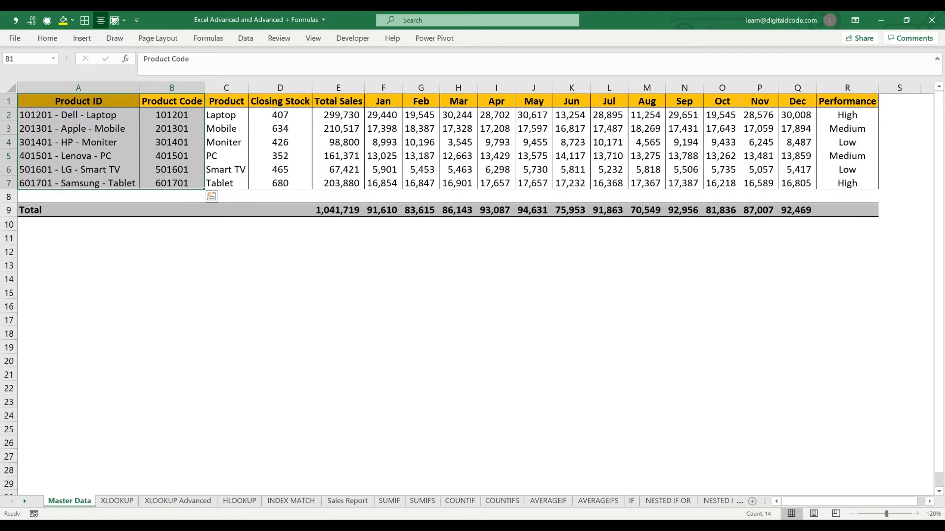
pyautogui.moveTo(226, 101); pyautogui.dragTo(226, 183)
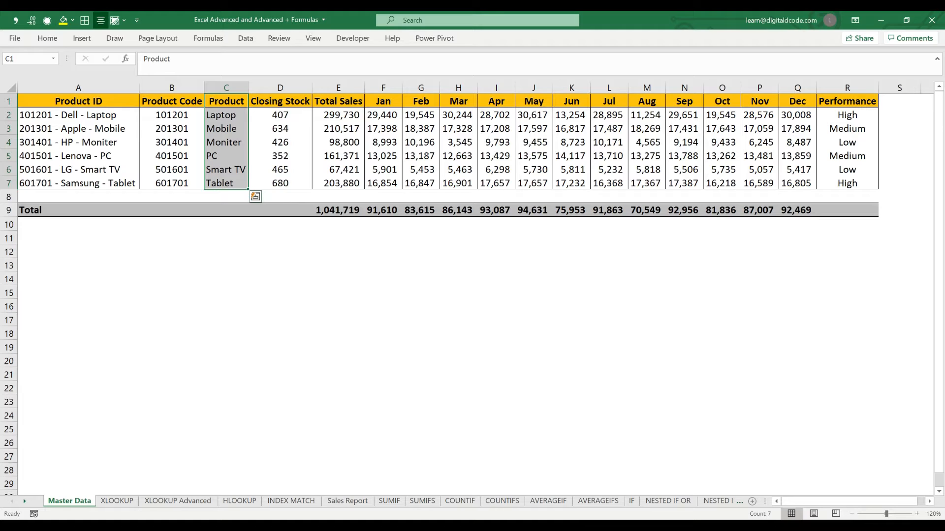
pyautogui.click(117, 501)
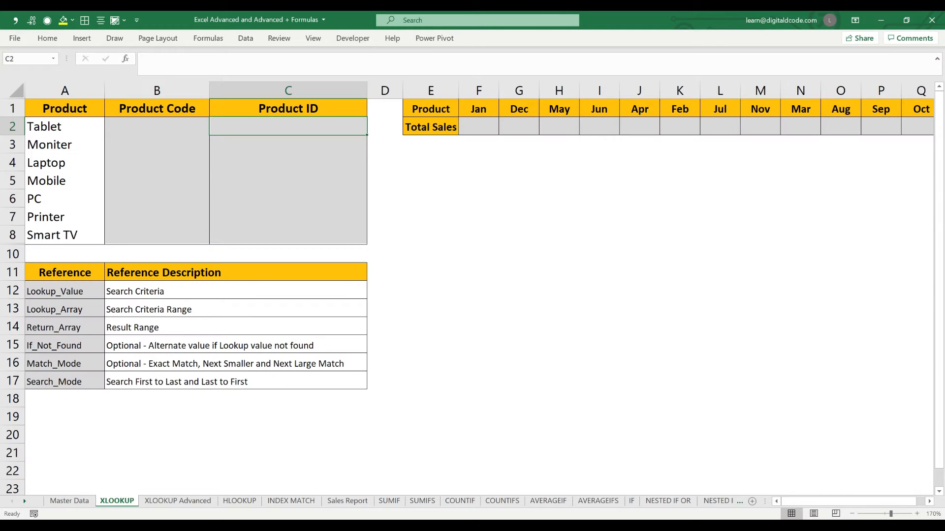
pyautogui.click(157, 127)
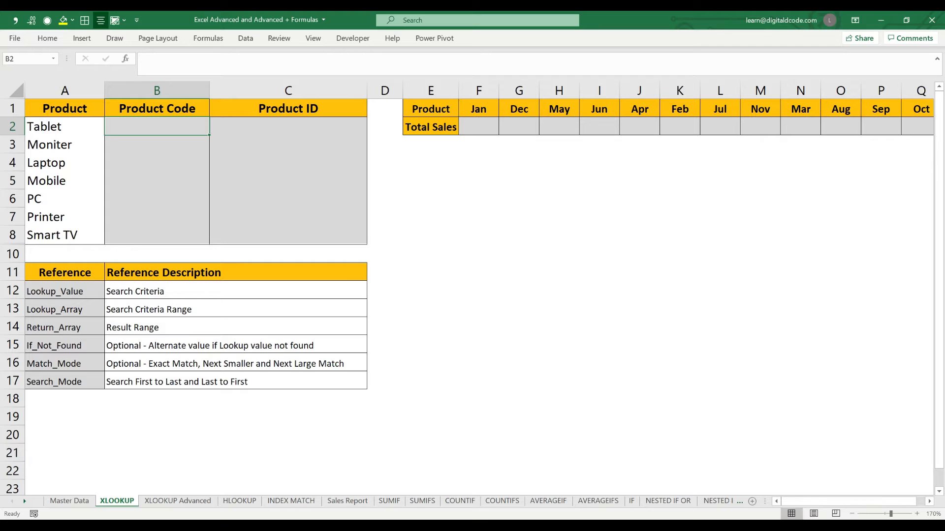
pyautogui.write('=xl')
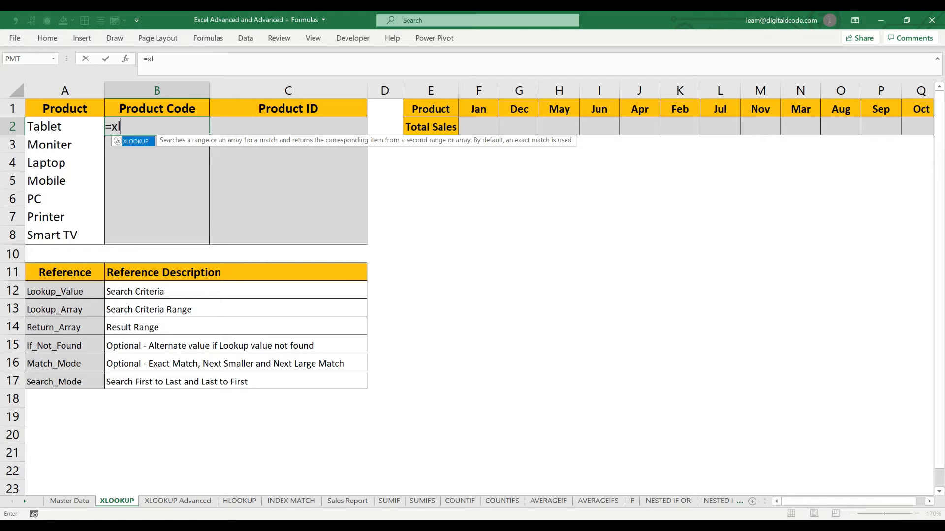
pyautogui.press('Tab')
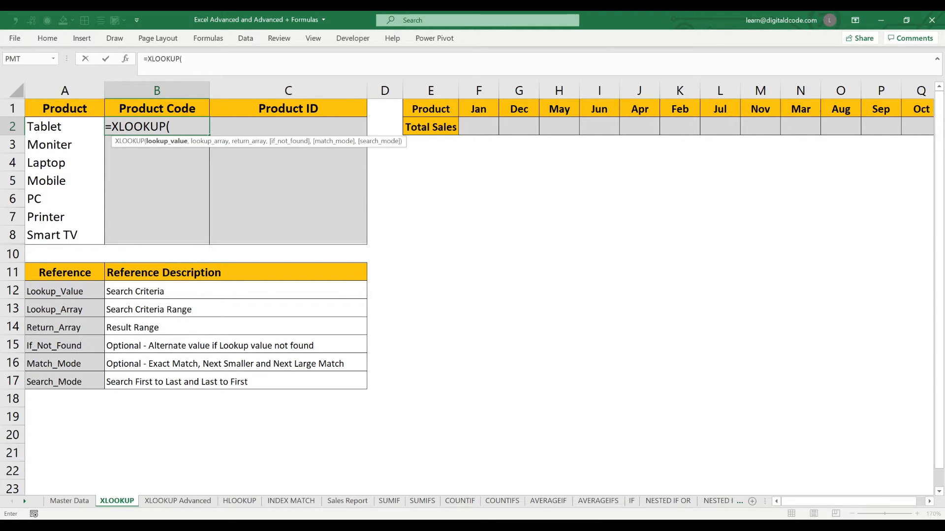
pyautogui.moveTo(54, 292); pyautogui.dragTo(344, 329)
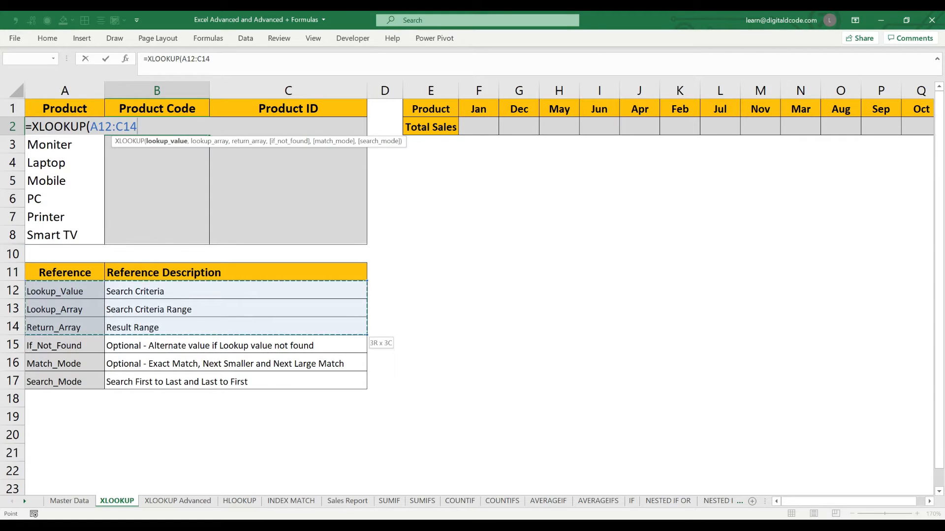
pyautogui.moveTo(54, 346); pyautogui.dragTo(361, 384)
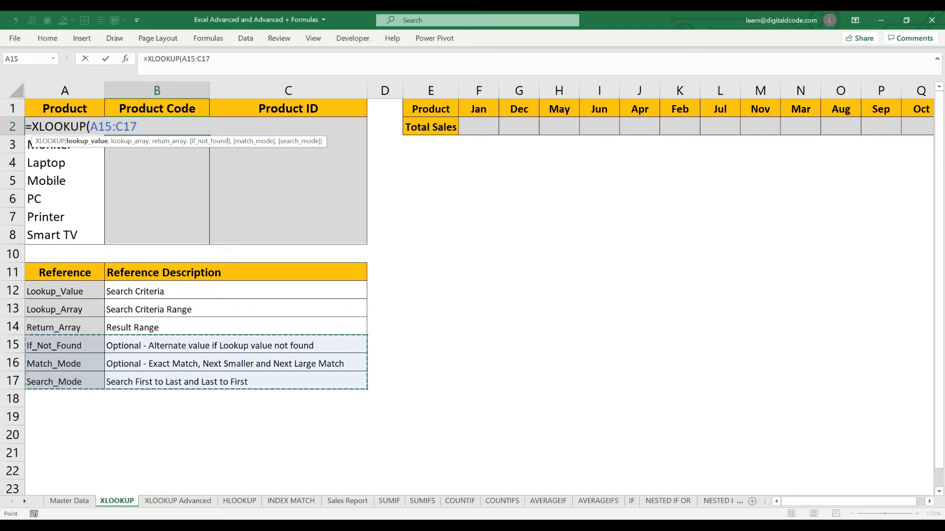
pyautogui.write(',')
pyautogui.press('BackSpace')
pyautogui.press('BackSpace')
pyautogui.press('BackSpace')
pyautogui.press('BackSpace')
pyautogui.press('BackSpace')
pyautogui.press('BackSpace')
pyautogui.press('BackSpace')
pyautogui.press('BackSpace')
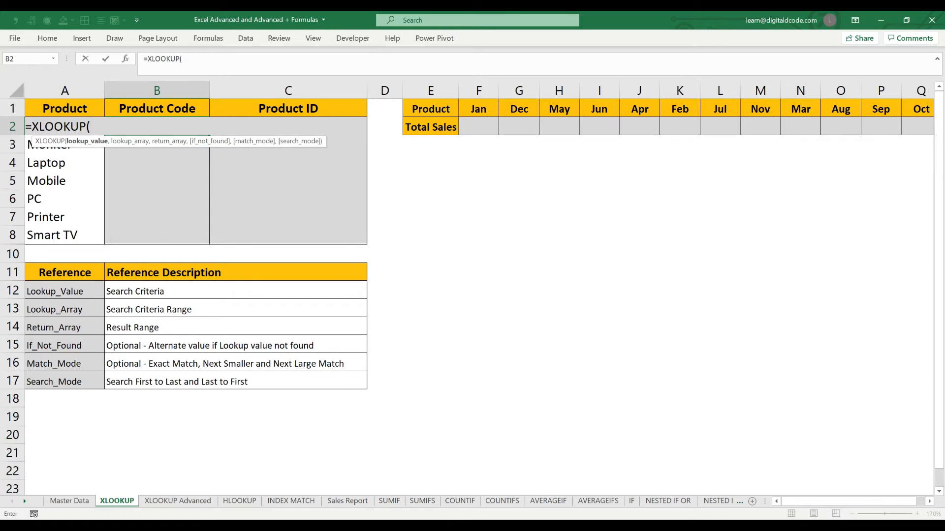
pyautogui.press('Escape')
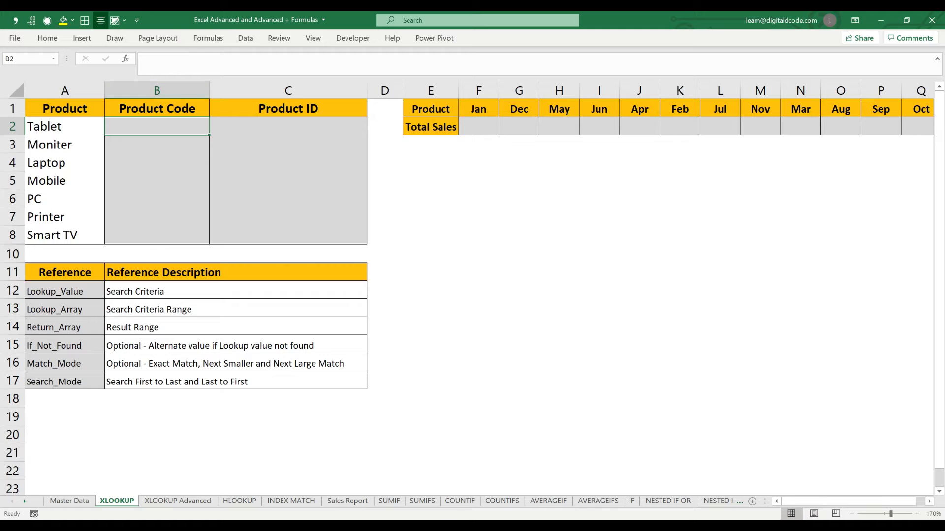
# Widen the Product Code column on the XLOOKUP sheet slightly
pyautogui.moveTo(209, 91); pyautogui.dragTo(221, 91)
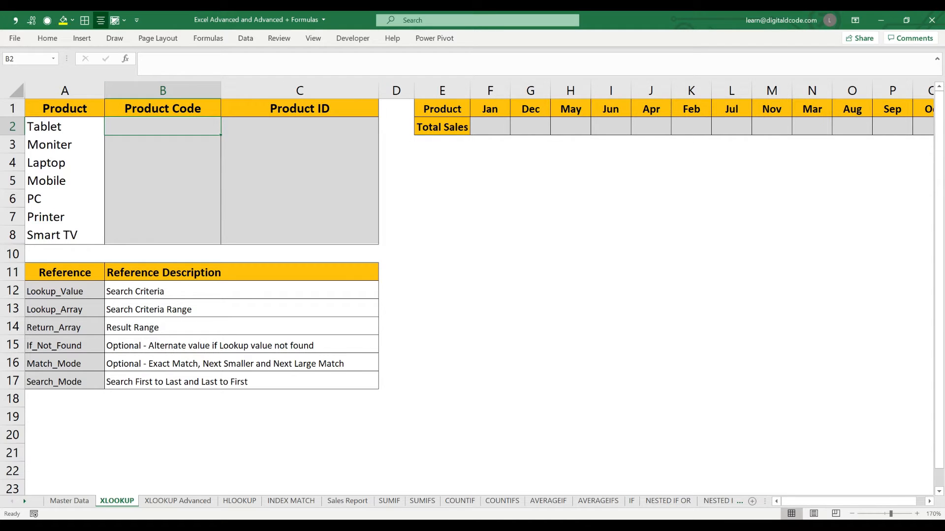
# Examine Master Data's Product column as the lookup array and its Product Code column as the return array, checking the Return_Array description
pyautogui.hotkey('ctrl', 'pageup')
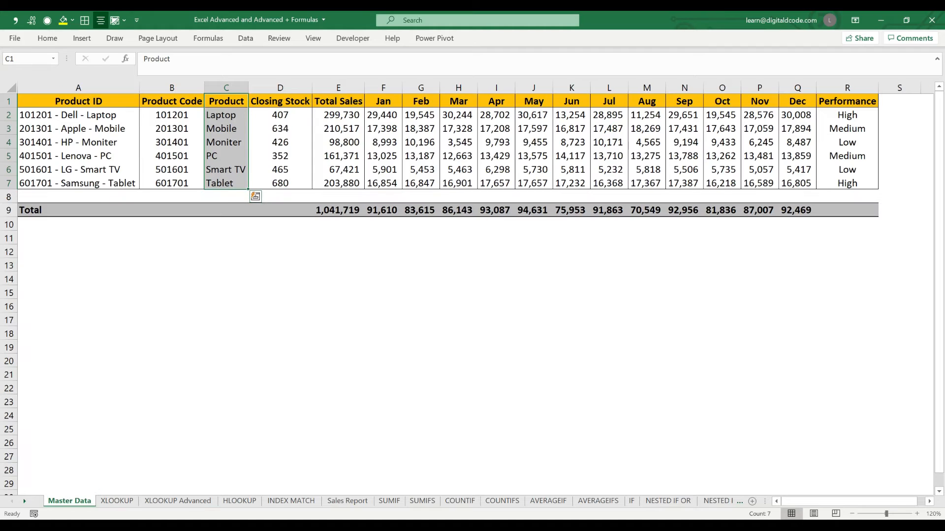
pyautogui.hotkey('ctrl', 'space')
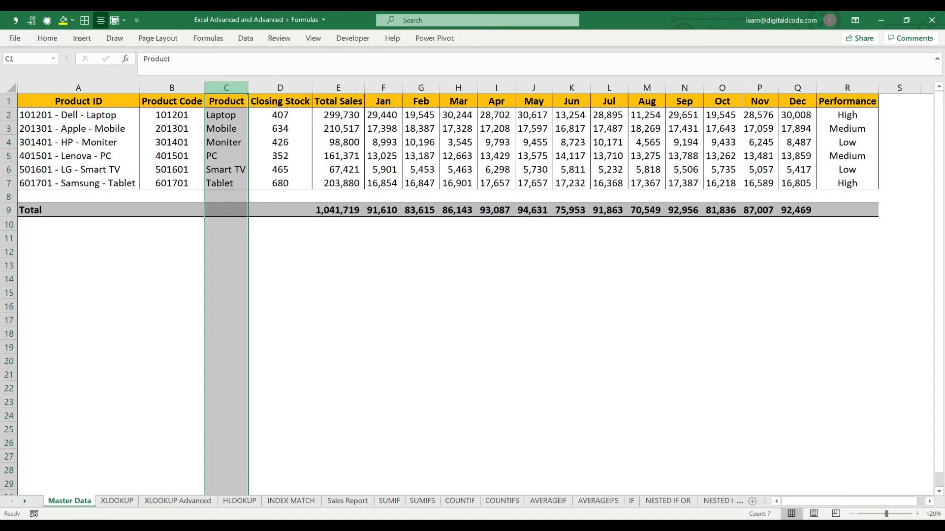
pyautogui.hotkey('ctrl', 'pagedown')
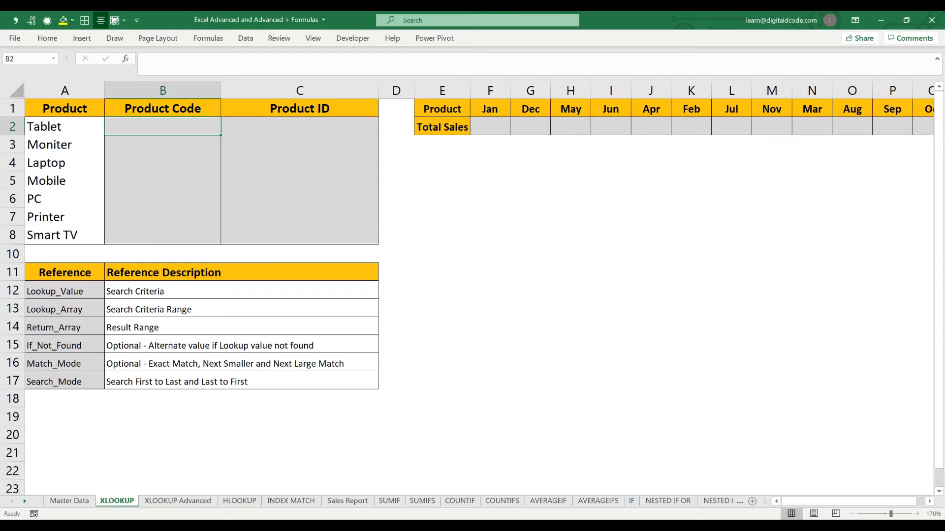
pyautogui.click(241, 327)
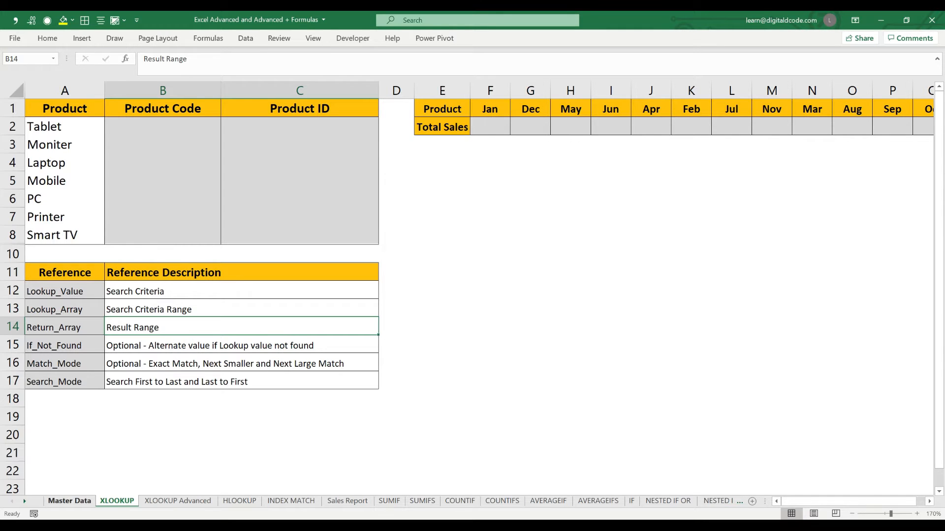
pyautogui.click(69, 501)
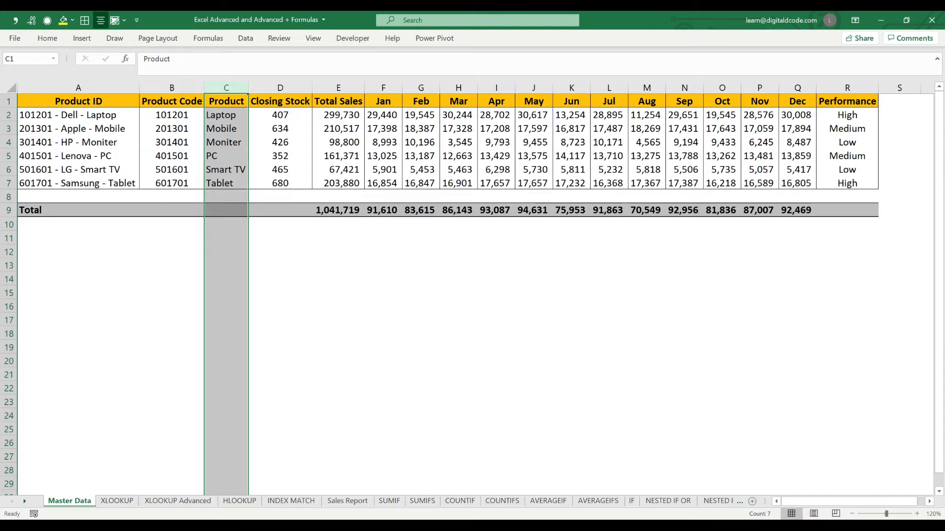
pyautogui.click(171, 88)
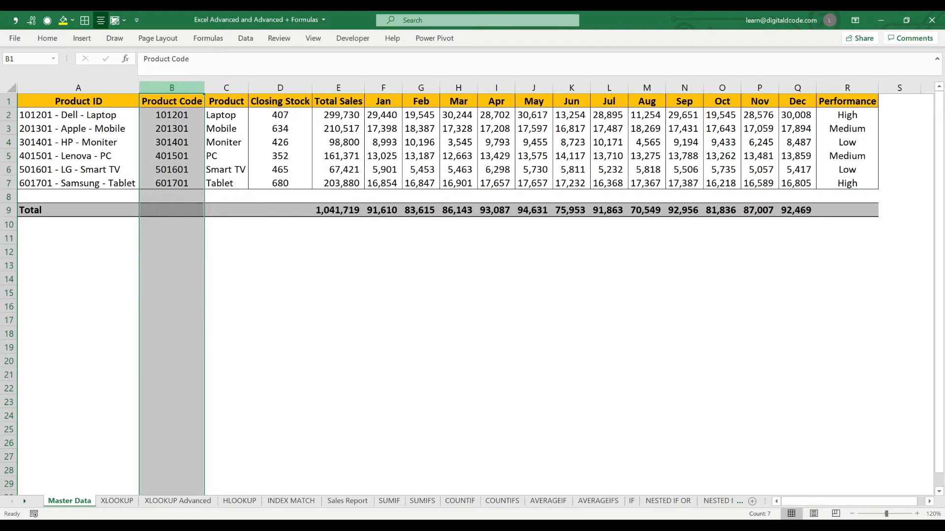
pyautogui.hotkey('ctrl', 'pagedown')
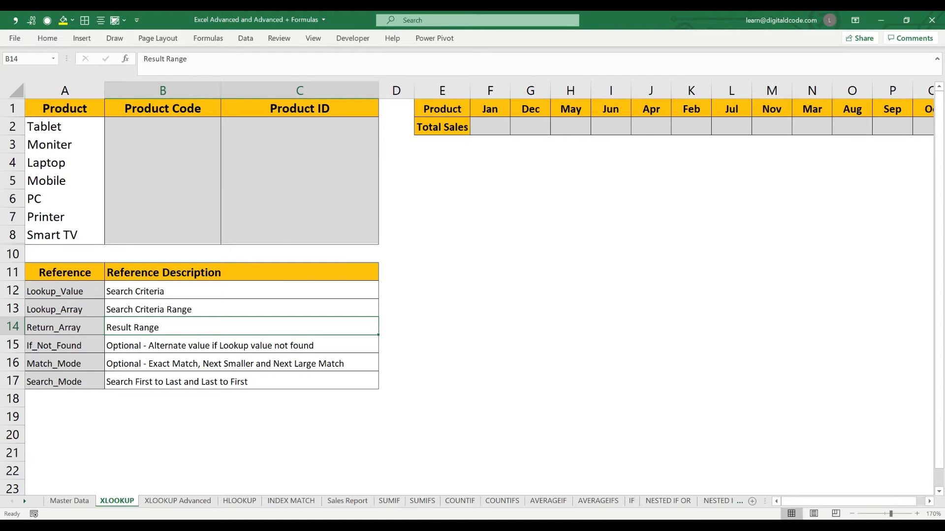
# Review the descriptions of the three required XLOOKUP arguments and the lookup values in A2:A8 against the Master Data sheet
pyautogui.moveTo(207, 291); pyautogui.dragTo(207, 327)
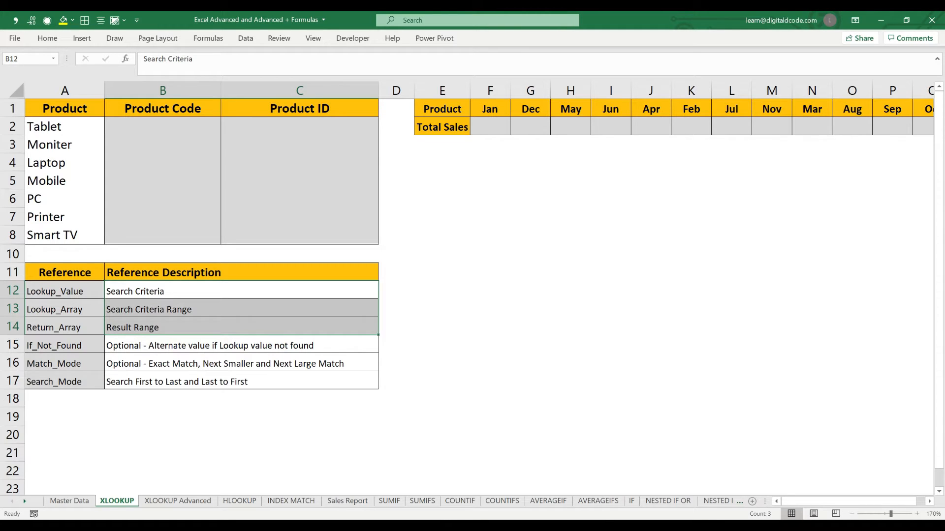
pyautogui.click(207, 291)
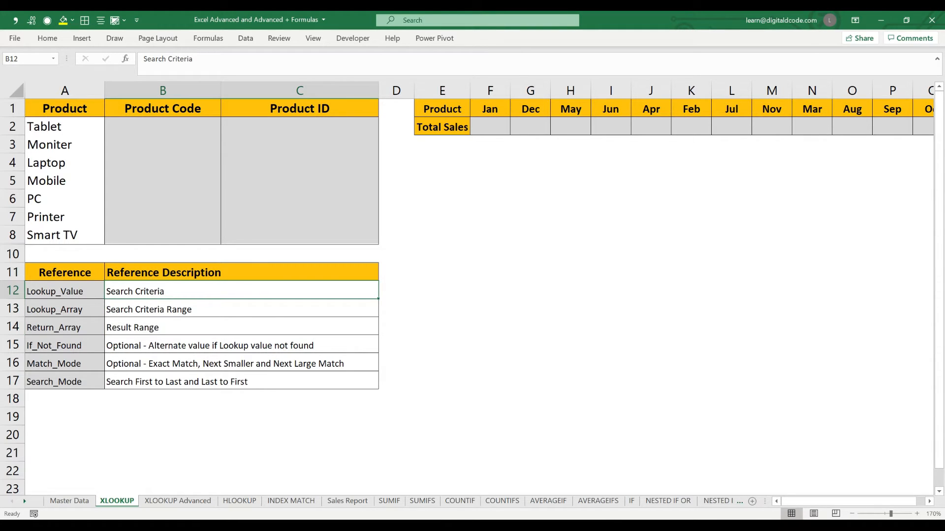
pyautogui.click(65, 127)
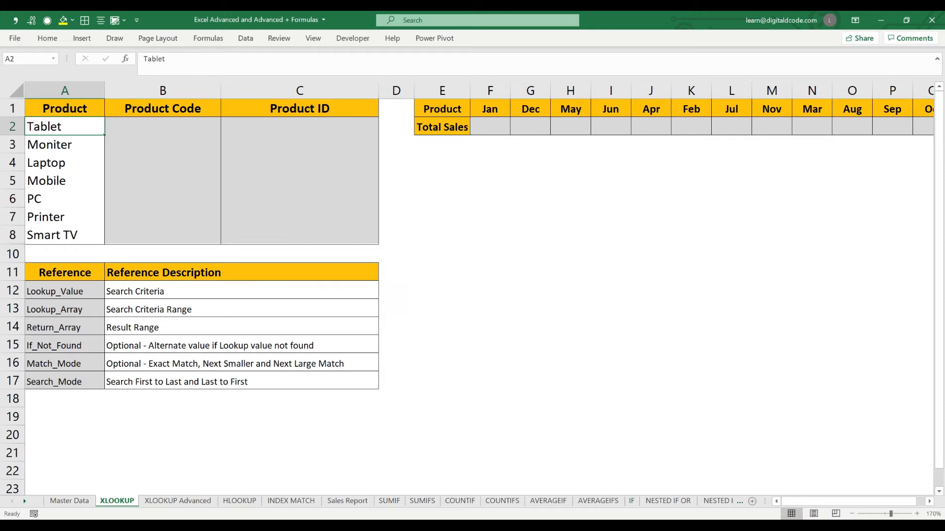
pyautogui.hotkey('shift', 'Down')
pyautogui.hotkey('shift', 'Down')
pyautogui.hotkey('shift', 'Down')
pyautogui.hotkey('shift', 'Down')
pyautogui.hotkey('shift', 'Down')
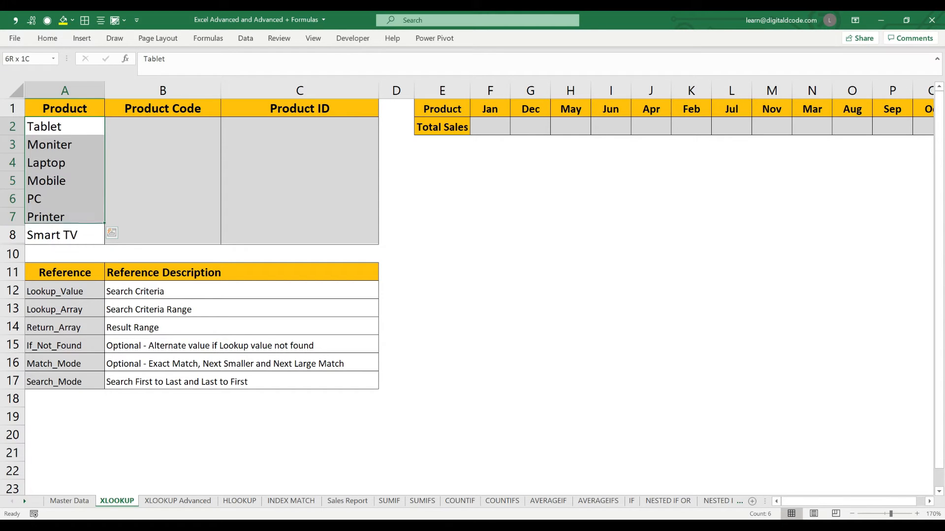
pyautogui.hotkey('shift', 'Down')
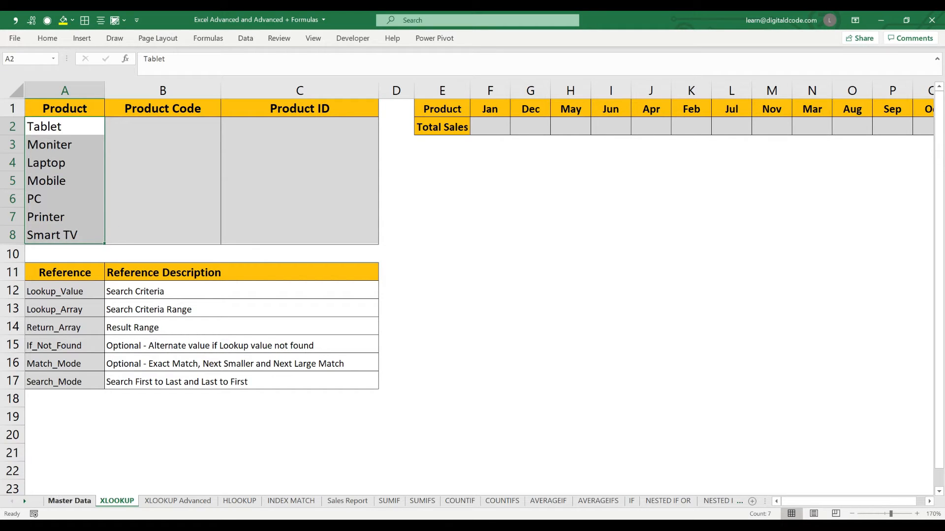
pyautogui.click(70, 501)
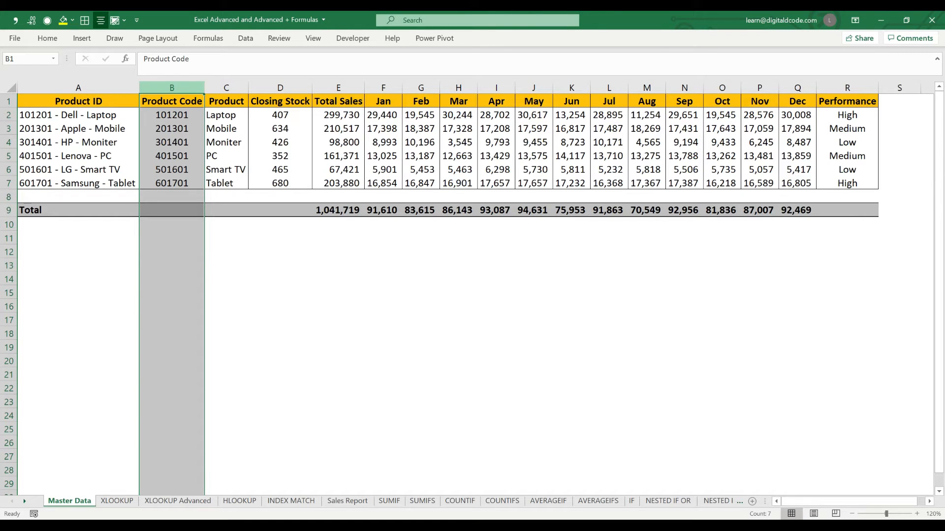
pyautogui.click(117, 500)
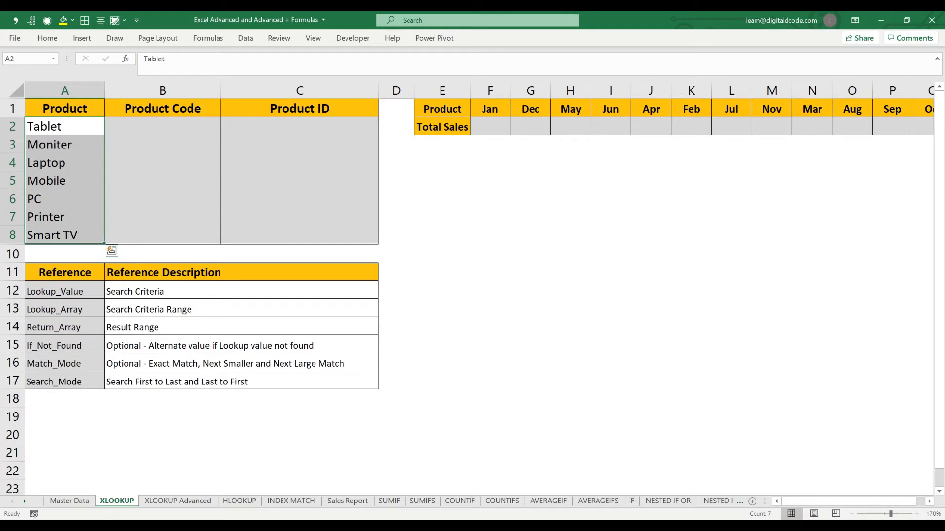
# Compare the Return_Array description with Master Data's Product Code column and review the If_Not_Found, Match_Mode and Search_Mode descriptions on the XLOOKUP sheet
pyautogui.click(64, 327)
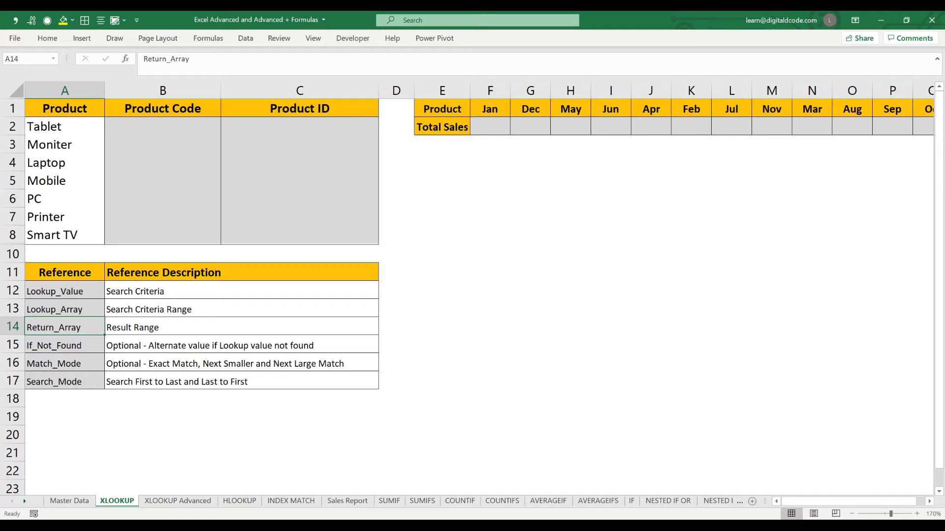
pyautogui.click(69, 501)
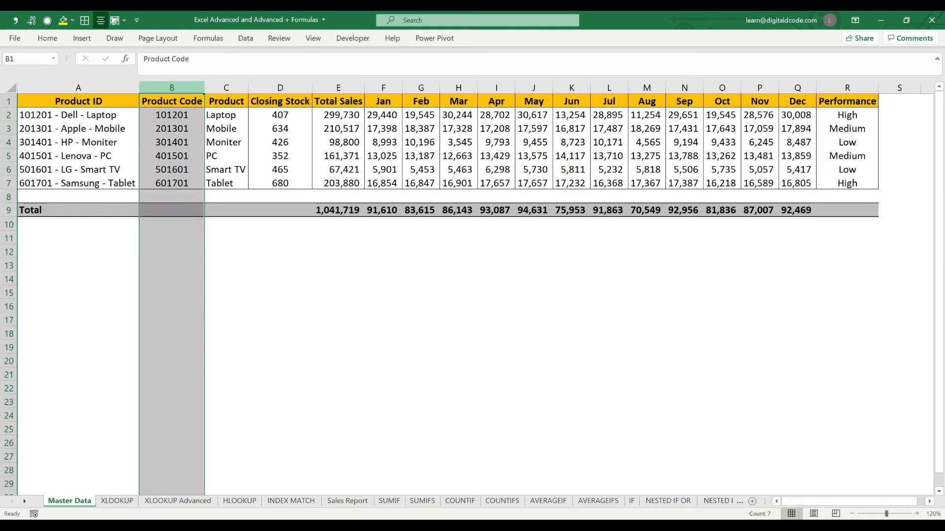
pyautogui.click(117, 501)
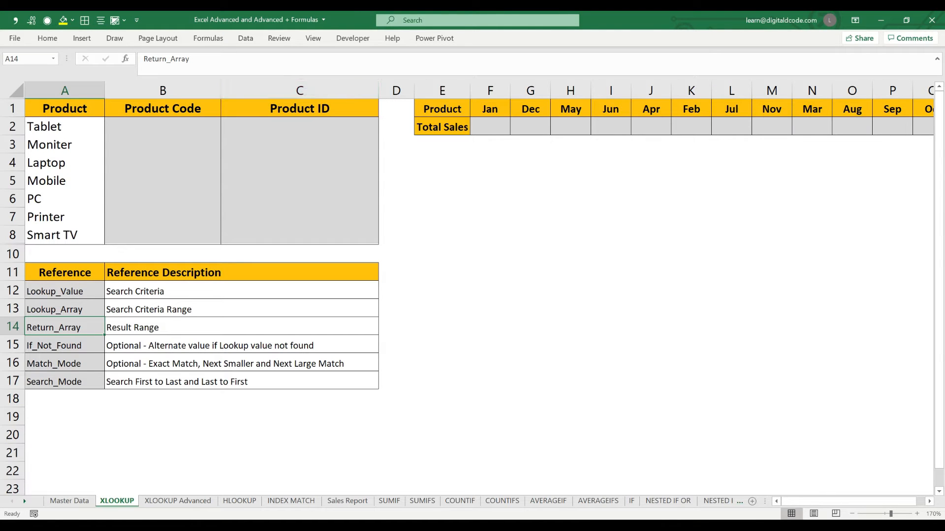
pyautogui.click(70, 501)
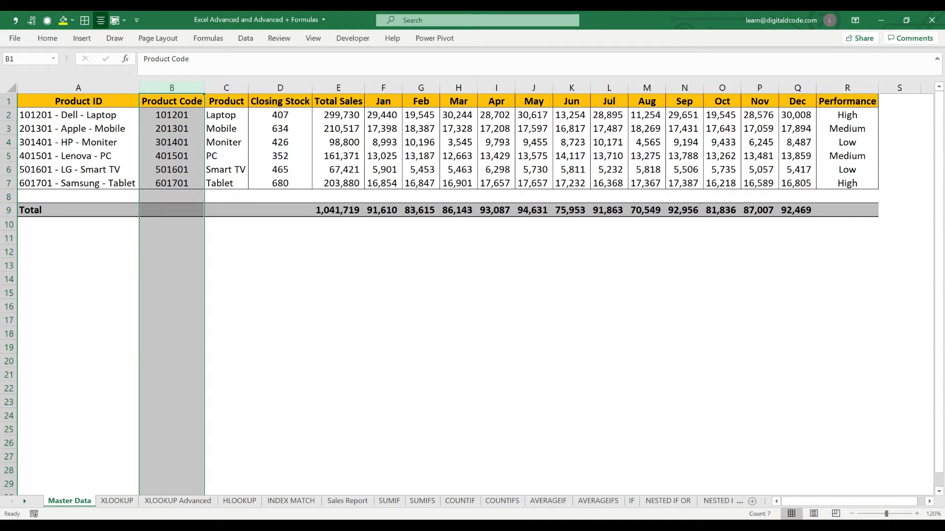
pyautogui.click(117, 501)
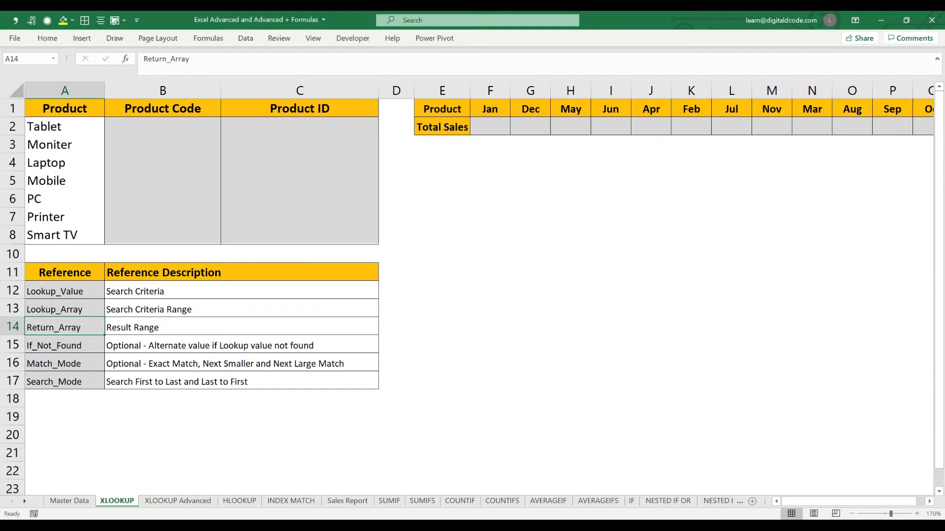
pyautogui.moveTo(65, 346); pyautogui.dragTo(315, 382)
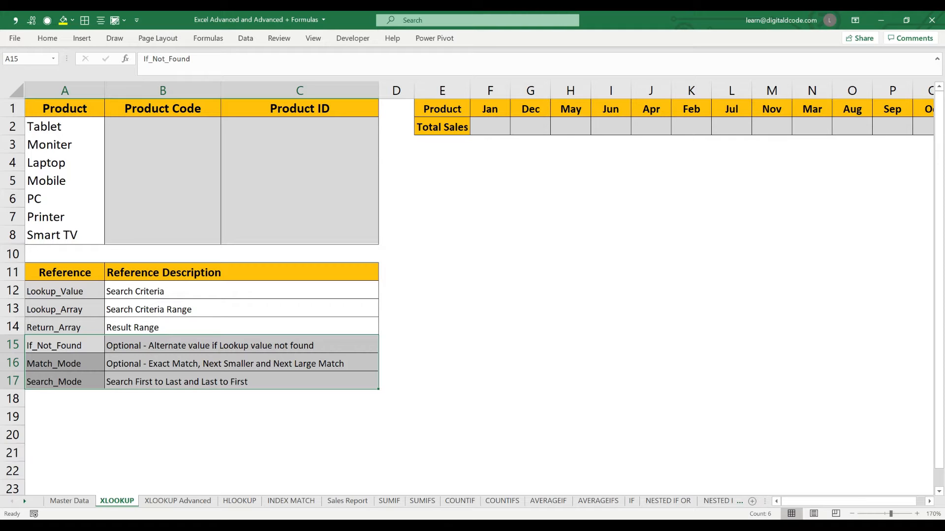
pyautogui.click(241, 363)
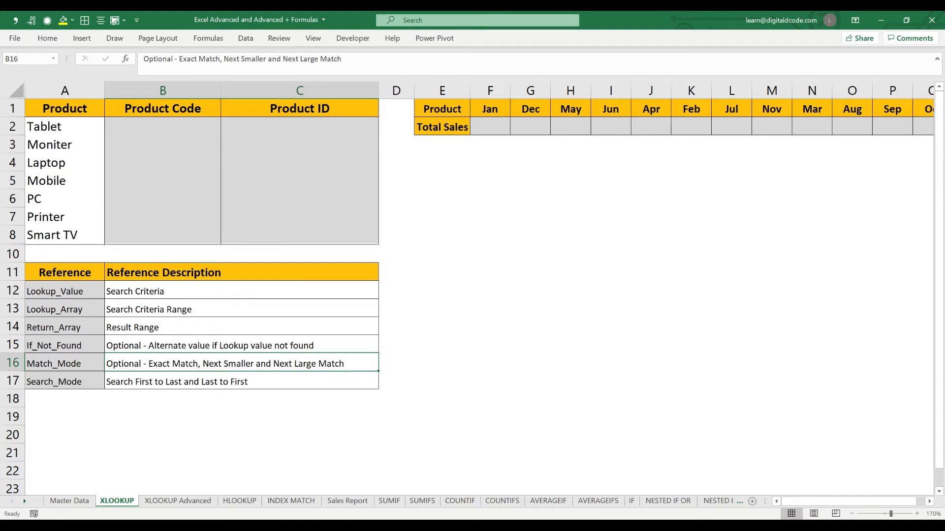
pyautogui.moveTo(64, 273); pyautogui.dragTo(241, 382)
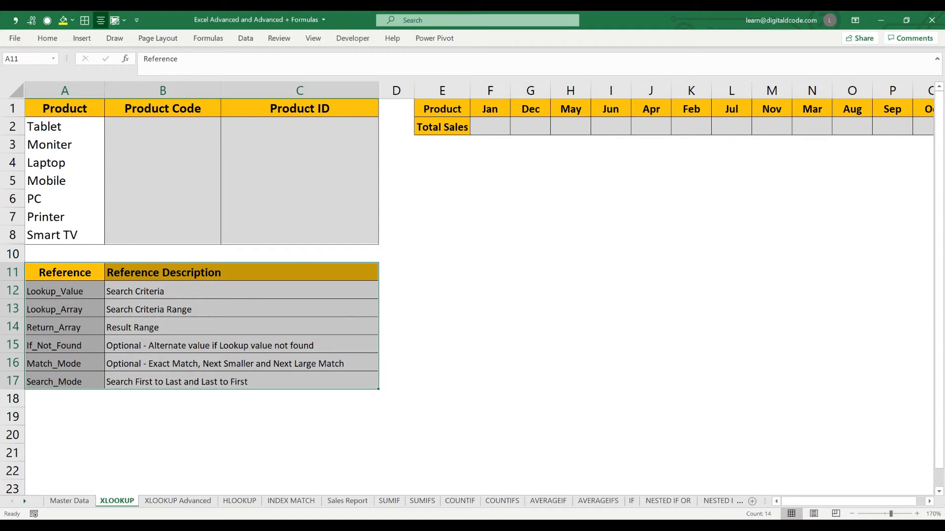
# Start an XLOOKUP formula in B2 of the XLOOKUP sheet with A2 as lookup value and Master Data column C as lookup array
pyautogui.click(163, 126)
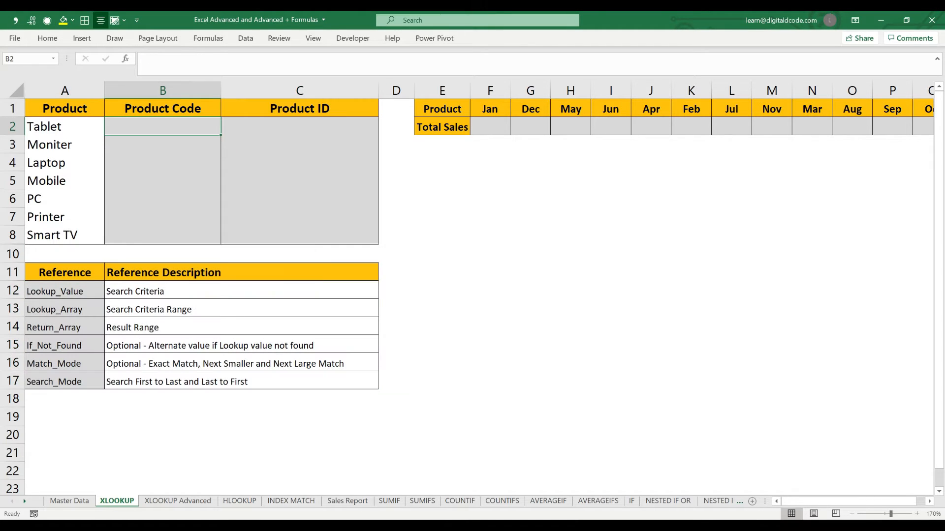
pyautogui.write('=xl')
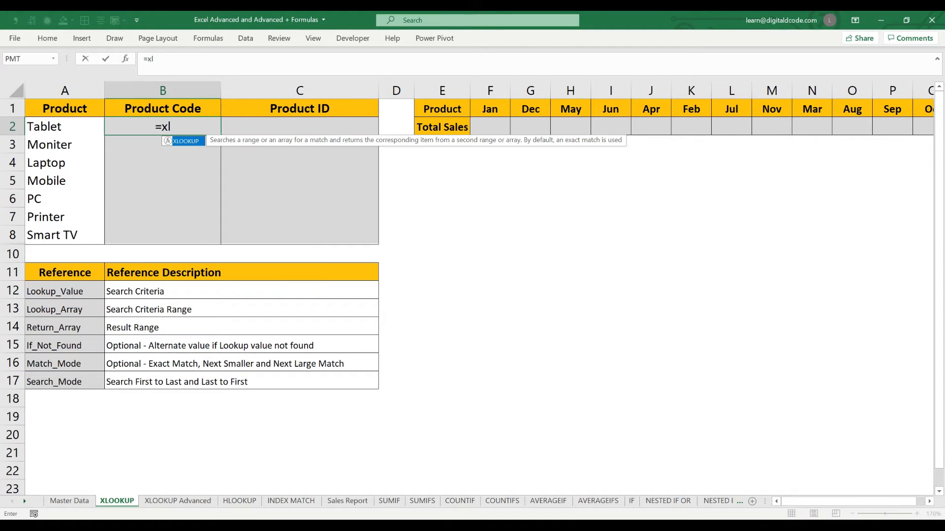
pyautogui.press('Tab')
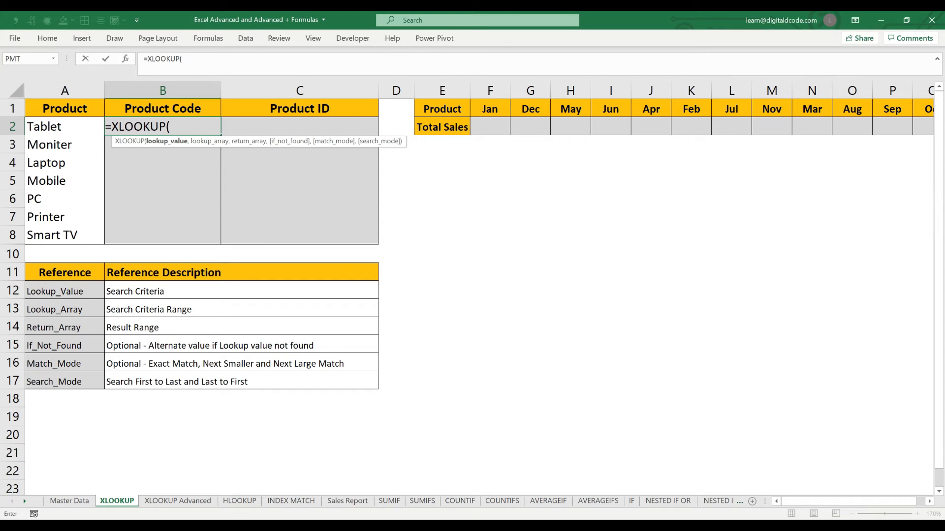
pyautogui.click(64, 127)
pyautogui.write(',')
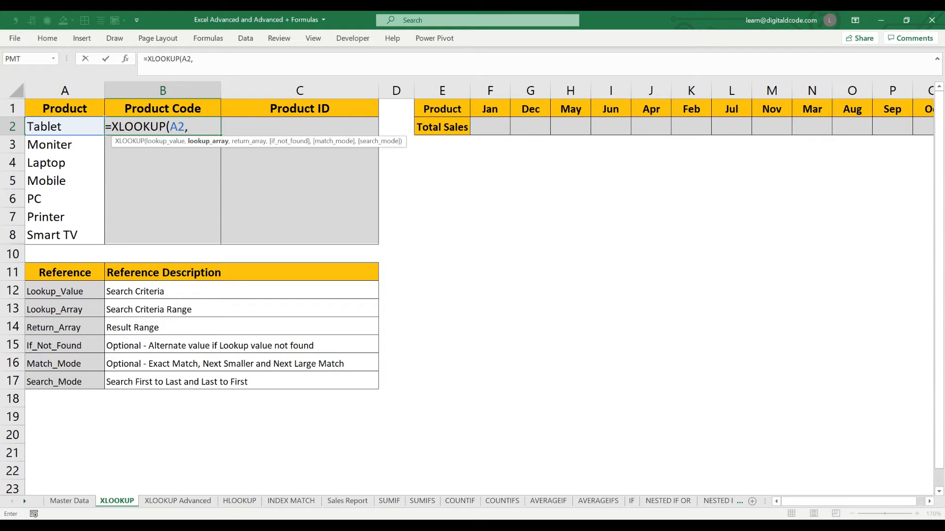
pyautogui.click(69, 501)
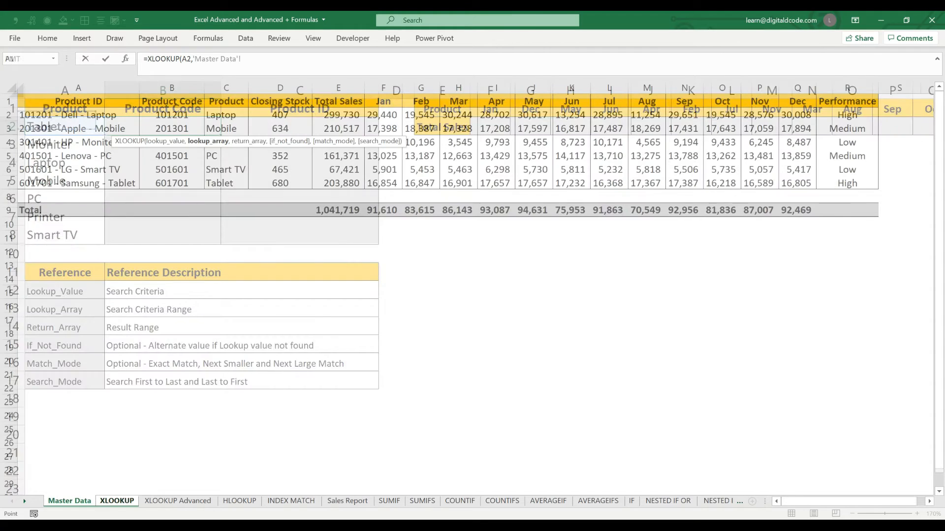
pyautogui.click(226, 87)
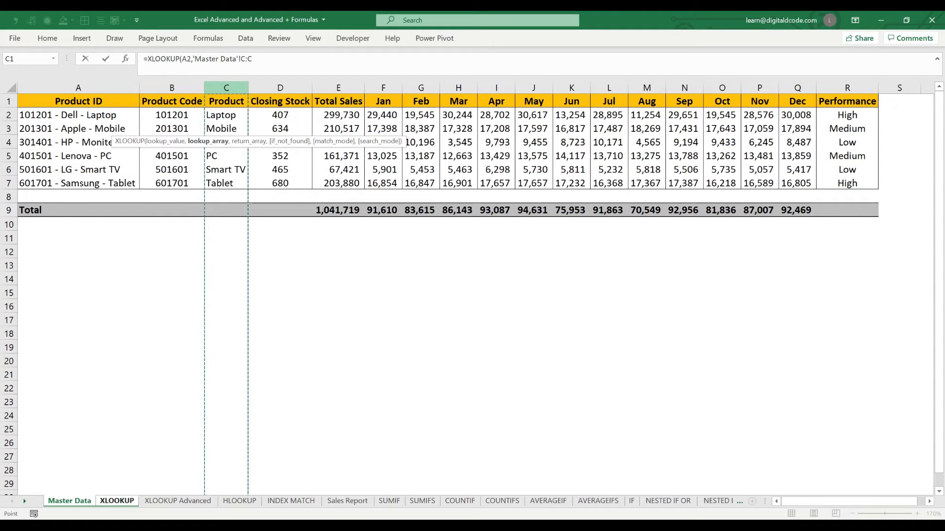
pyautogui.write(',')
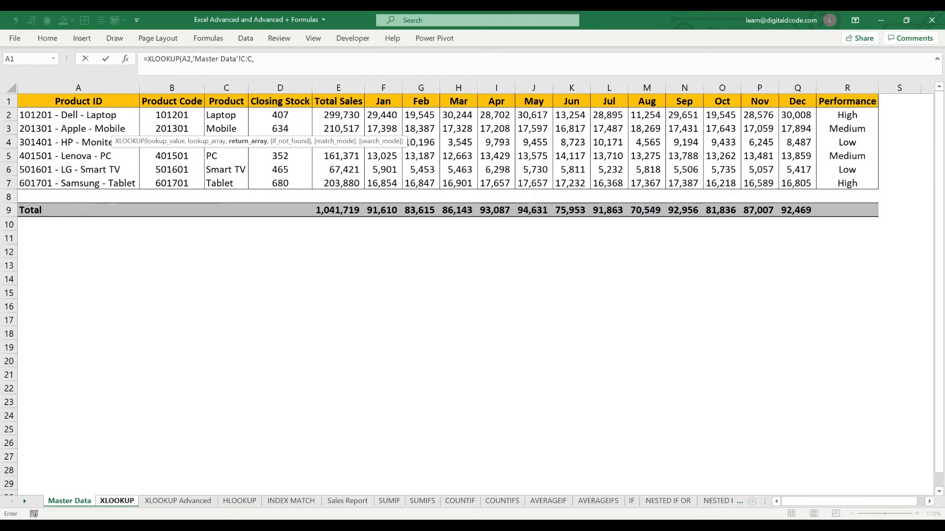
# Complete the B2 formula with Master Data column B as the return array
pyautogui.hotkey('ctrl', 'pagedown')
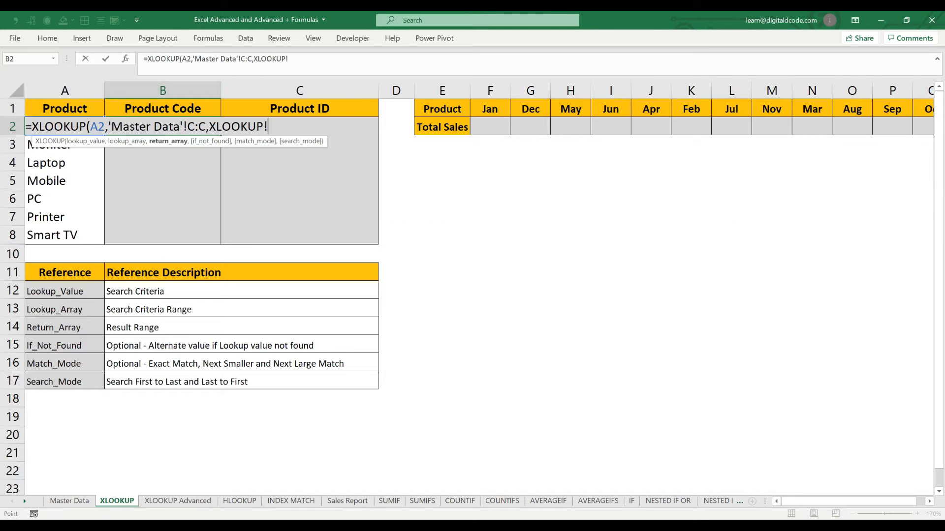
pyautogui.hotkey('ctrl', 'pageup')
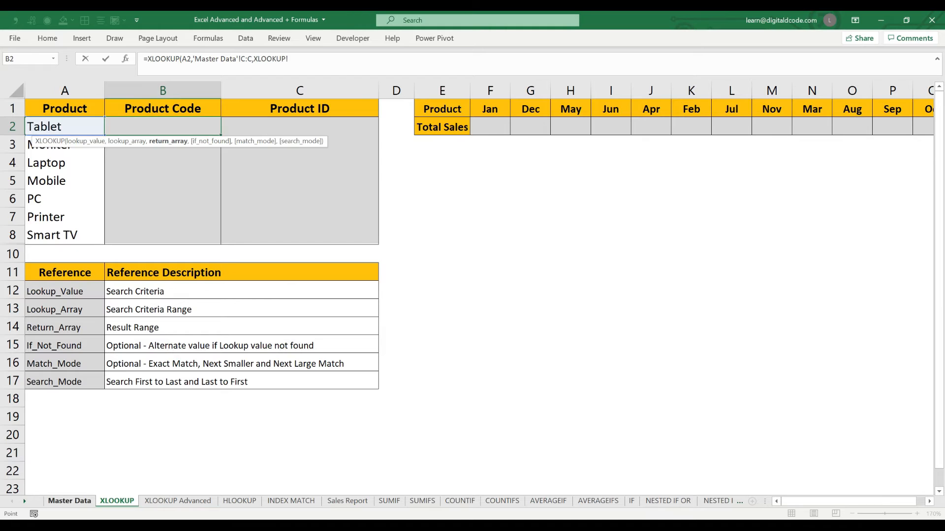
pyautogui.click(171, 87)
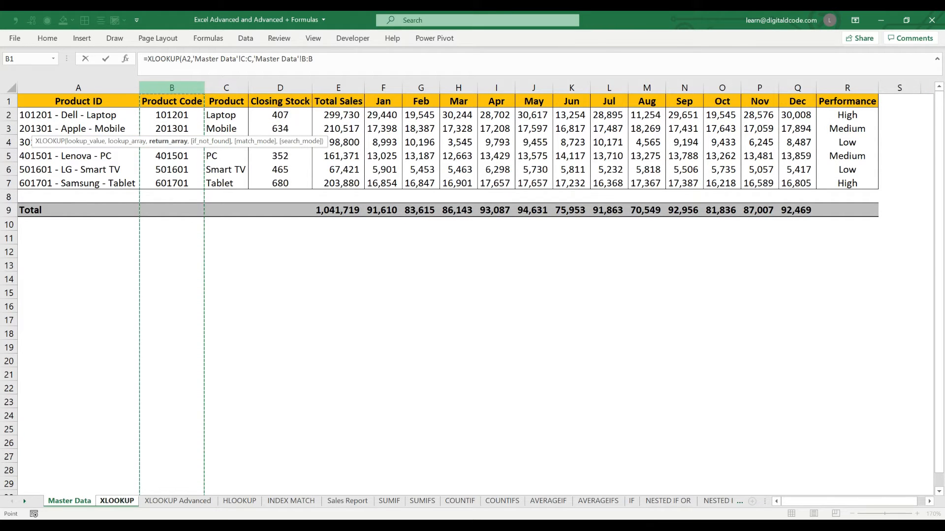
pyautogui.write(')')
pyautogui.press('Return')
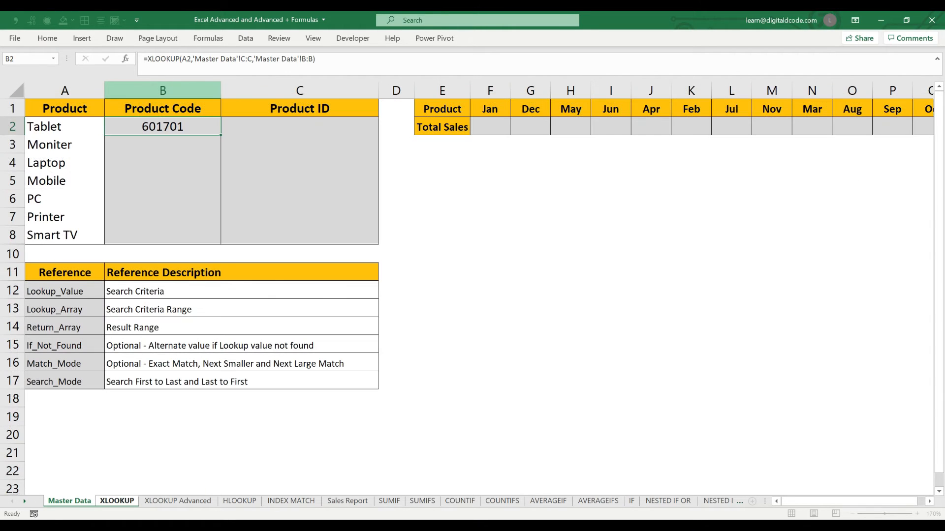
# Copy the B2 XLOOKUP formula down the Product Code column through B8
pyautogui.press('Up')
pyautogui.hotkey('ctrl', 'c')
pyautogui.hotkey('shift', 'Down')
pyautogui.hotkey('shift', 'Down')
pyautogui.hotkey('shift', 'Down')
pyautogui.hotkey('shift', 'Down')
pyautogui.hotkey('shift', 'Down')
pyautogui.hotkey('shift', 'Down')
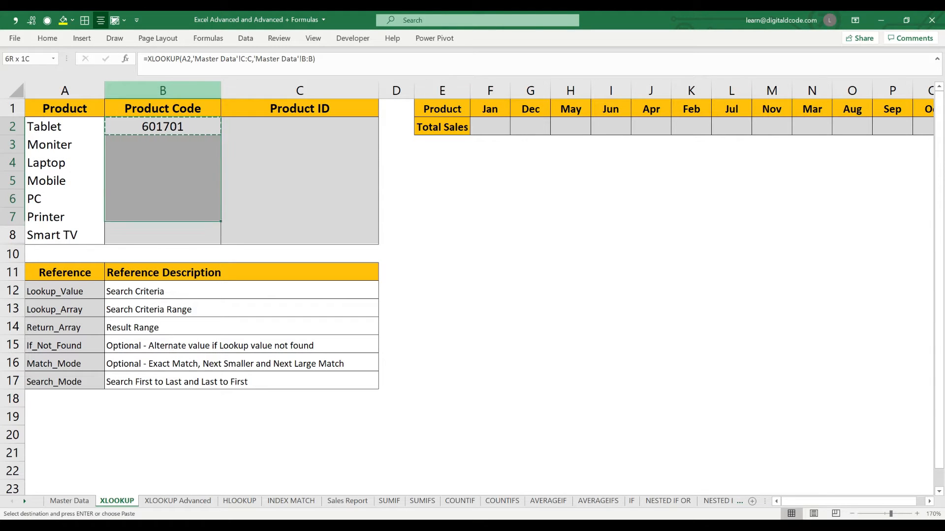
pyautogui.press('Return')
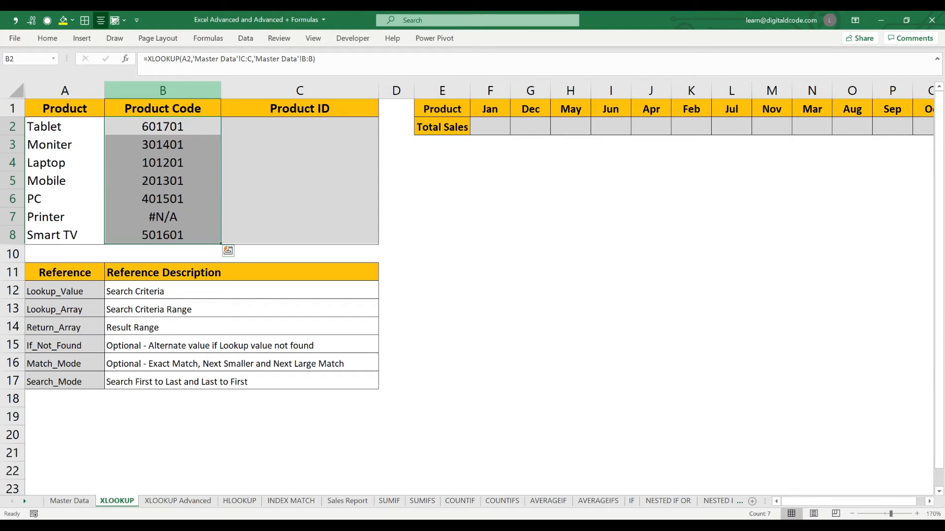
# Look through the Product Code results and check the Tablet code against its row in Master Data
pyautogui.press('Up')
pyautogui.press('Down')
pyautogui.press('Down')
pyautogui.press('Down')
pyautogui.press('Down')
pyautogui.press('Up')
pyautogui.press('Up')
pyautogui.press('Up')
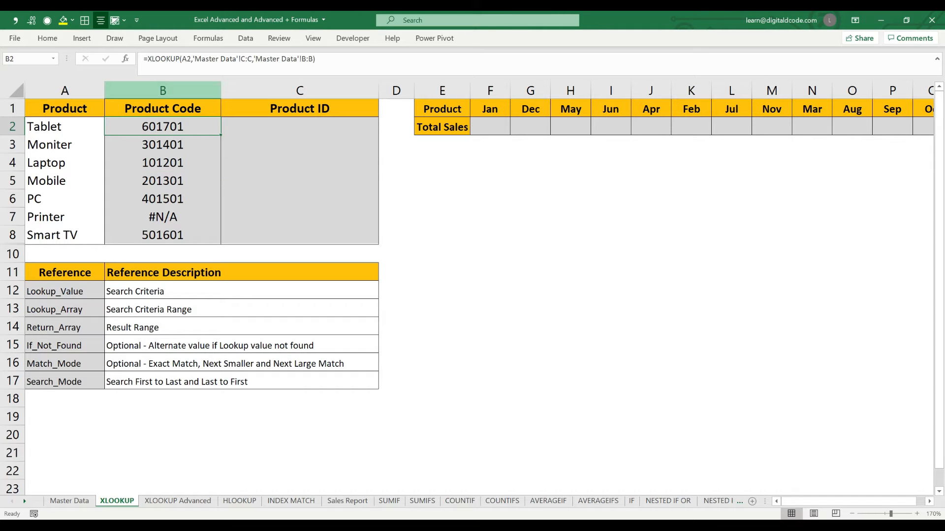
pyautogui.hotkey('ctrl', 'pageup')
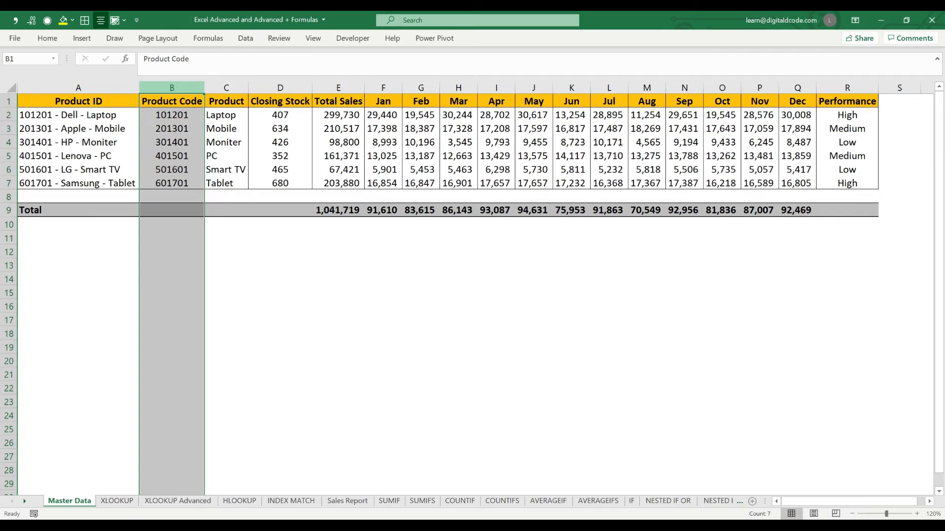
pyautogui.hotkey('ctrl', 'Down')
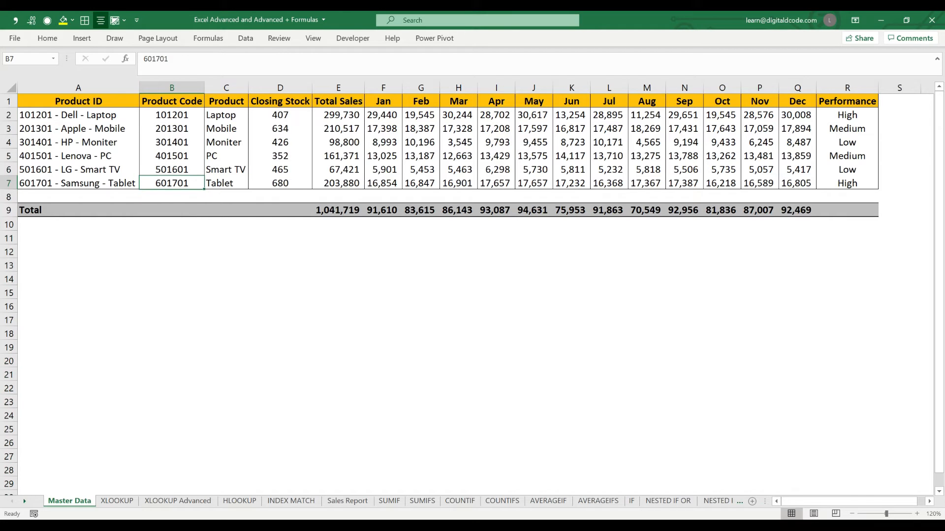
pyautogui.hotkey('ctrl', 'pagedown')
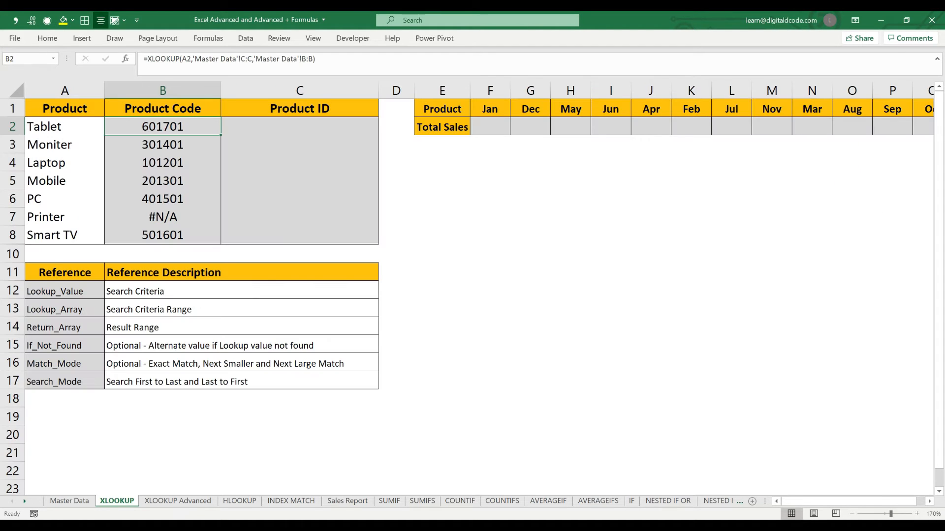
# Check the PC product code in B6 against the PC row in Master Data
pyautogui.press('Down')
pyautogui.press('Down')
pyautogui.press('Down')
pyautogui.press('Down')
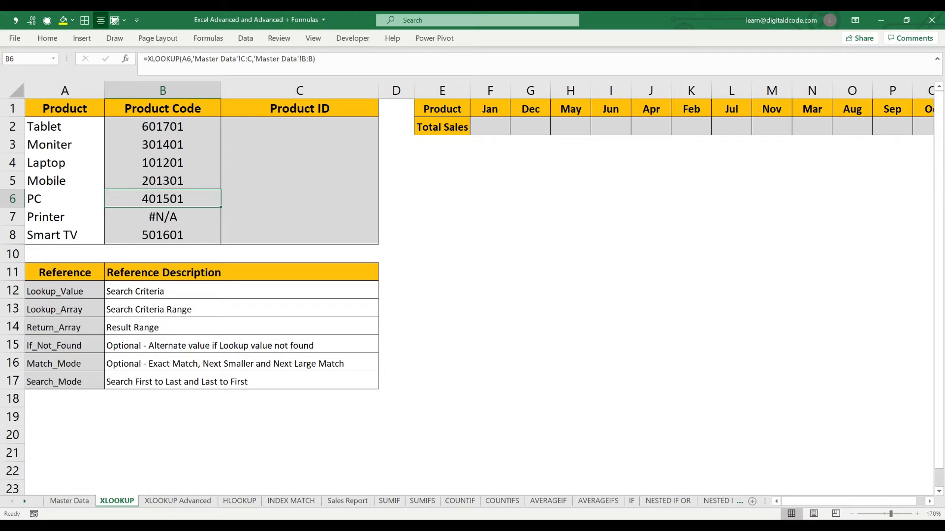
pyautogui.hotkey('ctrl', 'pageup')
pyautogui.press('Up')
pyautogui.press('Up')
pyautogui.press('Up')
pyautogui.press('Down')
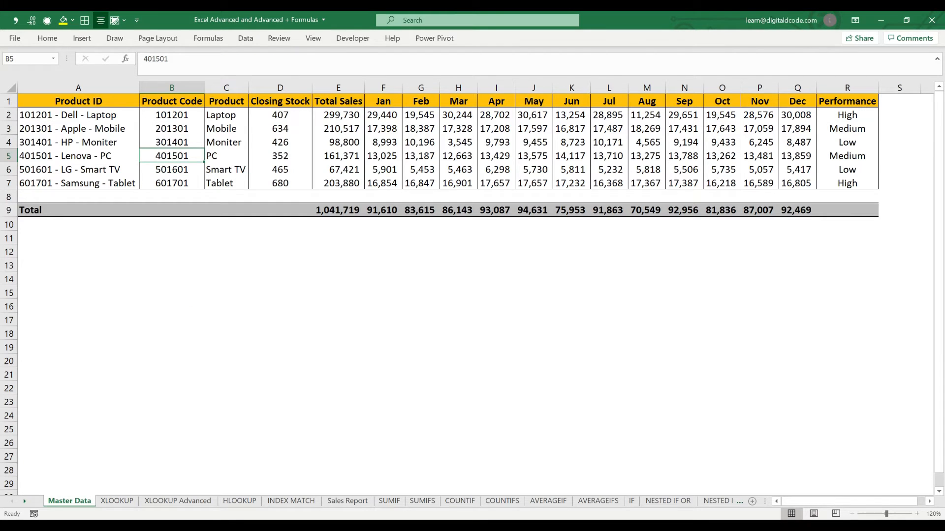
# Examine the Printer result in B7 and search Master Data's Product column for Printer
pyautogui.hotkey('ctrl', 'pagedown')
pyautogui.press('Down')
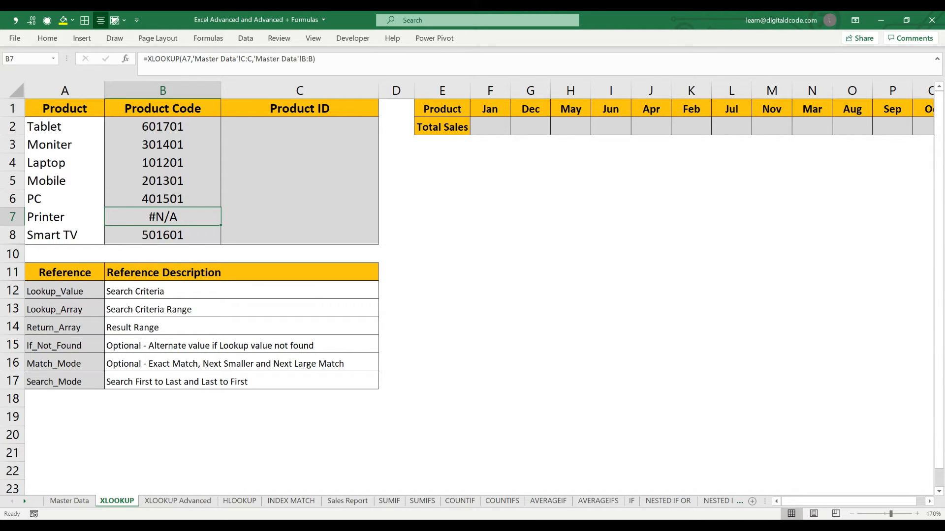
pyautogui.hotkey('ctrl', 'pageup')
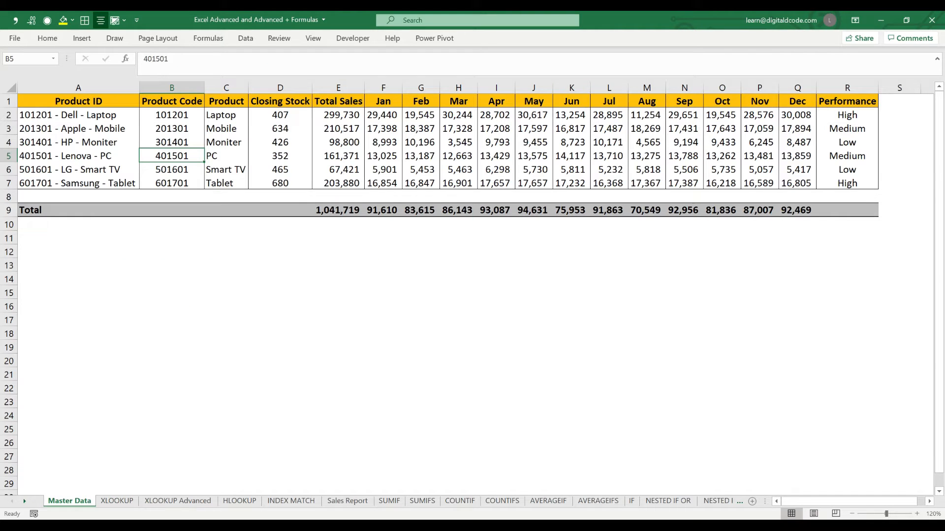
pyautogui.hotkey('ctrl', 'Home')
pyautogui.press('Right')
pyautogui.press('Right')
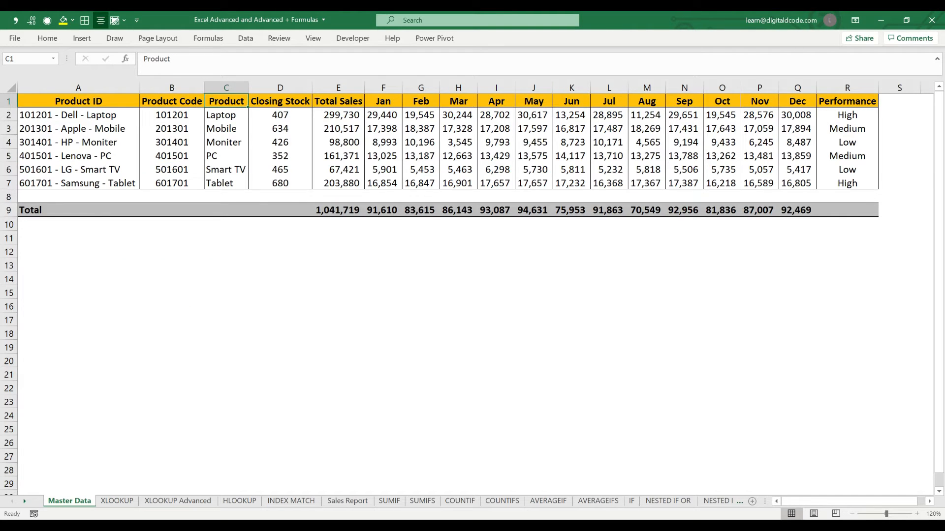
pyautogui.press('Down')
pyautogui.hotkey('ctrl', 'shift', 'Down')
pyautogui.hotkey('ctrl', 'pagedown')
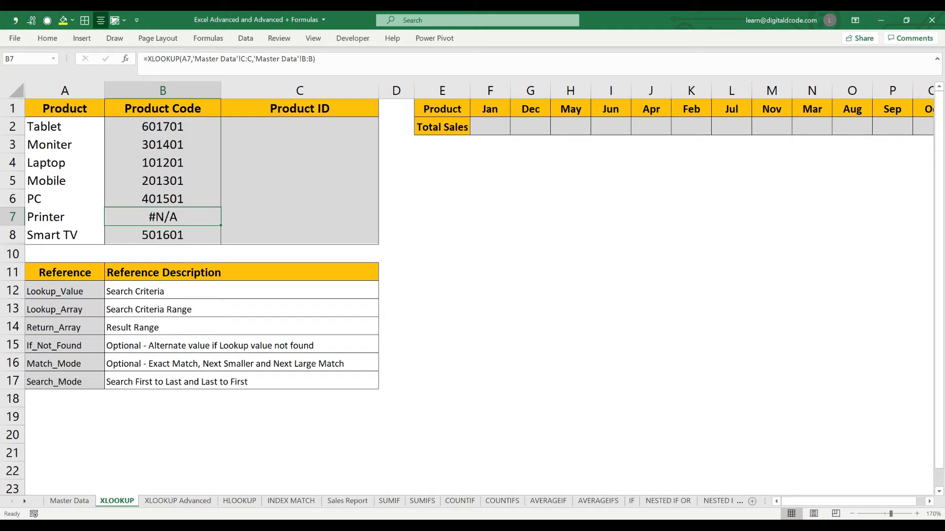
# Add 0 as the if_not_found argument to the XLOOKUP formula in B2
pyautogui.hotkey('ctrl', 'Up')
pyautogui.press('Down')
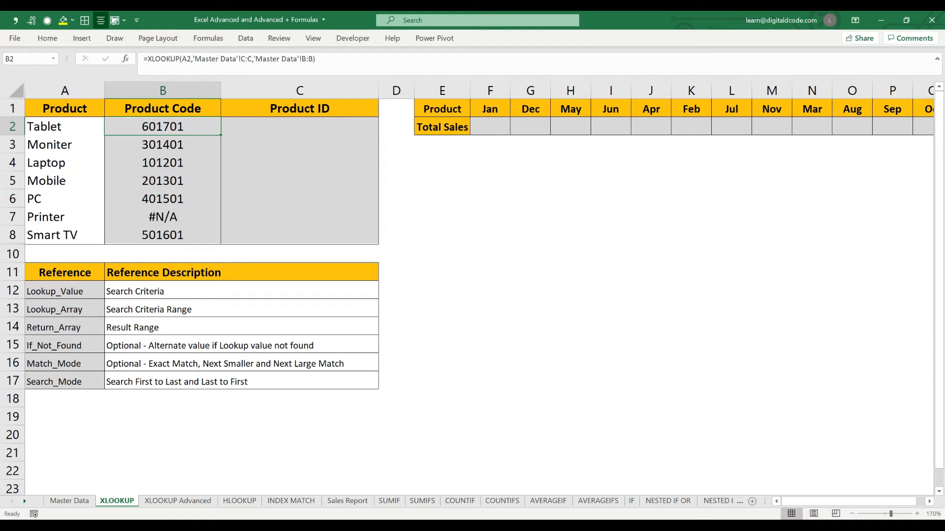
pyautogui.moveTo(64, 345); pyautogui.dragTo(197, 346)
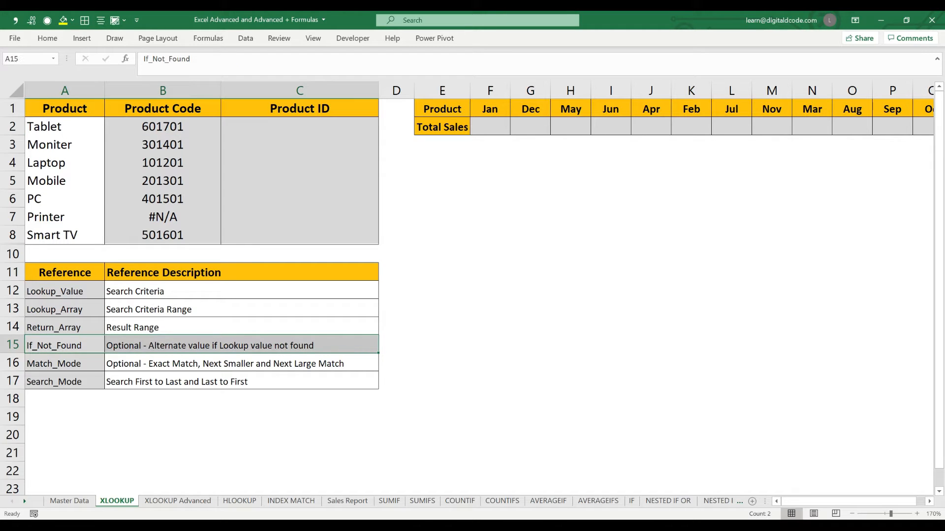
pyautogui.click(163, 127)
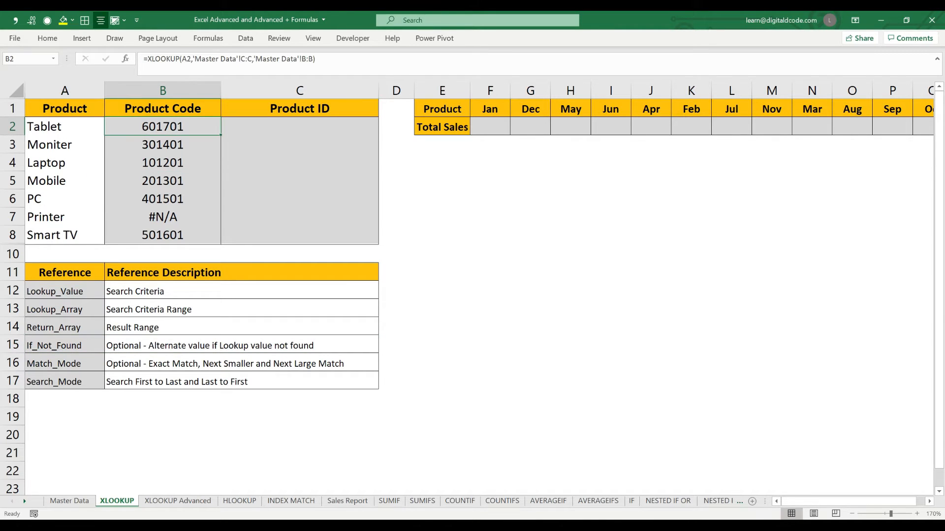
pyautogui.press('F2')
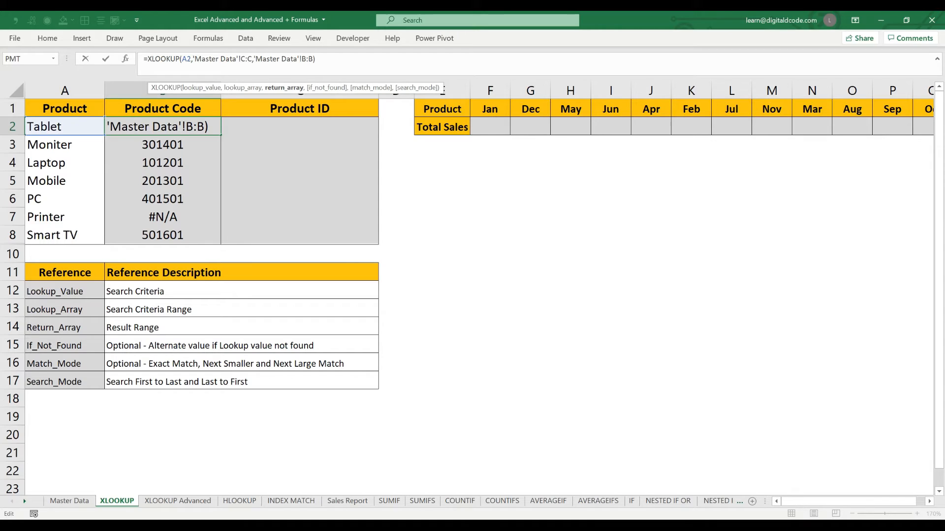
pyautogui.write(',0')
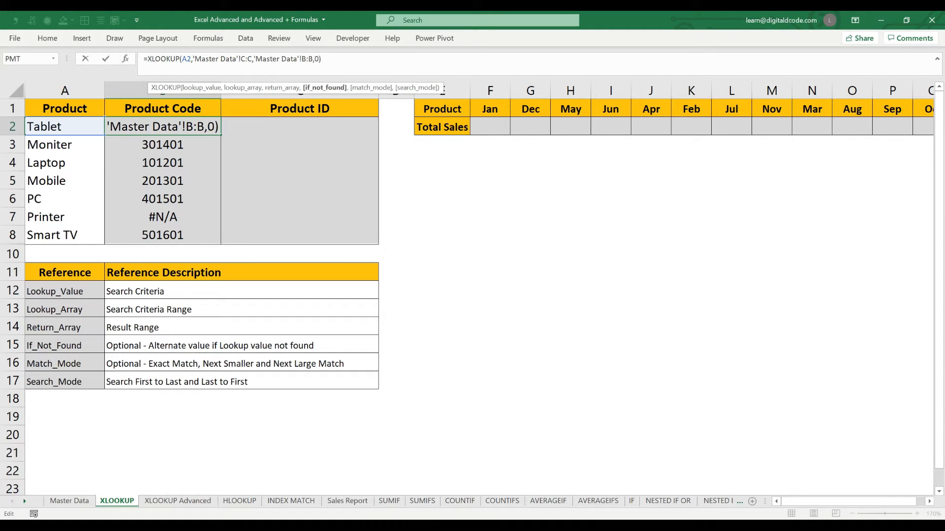
pyautogui.press('Return')
# Copy the updated B2 formula down the Product Code column through B8
pyautogui.press('Up')
pyautogui.hotkey('ctrl', 'c')
pyautogui.hotkey('shift', 'Down')
pyautogui.hotkey('shift', 'Down')
pyautogui.hotkey('shift', 'Down')
pyautogui.hotkey('shift', 'Down')
pyautogui.hotkey('shift', 'Down')
pyautogui.hotkey('shift', 'Down')
pyautogui.hotkey('ctrl', 'v')
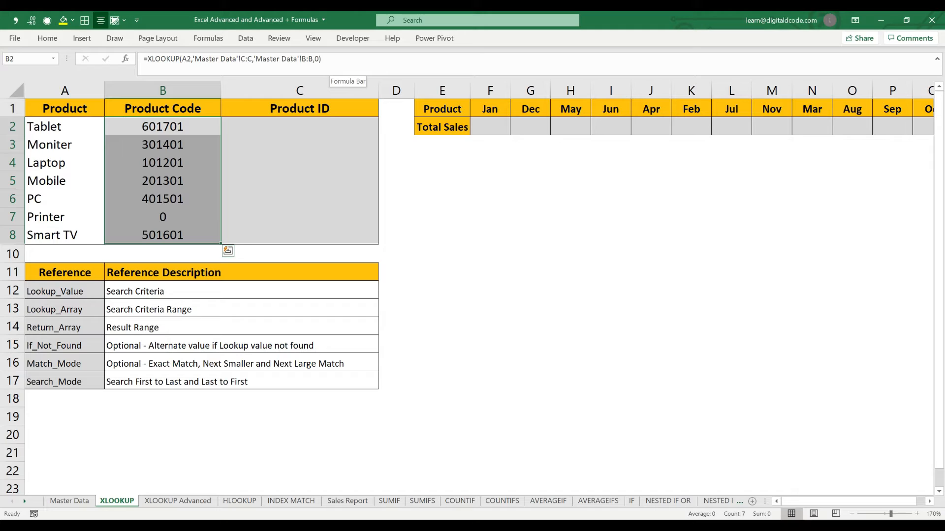
pyautogui.press('Down')
pyautogui.press('Down')
pyautogui.press('Up')
pyautogui.press('Up')
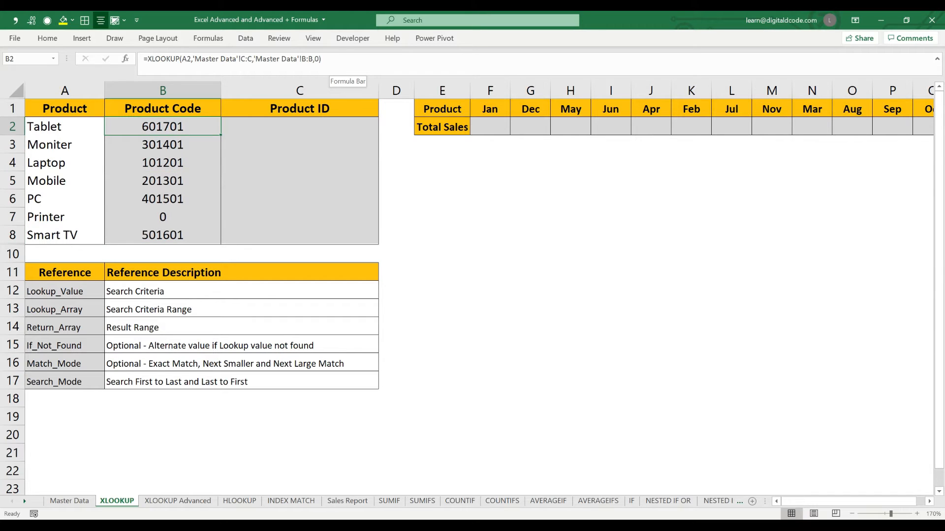
# Begin an XLOOKUP formula in C2 with A2 as the lookup value and Master Data column C as the lookup array
pyautogui.press('Right')
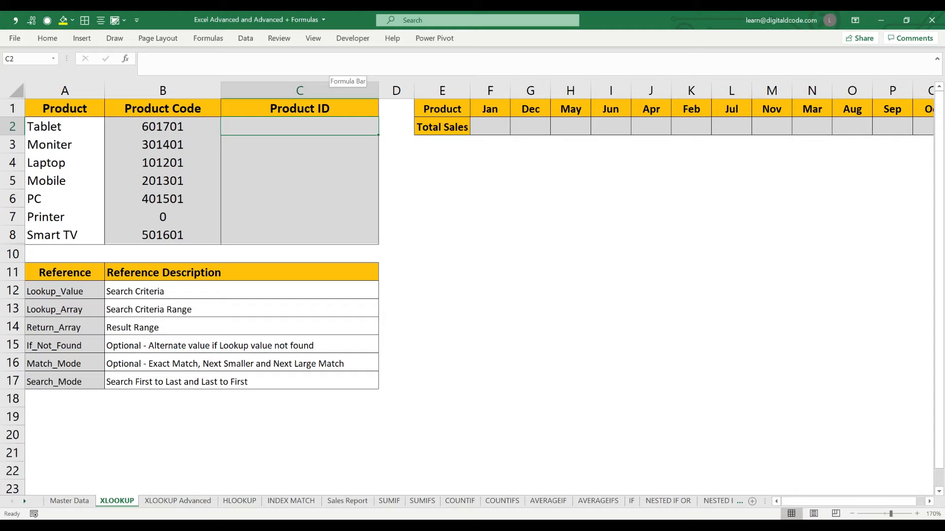
pyautogui.write('=xl')
pyautogui.press('Tab')
pyautogui.press('Left')
pyautogui.press('Left')
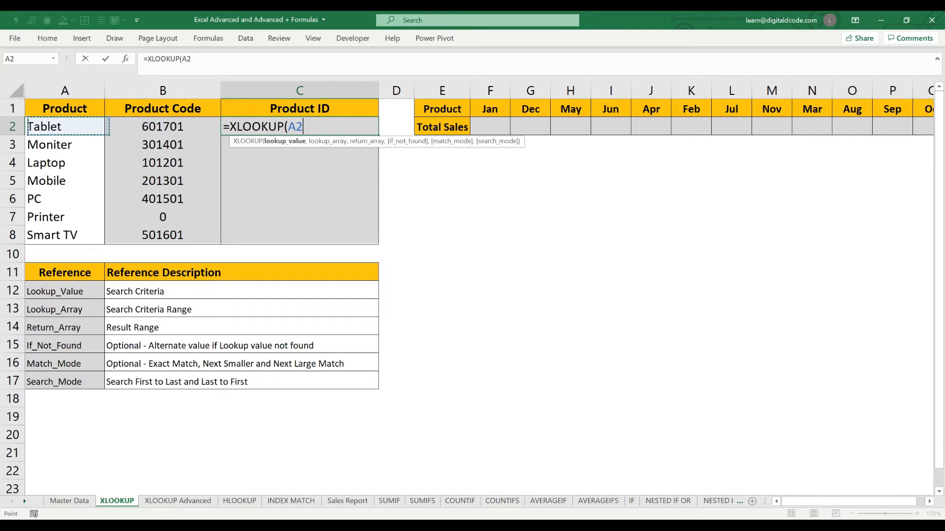
pyautogui.write(',')
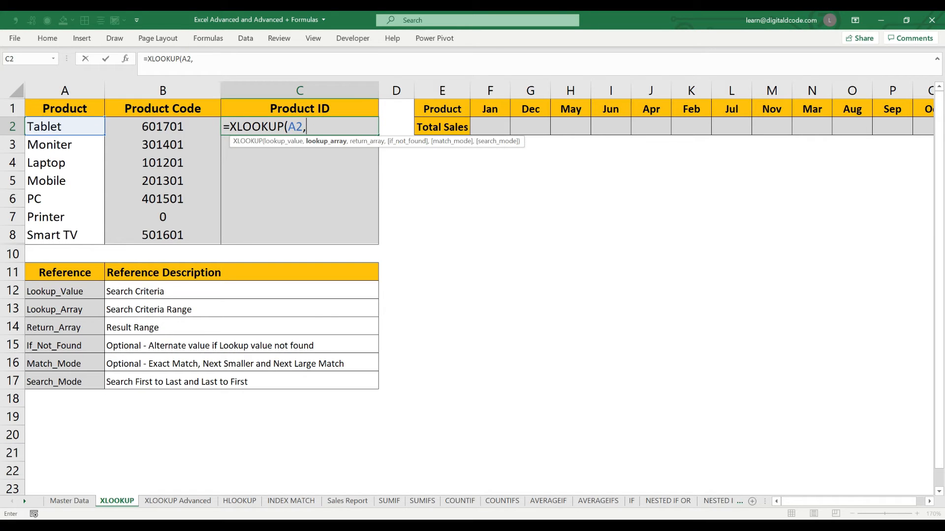
pyautogui.hotkey('ctrl', 'pageup')
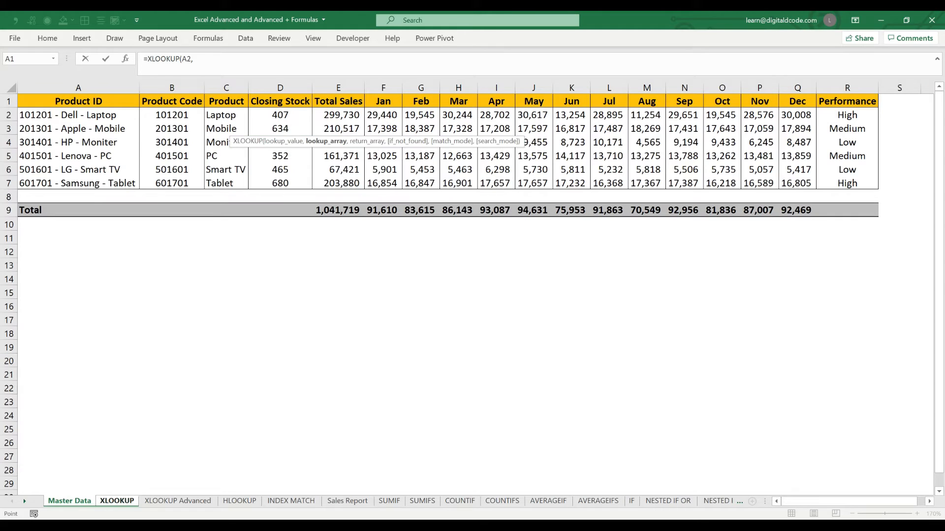
pyautogui.press('Right')
pyautogui.press('Right')
pyautogui.hotkey('ctrl', 'space')
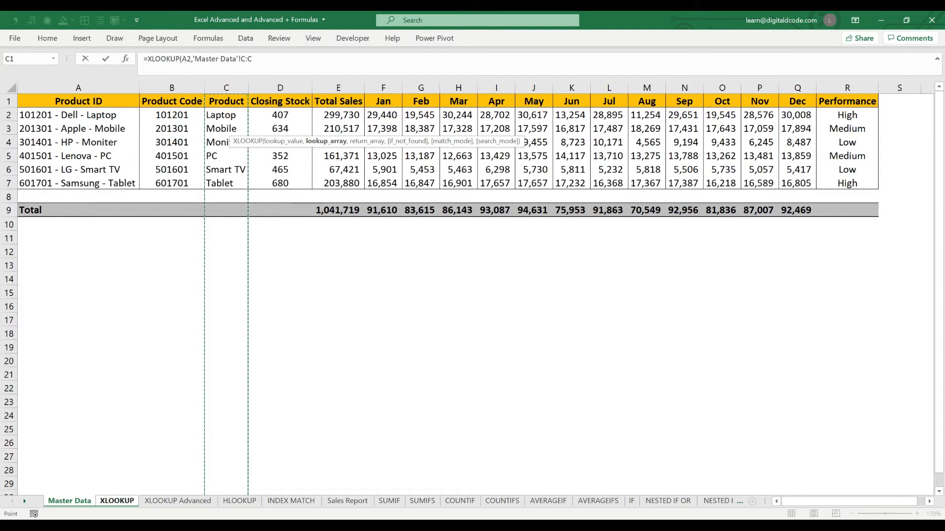
pyautogui.write(',')
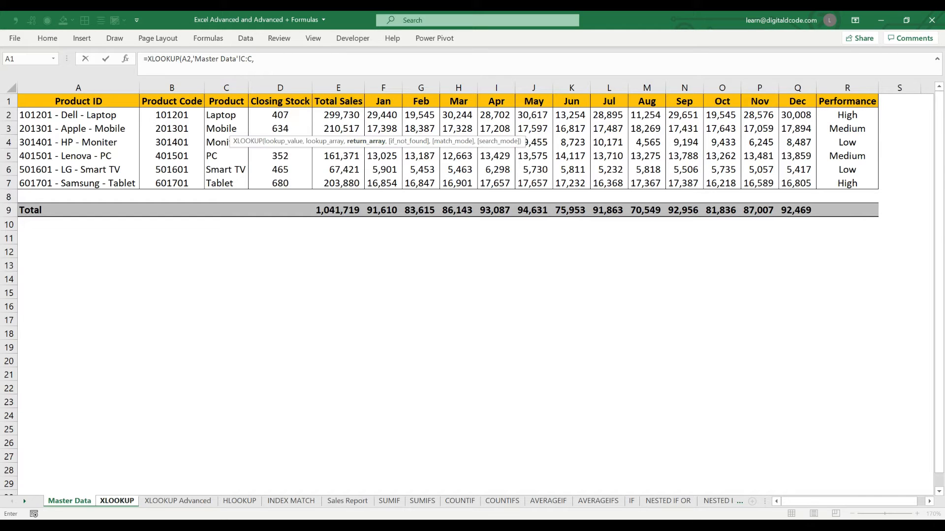
# Complete the C2 formula with Master Data column A as the return array
pyautogui.click(78, 101)
pyautogui.hotkey('ctrl', 'space')
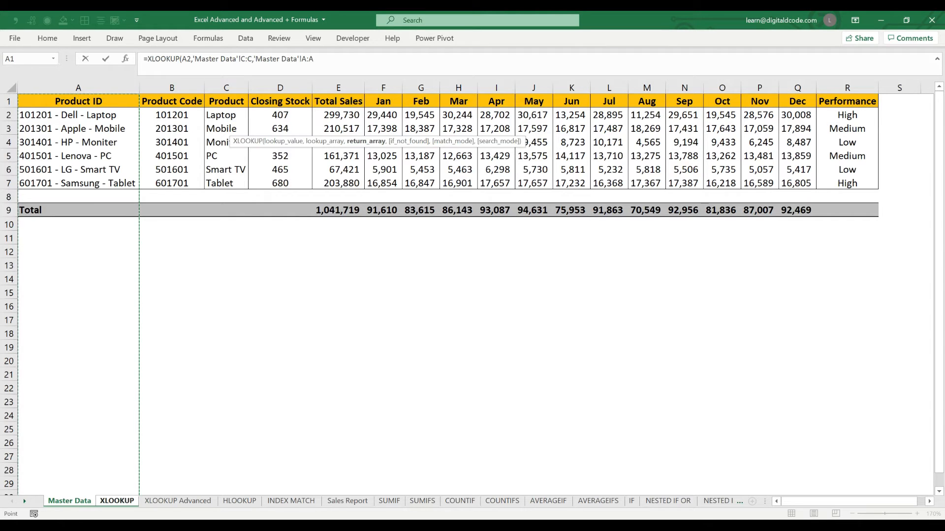
pyautogui.write(')')
pyautogui.press('Return')
# Copy the C2 XLOOKUP formula down the Product ID column through C8
pyautogui.press('Up')
pyautogui.hotkey('ctrl', 'c')
pyautogui.hotkey('shift', 'Down')
pyautogui.hotkey('shift', 'Down')
pyautogui.hotkey('shift', 'Down')
pyautogui.hotkey('shift', 'Down')
pyautogui.hotkey('shift', 'Down')
pyautogui.hotkey('shift', 'Down')
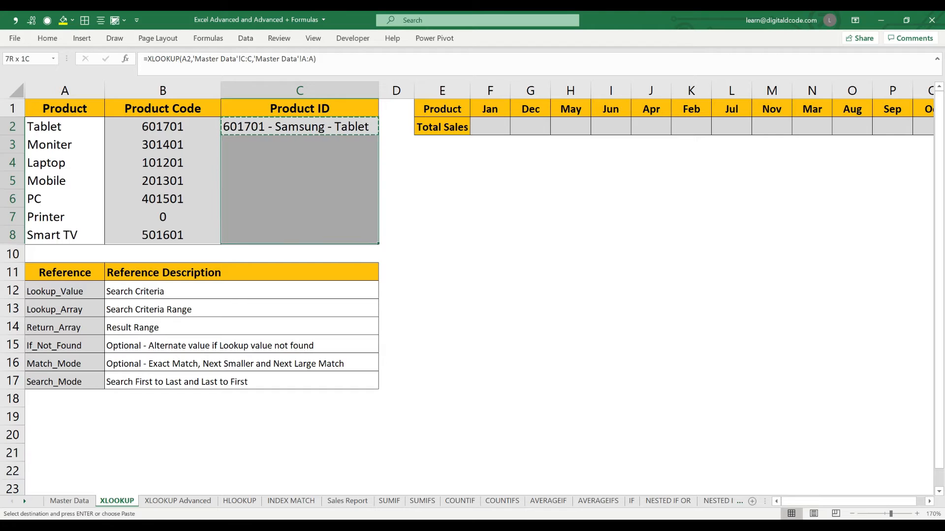
pyautogui.press('Return')
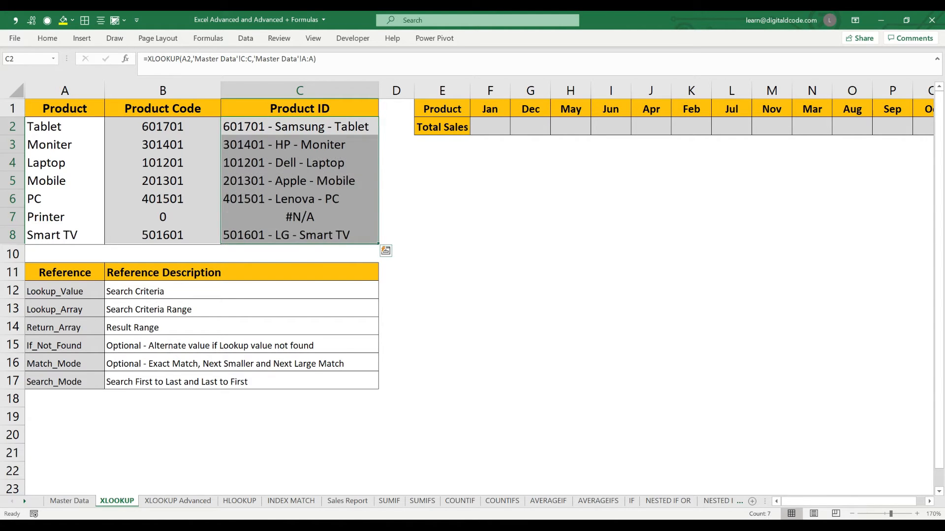
# Look through the results in the Product ID column
pyautogui.press('Down')
pyautogui.press('Down')
pyautogui.press('Down')
pyautogui.press('Down')
pyautogui.press('Up')
pyautogui.press('Up')
pyautogui.press('Up')
pyautogui.press('Up')
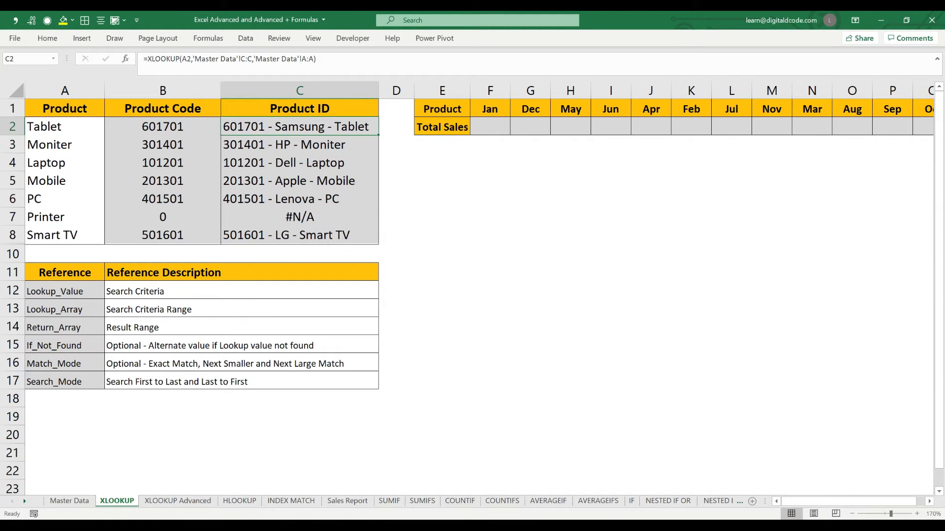
# Add "Out of Stock" as the if_not_found argument to the XLOOKUP formula in C2
pyautogui.press('F2')
pyautogui.write(',"')
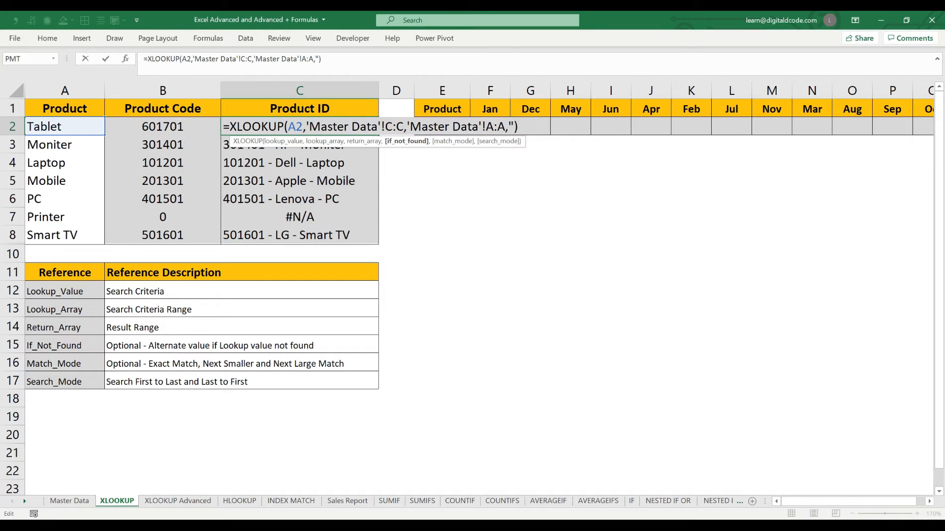
pyautogui.write('Out of Sack')
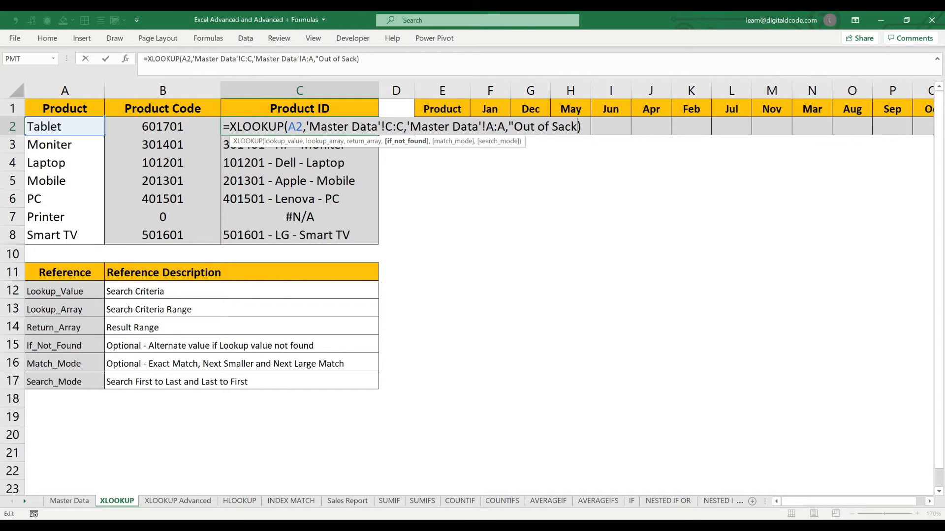
pyautogui.press('BackSpace')
pyautogui.press('BackSpace')
pyautogui.press('BackSpace')
pyautogui.write('tock"')
pyautogui.press('Return')
# Copy the C2 formula with its if_not_found text over the Product ID cells through C8
pyautogui.press('Up')
pyautogui.hotkey('ctrl', 'c')
pyautogui.hotkey('ctrl', 'shift', 'Down')
pyautogui.hotkey('ctrl', 'v')
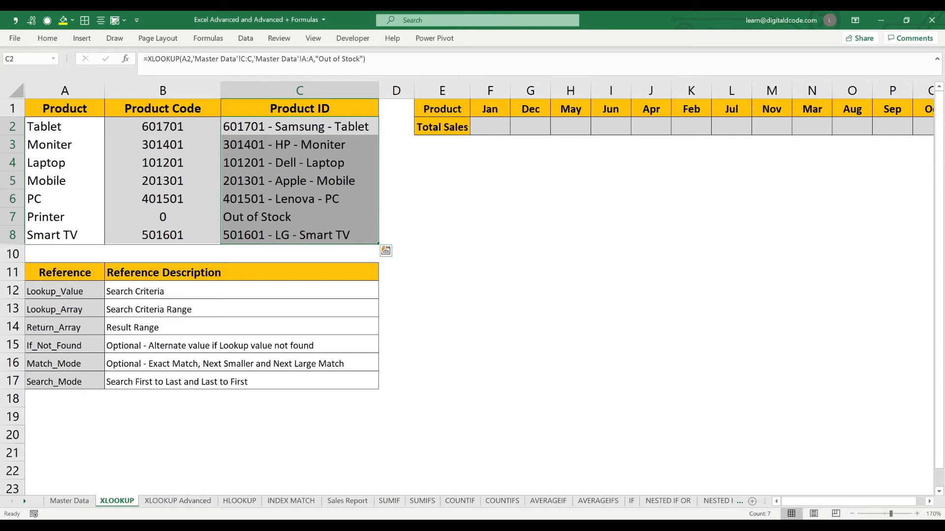
# Examine the Total Sales table and the order of its month headers in F1:Q1
pyautogui.hotkey('ctrl', 'Home')
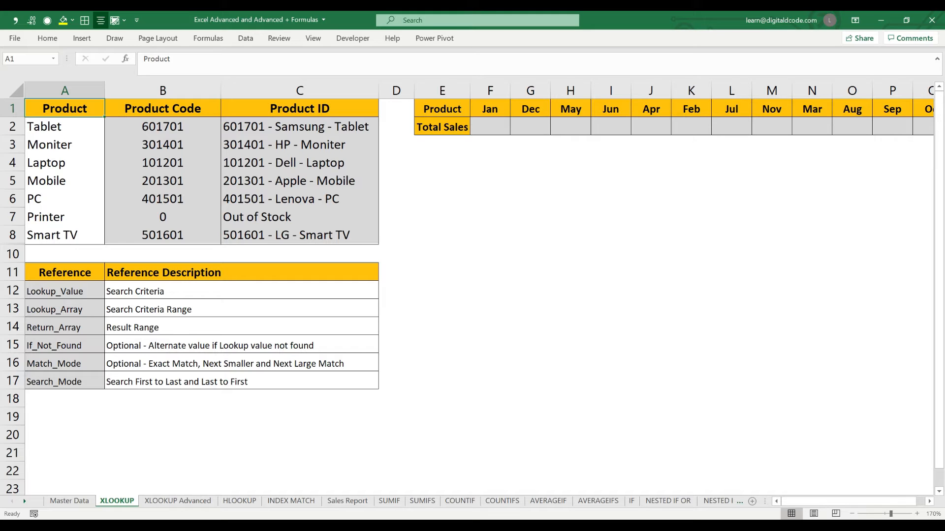
pyautogui.press('Right')
pyautogui.press('Right')
pyautogui.press('Right')
pyautogui.press('Right')
pyautogui.press('Right')
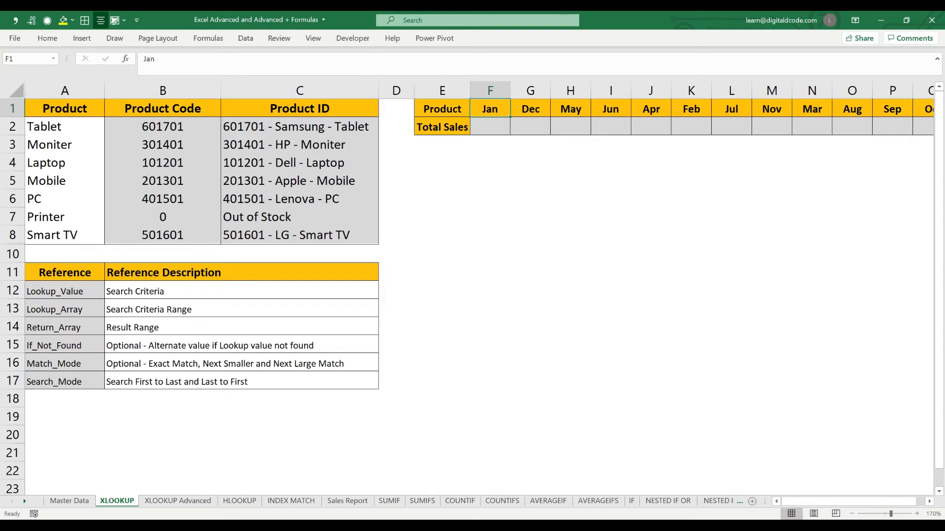
pyautogui.hotkey('ctrl', 'shift', 'Right')
pyautogui.press('Down')
pyautogui.press('Up')
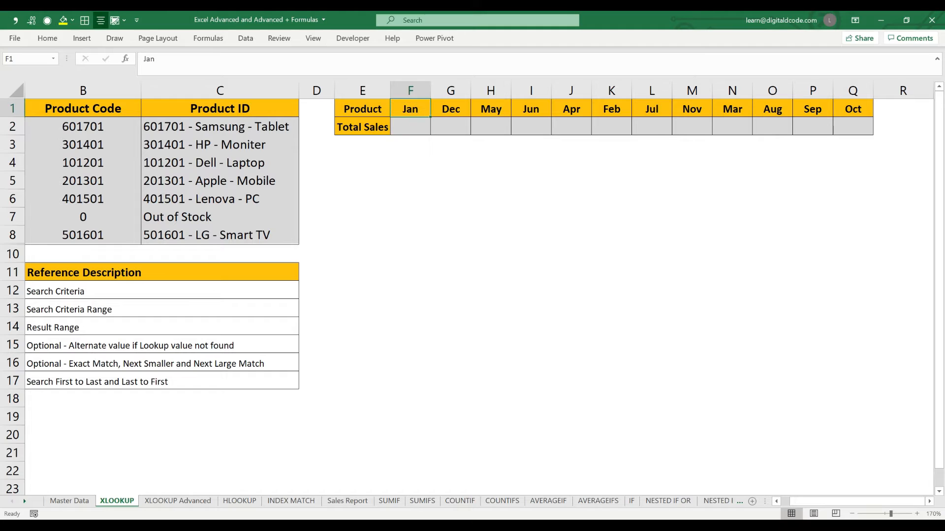
pyautogui.press('Left')
pyautogui.press('Down')
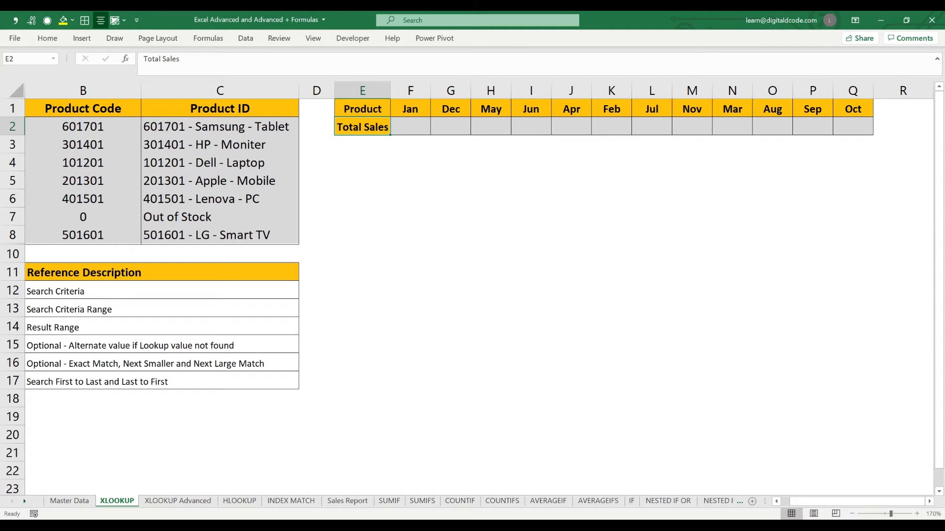
pyautogui.press('Right')
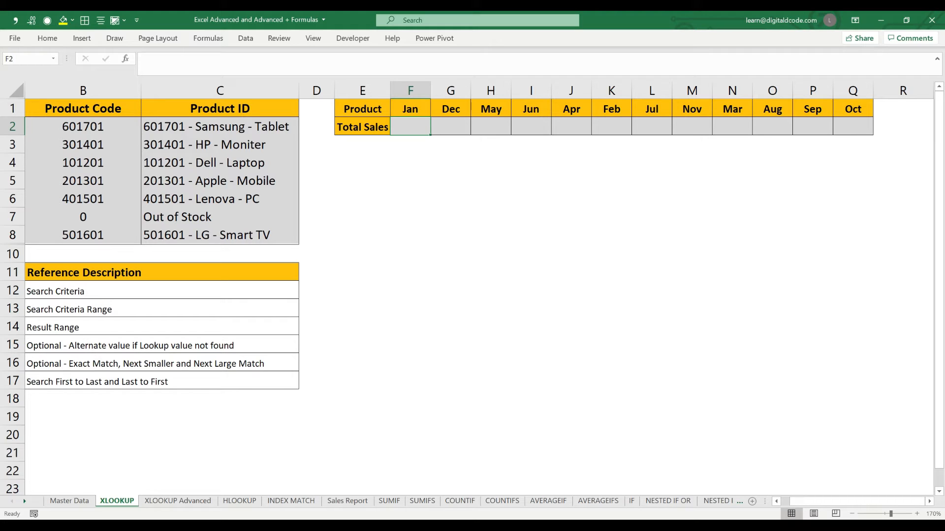
pyautogui.press('Up')
pyautogui.press('Right')
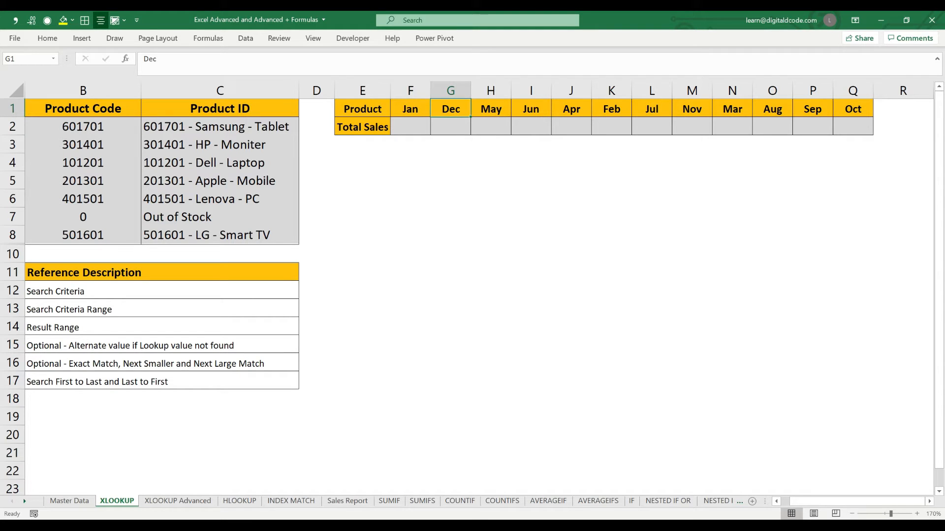
pyautogui.press('Left')
pyautogui.hotkey('ctrl', 'shift', 'Right')
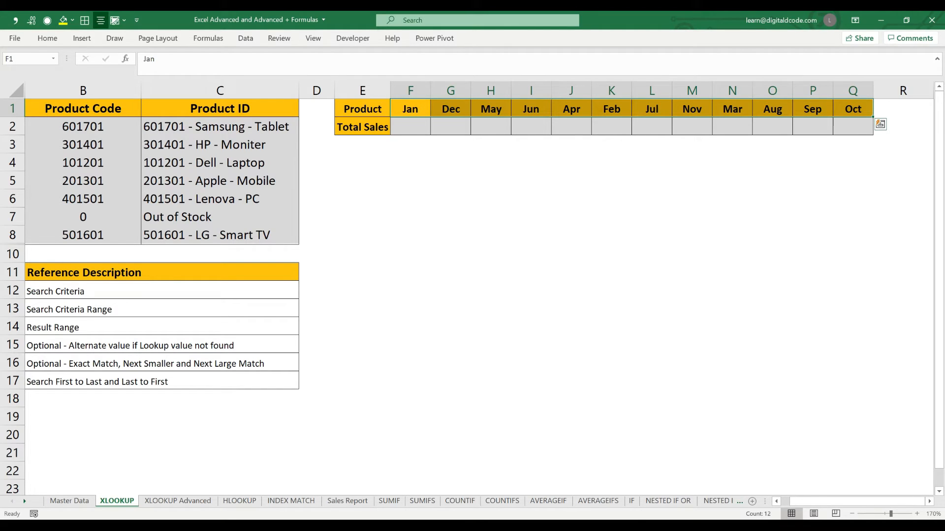
# Begin an XLOOKUP formula in F2 with F1 as the lookup value and Master Data F1:Q1 as the lookup array
pyautogui.press('Down')
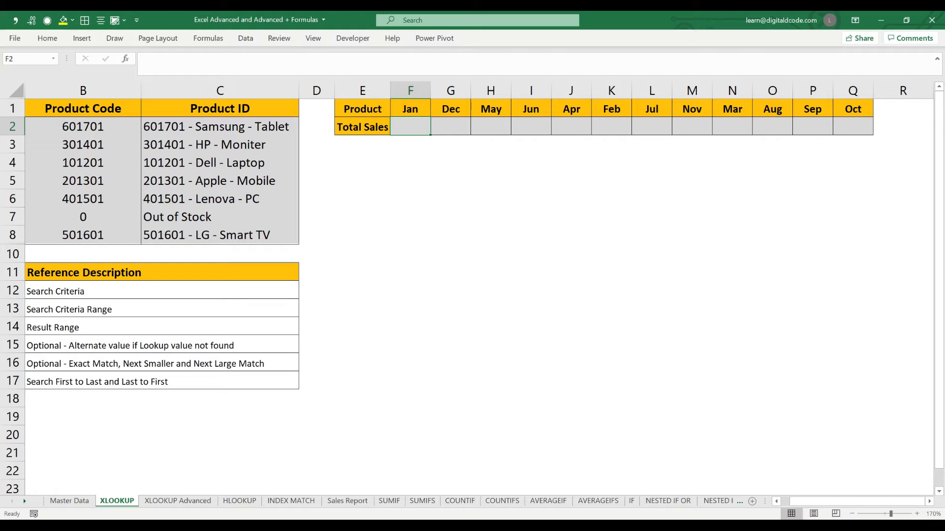
pyautogui.write('=xl')
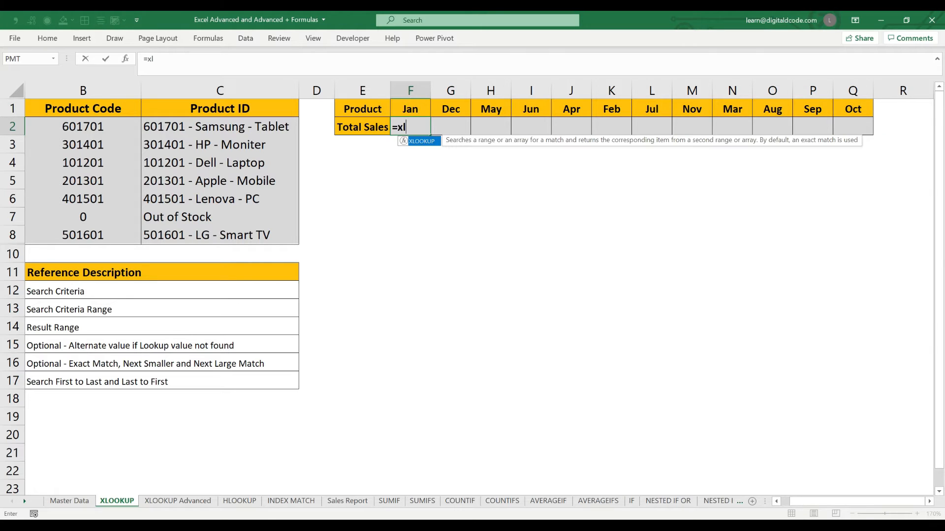
pyautogui.press('Tab')
pyautogui.press('Up')
pyautogui.write(',')
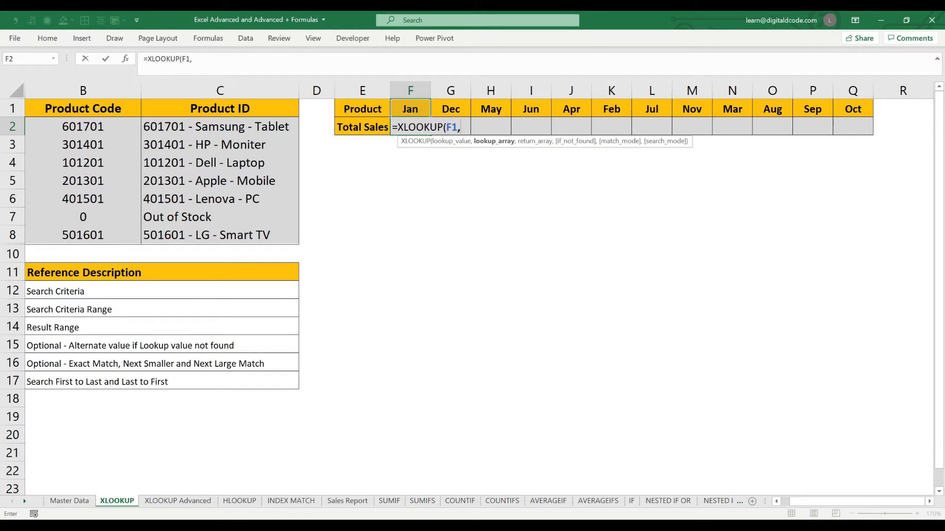
pyautogui.hotkey('ctrl', 'pageup')
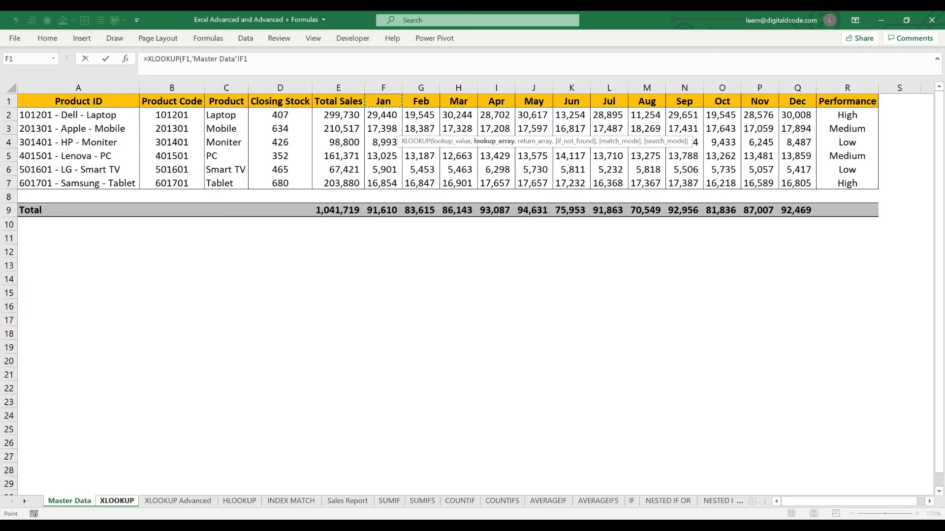
pyautogui.hotkey('ctrl', 'shift', 'Right')
pyautogui.hotkey('shift', 'Left')
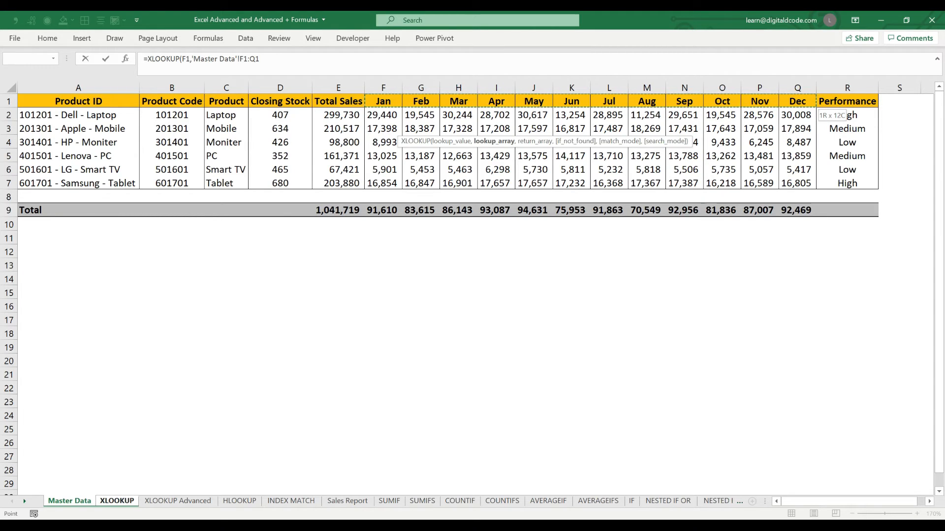
pyautogui.write(',')
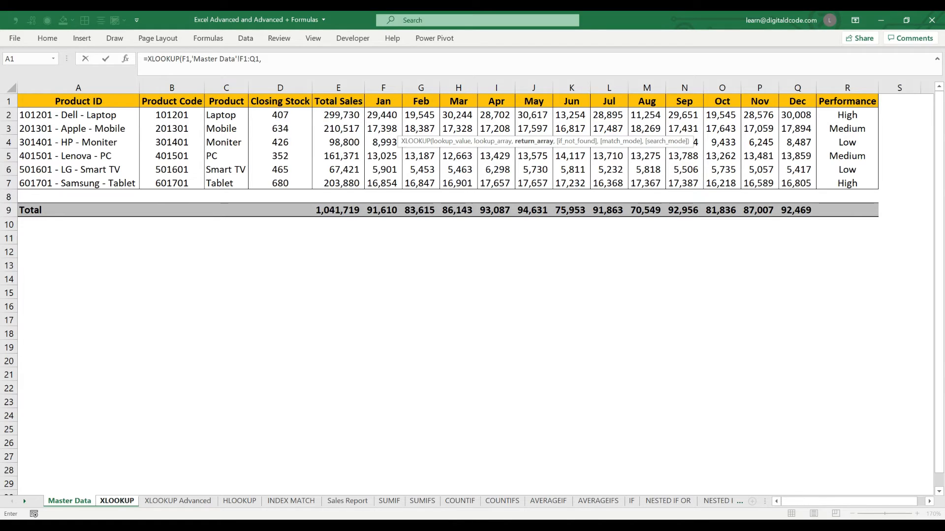
# Complete the F2 XLOOKUP with Master Data $F$9:$Q$9 as return array, make the lookup array absolute as $F$1:$Q$1, and enter it
pyautogui.click(383, 210)
pyautogui.moveTo(383, 210); pyautogui.dragTo(800, 212)
pyautogui.press('F4')
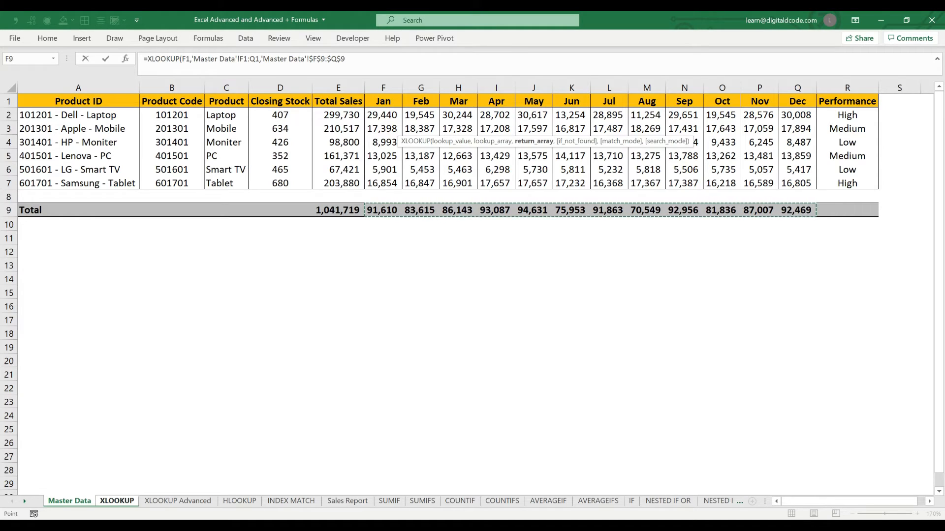
pyautogui.write(')')
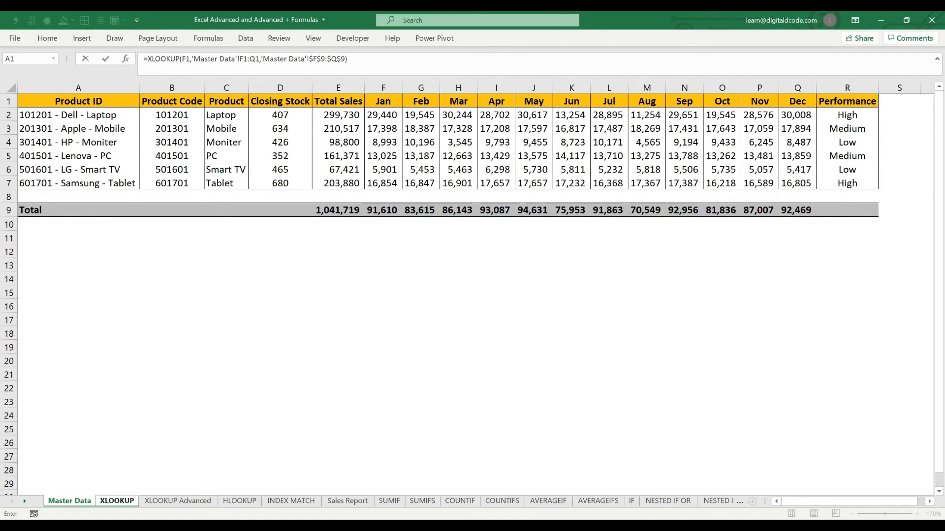
pyautogui.moveTo(260, 59); pyautogui.dragTo(239, 59)
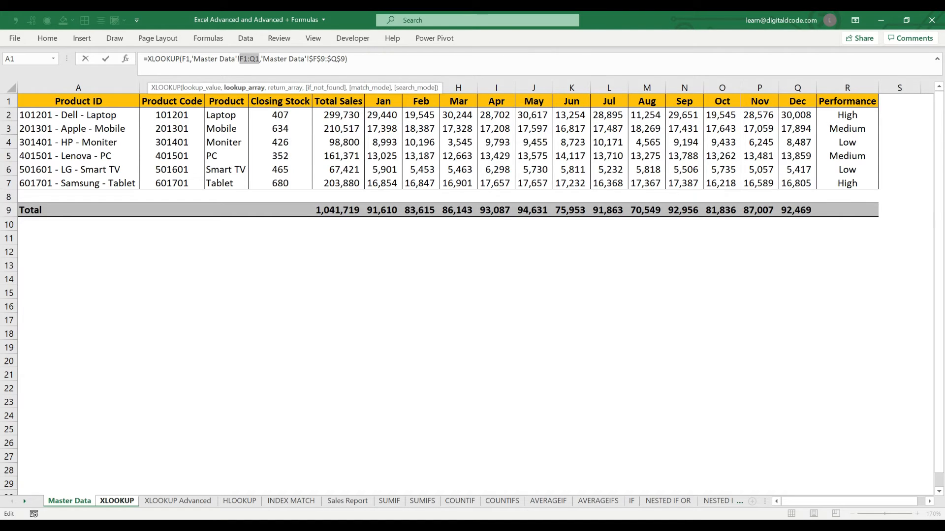
pyautogui.press('F4')
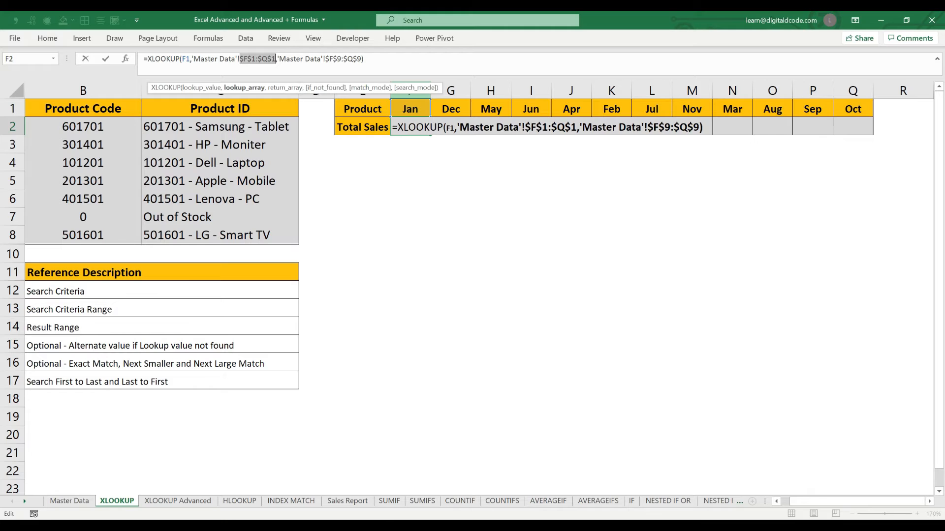
pyautogui.hotkey('ctrl', 'Return')
# Copy the F2 formula across the Total Sales row through Q2
pyautogui.hotkey('ctrl', 'c')
pyautogui.moveTo(411, 127); pyautogui.dragTo(853, 127)
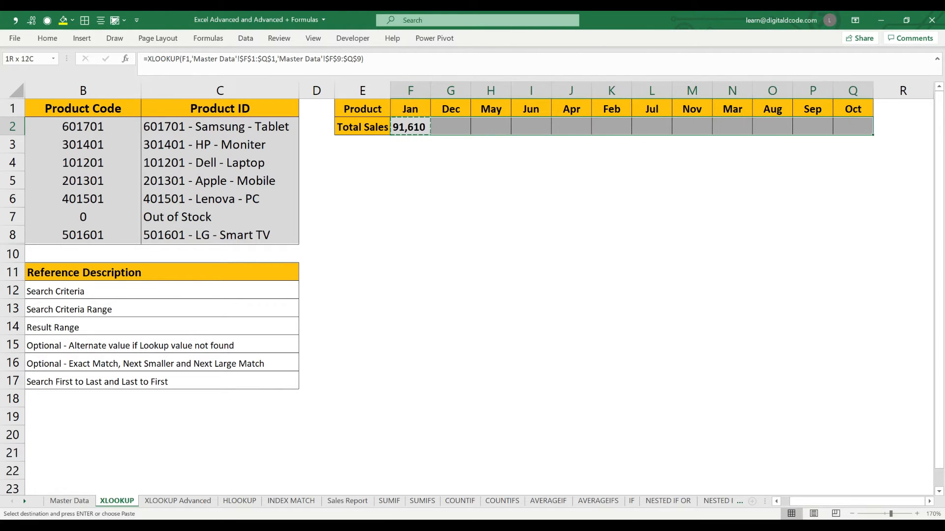
pyautogui.press('Return')
pyautogui.press('Up')
pyautogui.press('Down')
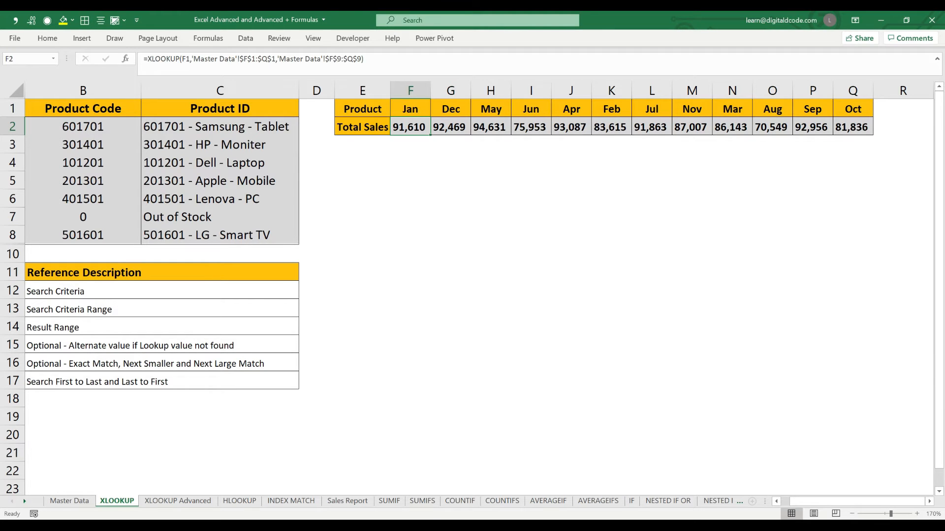
# Check the January total in F9 of the Master Data sheet against the Total Sales lookup result
pyautogui.hotkey('ctrl', 'pageup')
pyautogui.press('Right')
pyautogui.press('Right')
pyautogui.press('Right')
pyautogui.press('Right')
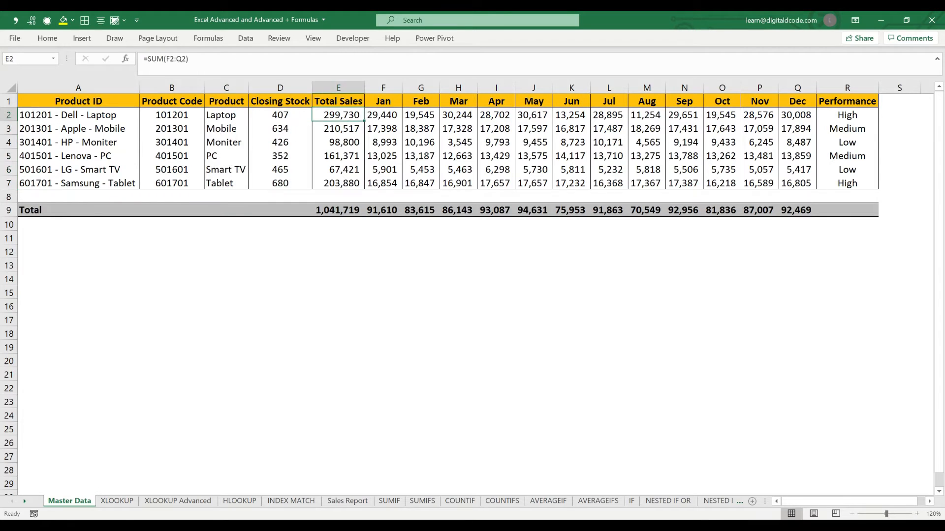
pyautogui.press('Left')
pyautogui.hotkey('ctrl', 'Down')
pyautogui.press('Down')
pyautogui.press('Down')
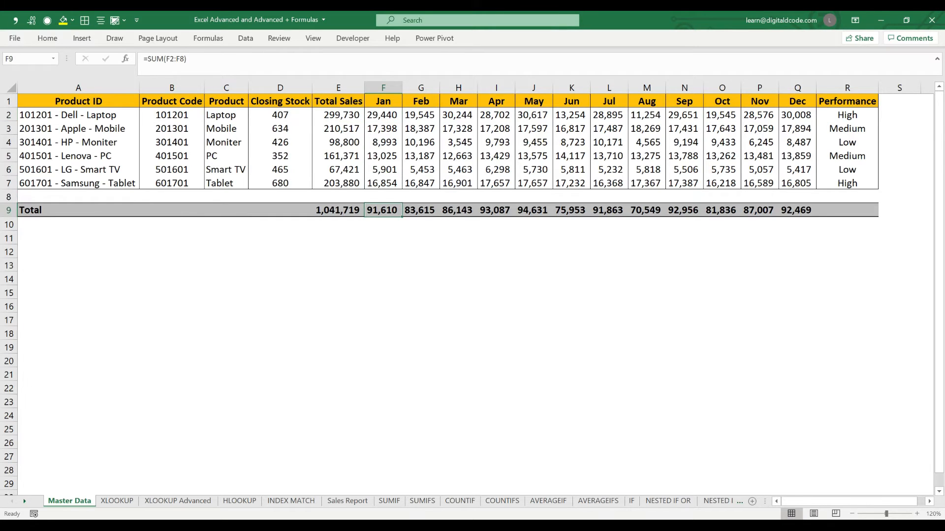
pyautogui.hotkey('ctrl', 'pagedown')
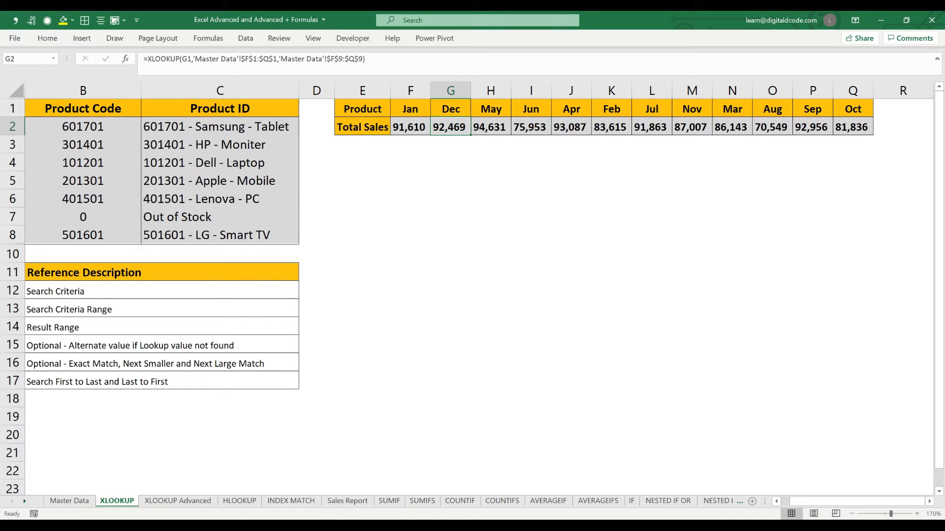
# Check the December total in Q9 of the Master Data sheet against the looked-up value in G2
pyautogui.hotkey('ctrl', 'pageup')
pyautogui.press('Right')
pyautogui.press('Right')
pyautogui.press('Right')
pyautogui.press('Right')
pyautogui.press('Right')
pyautogui.press('Right')
pyautogui.press('Right')
pyautogui.press('Right')
pyautogui.press('Right')
pyautogui.press('Right')
pyautogui.press('Right')
pyautogui.press('Right')
pyautogui.press('Left')
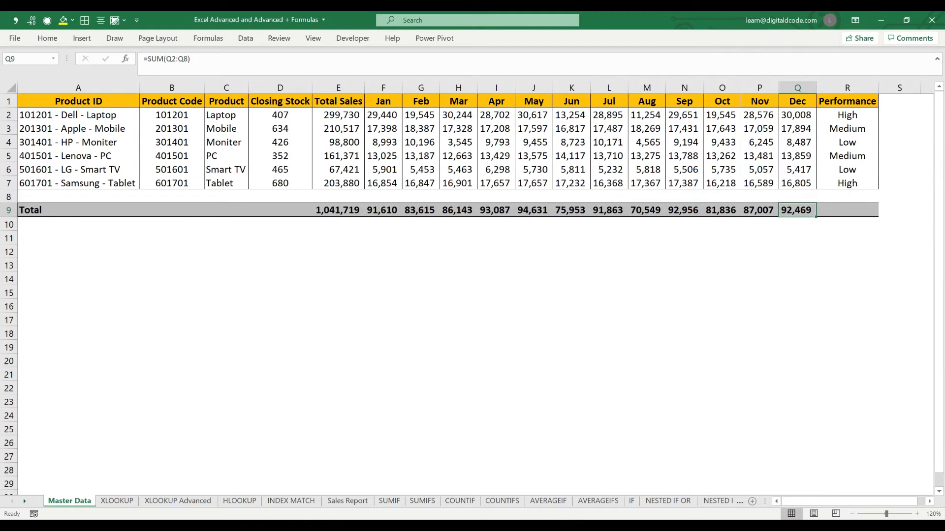
pyautogui.hotkey('ctrl', 'pagedown')
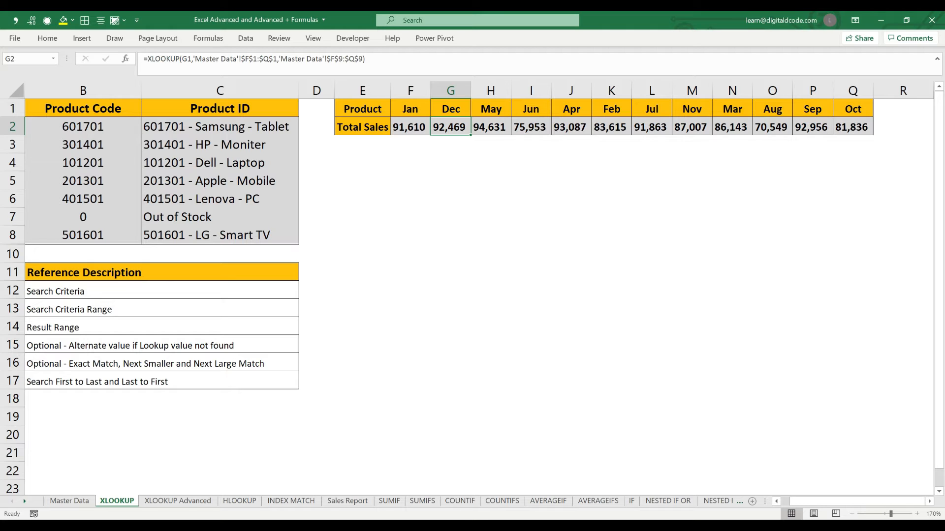
# Review the reference table's argument descriptions from Lookup_Value to If_Not_Found in rows 12 to 15
pyautogui.press('Home')
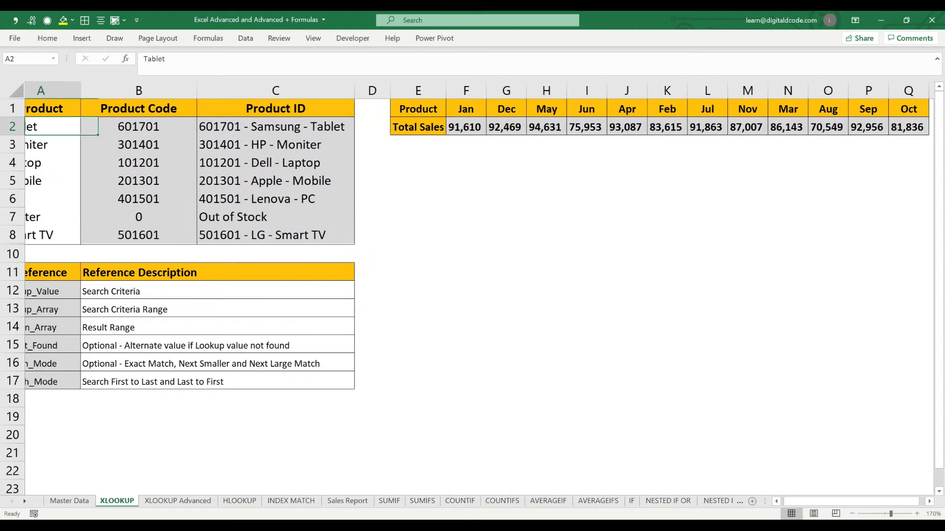
pyautogui.hotkey('ctrl', 'Down')
pyautogui.press('Down')
pyautogui.press('Down')
pyautogui.press('Down')
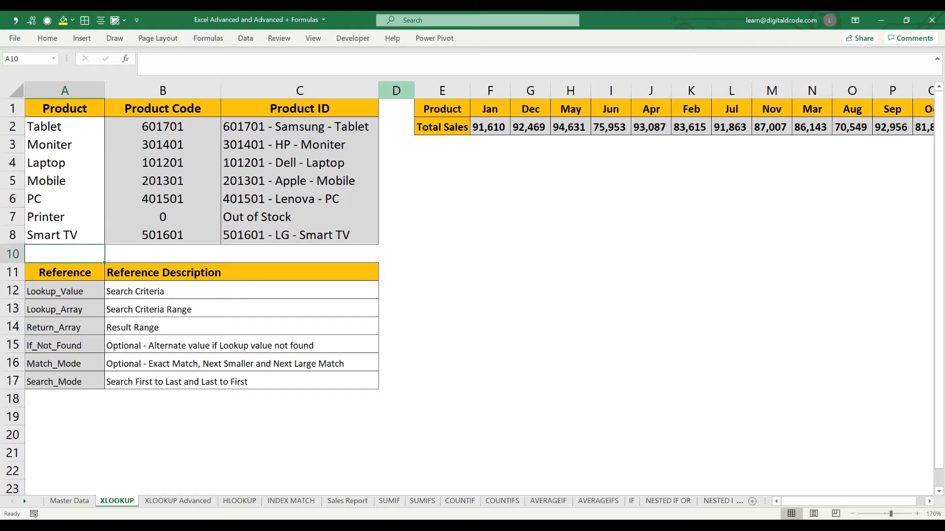
pyautogui.hotkey('shift', 'Down')
pyautogui.hotkey('shift', 'Down')
pyautogui.hotkey('shift', 'Down')
pyautogui.hotkey('shift', 'Right')
pyautogui.hotkey('shift', 'Right')
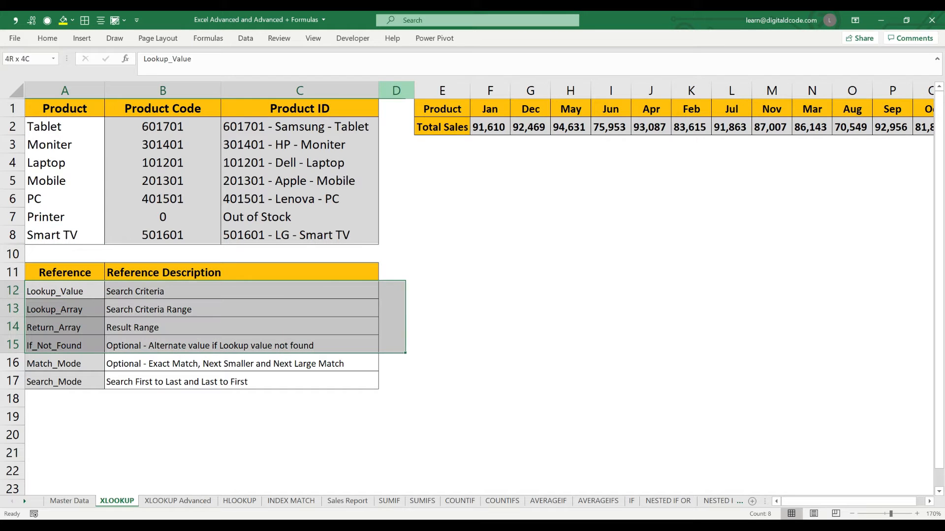
pyautogui.hotkey('shift', 'Left')
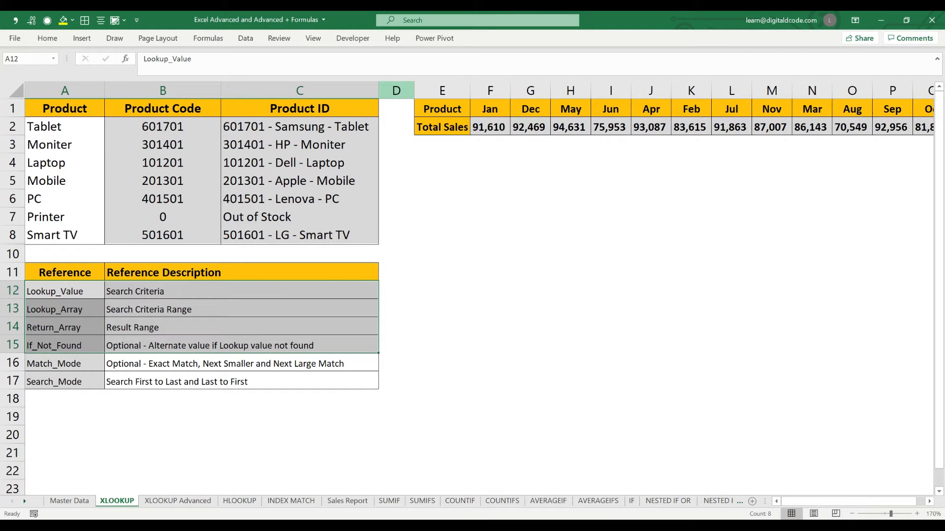
# Review the Match_Mode and Search_Mode descriptions in rows 16 and 17 of the reference table
pyautogui.press('Down')
pyautogui.press('Down')
pyautogui.press('Down')
pyautogui.press('Down')
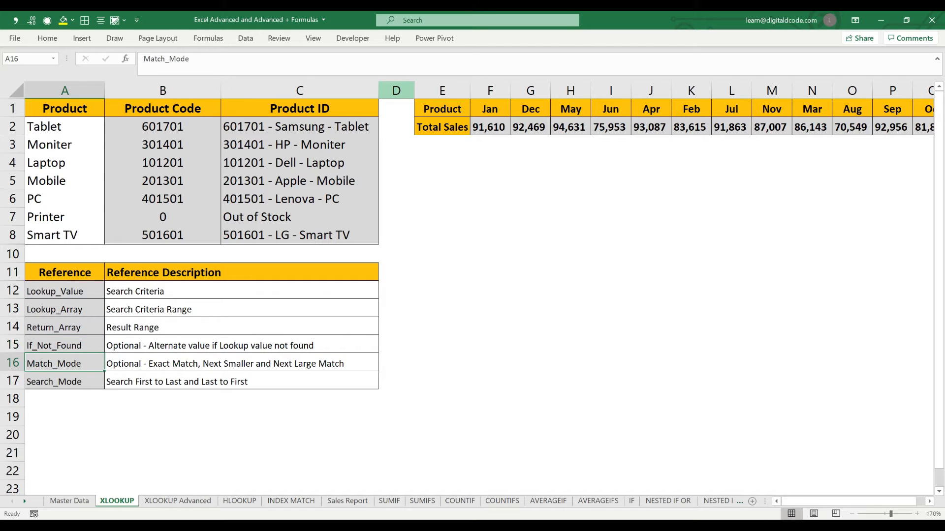
pyautogui.hotkey('shift', 'Down')
pyautogui.hotkey('shift', 'Right')
pyautogui.hotkey('shift', 'Right')
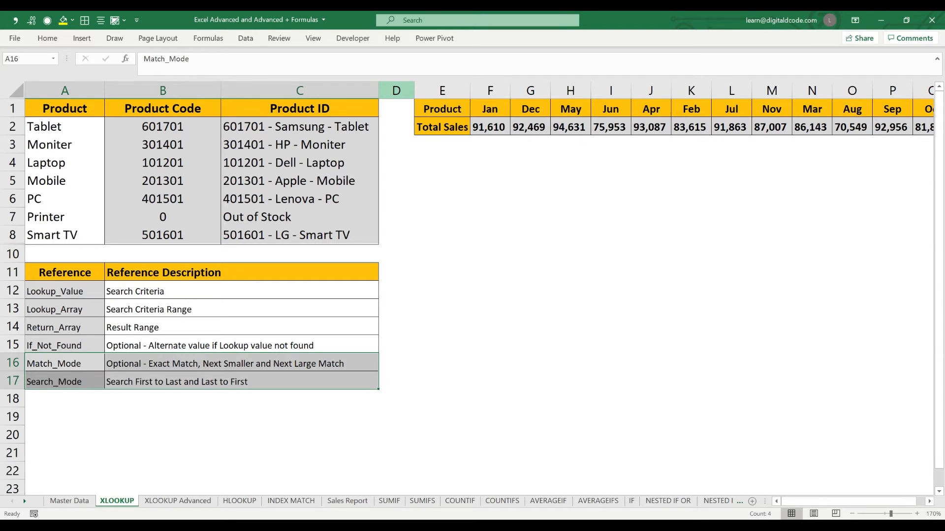
# Open the XLOOKUP Advanced sheet and compare the full names in column A with the shortened ones in column B
pyautogui.hotkey('ctrl', 'pagedown')
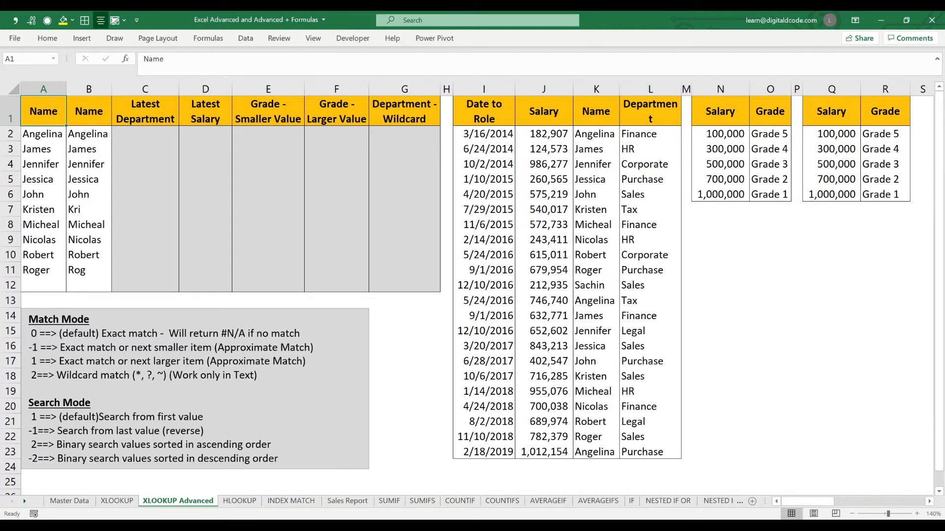
pyautogui.hotkey('ctrl', 'shift', 'Down')
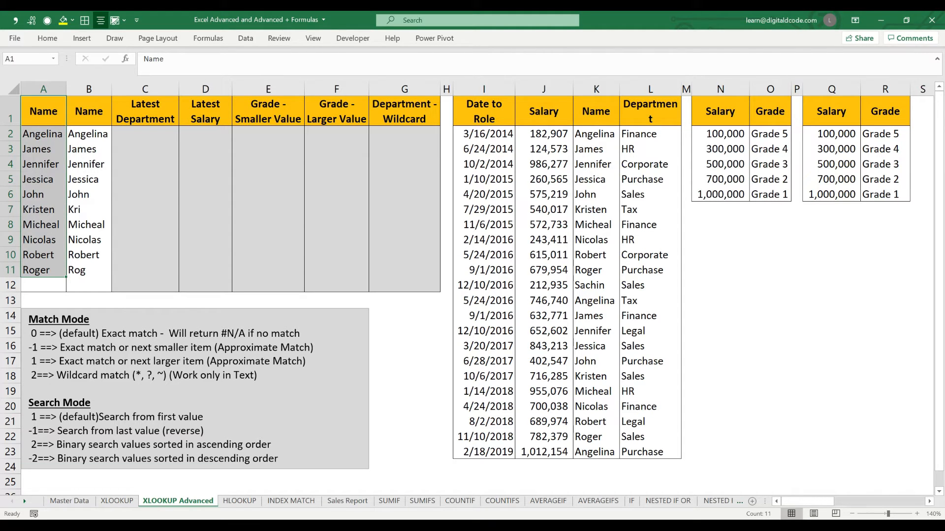
pyautogui.moveTo(88, 111); pyautogui.dragTo(89, 285)
pyautogui.click(43, 209)
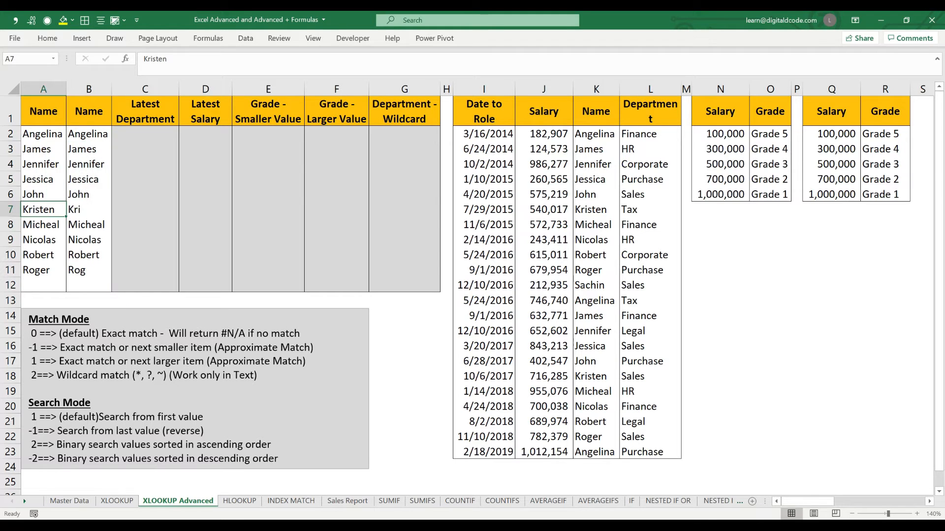
pyautogui.click(89, 209)
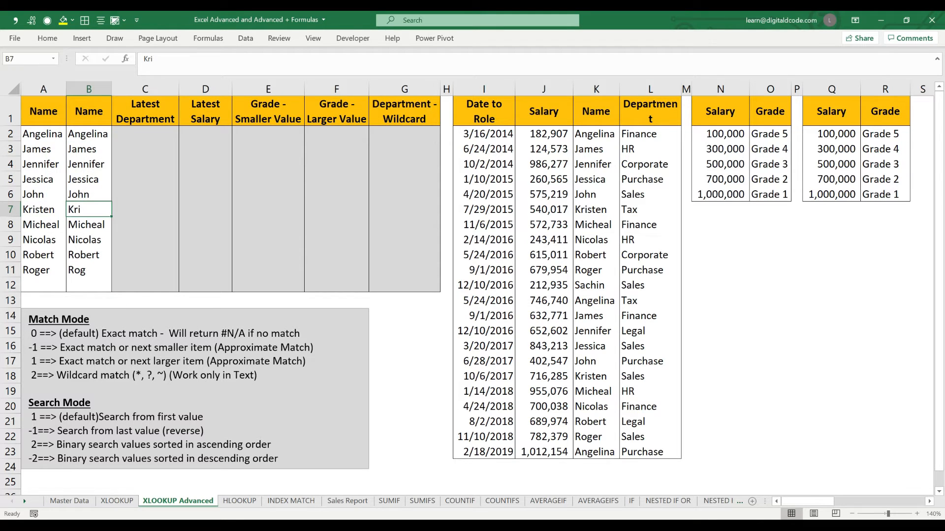
pyautogui.click(89, 270)
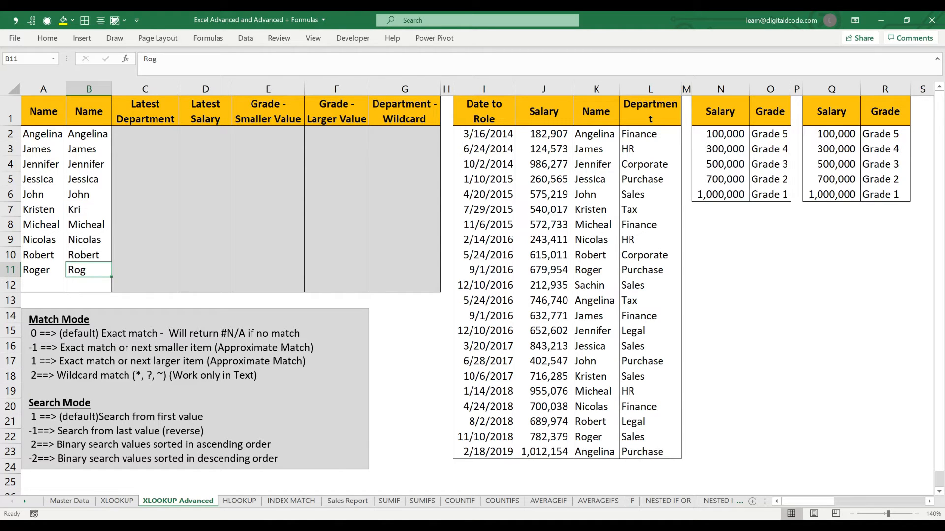
# Begin an XLOOKUP formula in C2 under Latest Department with A2 as the lookup value and K2:K23 as the lookup array
pyautogui.hotkey('ctrl', 'Home')
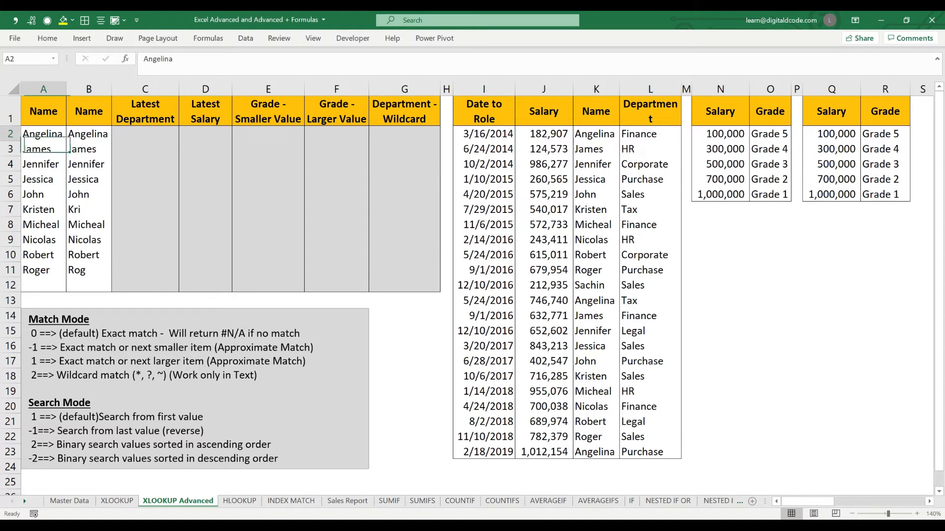
pyautogui.press('Right')
pyautogui.press('Right')
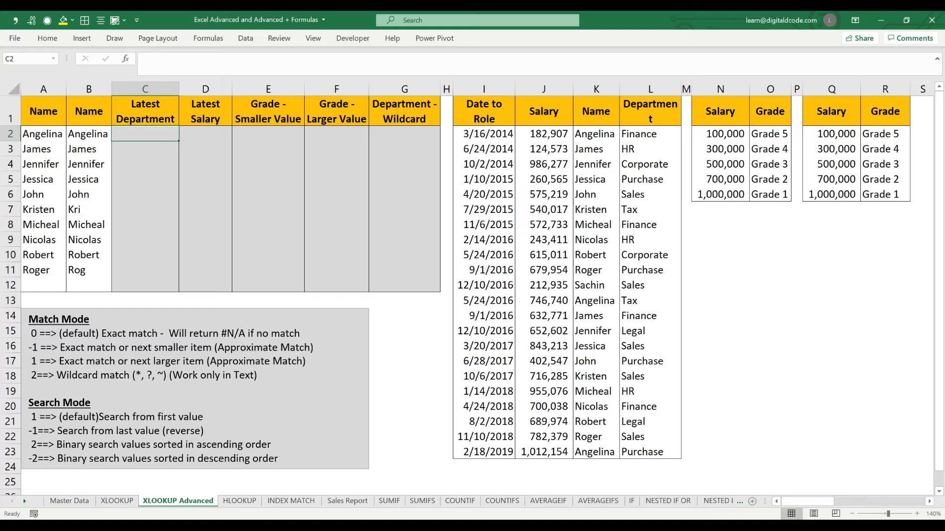
pyautogui.write('=xl')
pyautogui.press('Tab')
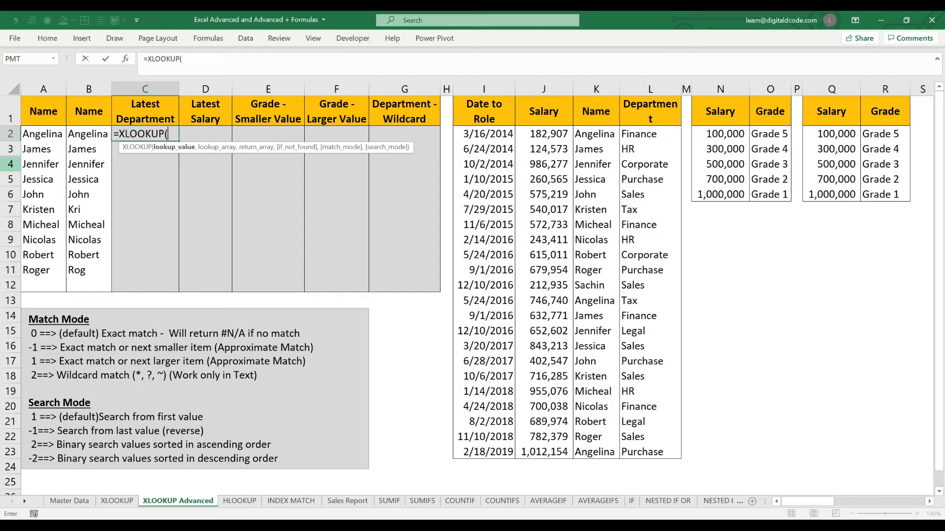
pyautogui.click(42, 134)
pyautogui.write(',')
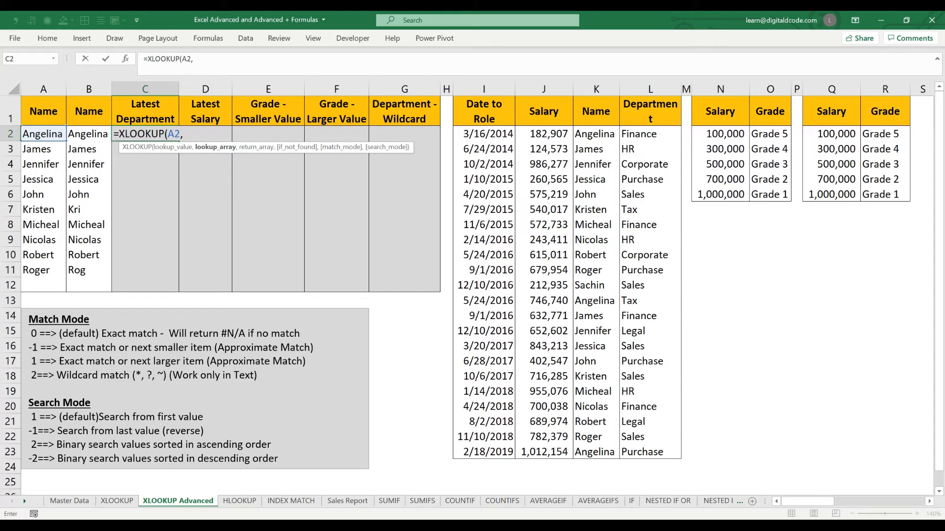
pyautogui.moveTo(596, 133); pyautogui.dragTo(595, 436)
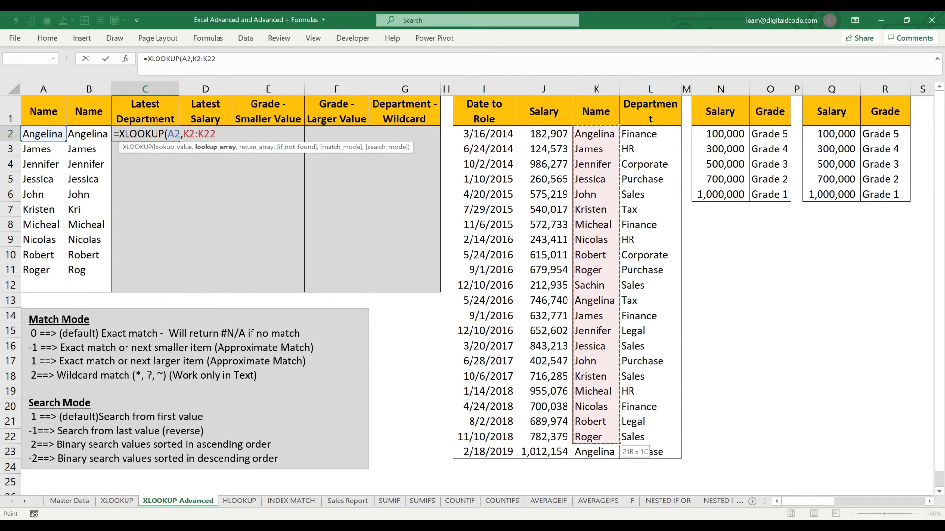
pyautogui.click(595, 133)
pyautogui.hotkey('ctrl', 'shift', 'Down')
pyautogui.write(',')
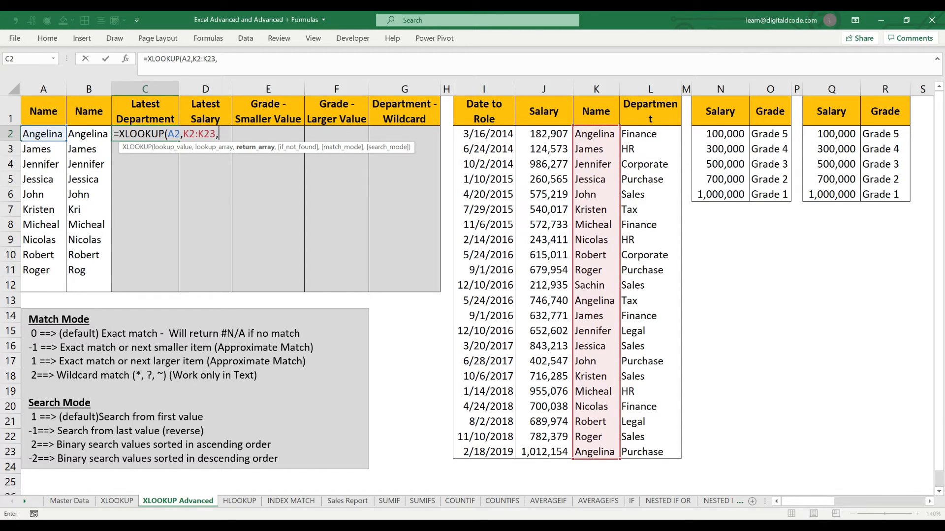
# Add the Department range L2:L23 as the return array of the C2 formula
pyautogui.press('Right')
pyautogui.press('Right')
pyautogui.press('Right')
pyautogui.press('Right')
pyautogui.press('Right')
pyautogui.press('Right')
pyautogui.press('Right')
pyautogui.press('Right')
pyautogui.press('Right')
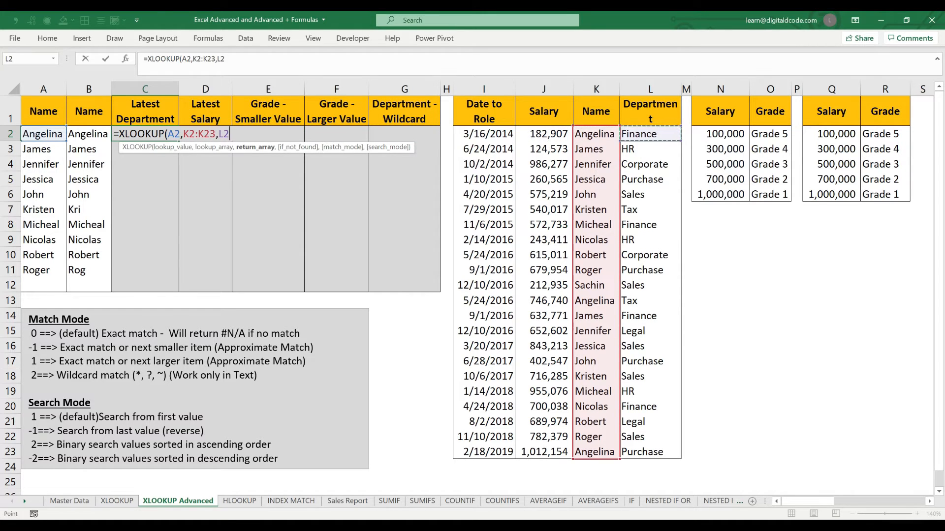
pyautogui.hotkey('ctrl', 'shift', 'Down')
pyautogui.write(',')
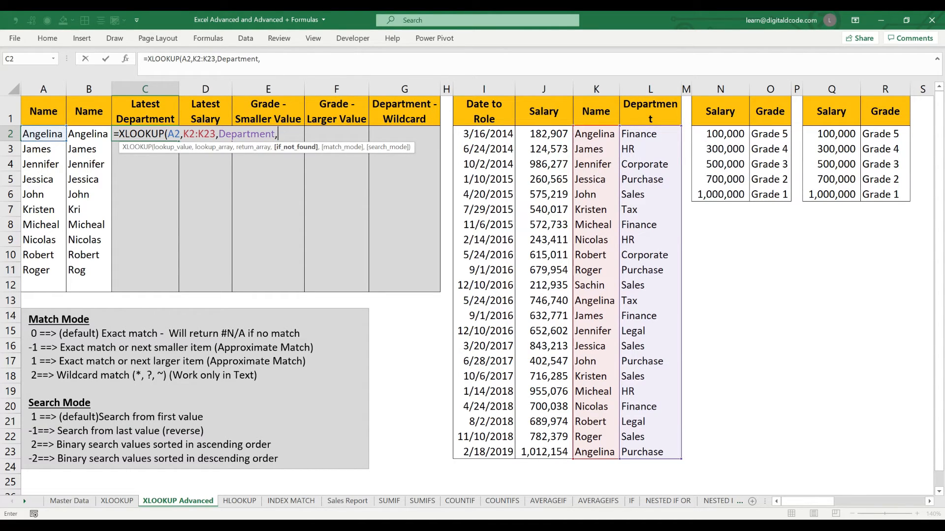
# Complete the C2 XLOOKUP with an empty string if not found, exact match 0 and last-to-first search mode -1
pyautogui.write('"",')
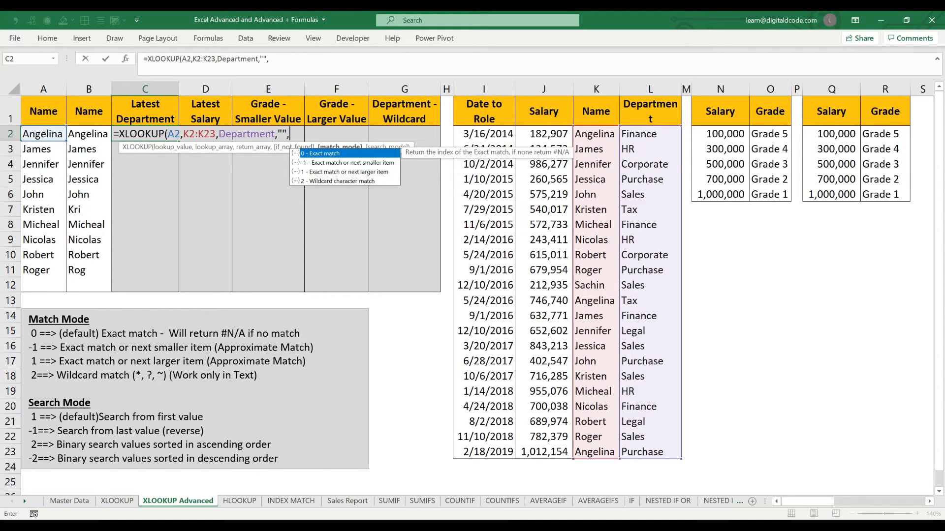
pyautogui.write('0,')
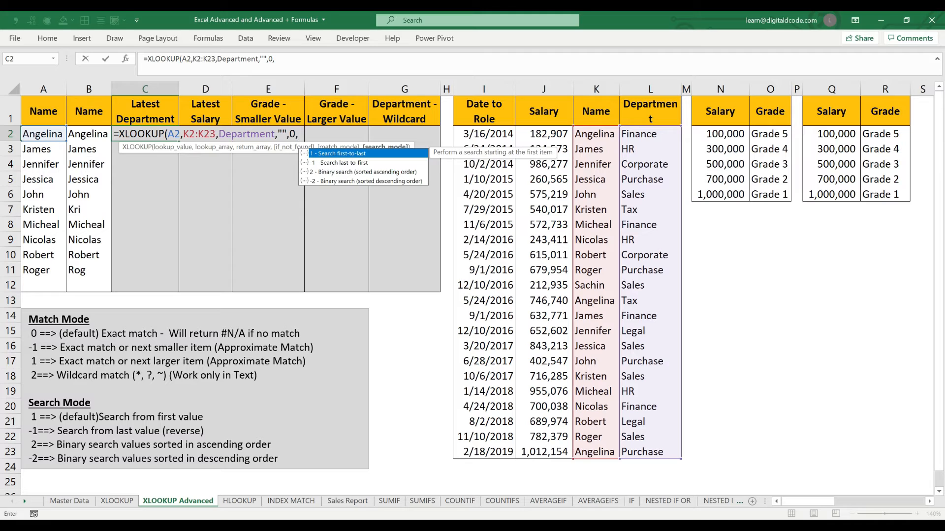
pyautogui.press('Down')
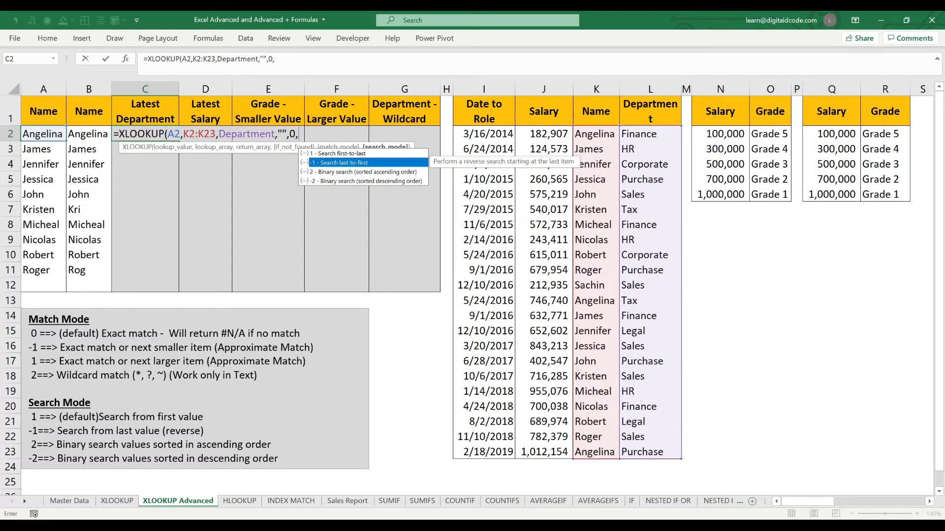
pyautogui.press('Tab')
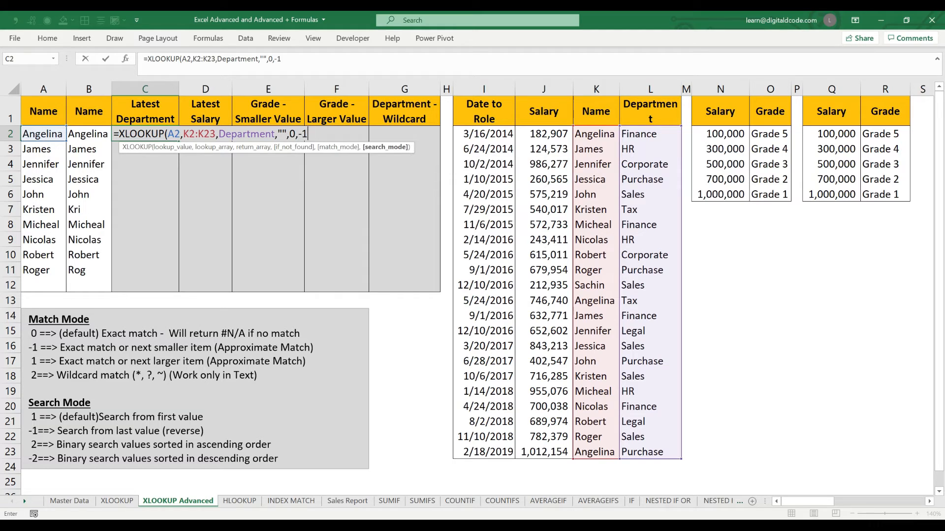
pyautogui.write(')')
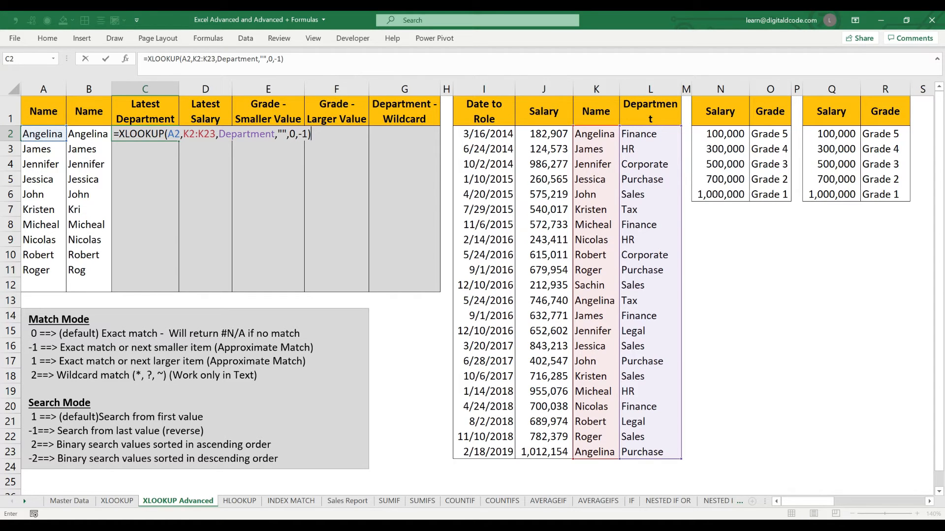
pyautogui.press('Return')
# Copy the C2 formula down the Latest Department column through C11
pyautogui.press('Up')
pyautogui.hotkey('ctrl', 'c')
pyautogui.press('Left')
pyautogui.hotkey('ctrl', 'Down')
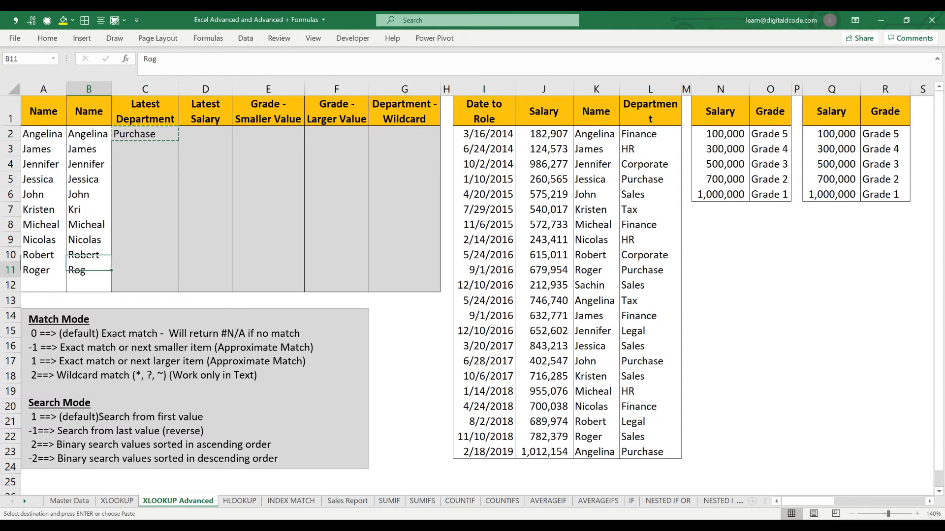
pyautogui.press('Right')
pyautogui.hotkey('ctrl', 'shift', 'Up')
pyautogui.hotkey('ctrl', 'v')
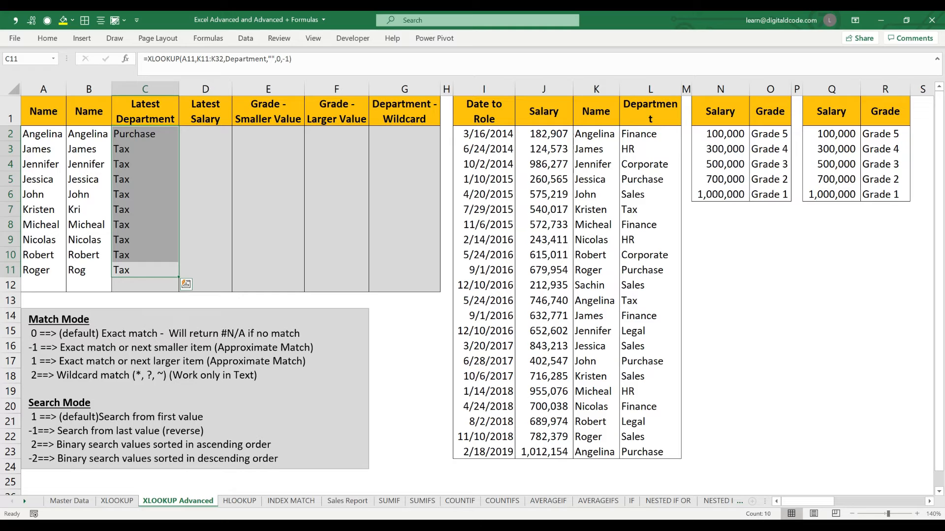
pyautogui.press('Escape')
# Examine the C2 formula's arguments, especially the unlocked lookup array reference K2:K23
pyautogui.press('Up')
pyautogui.press('Down')
pyautogui.hotkey('ctrl', 'Up')
pyautogui.press('Down')
pyautogui.press('F2')
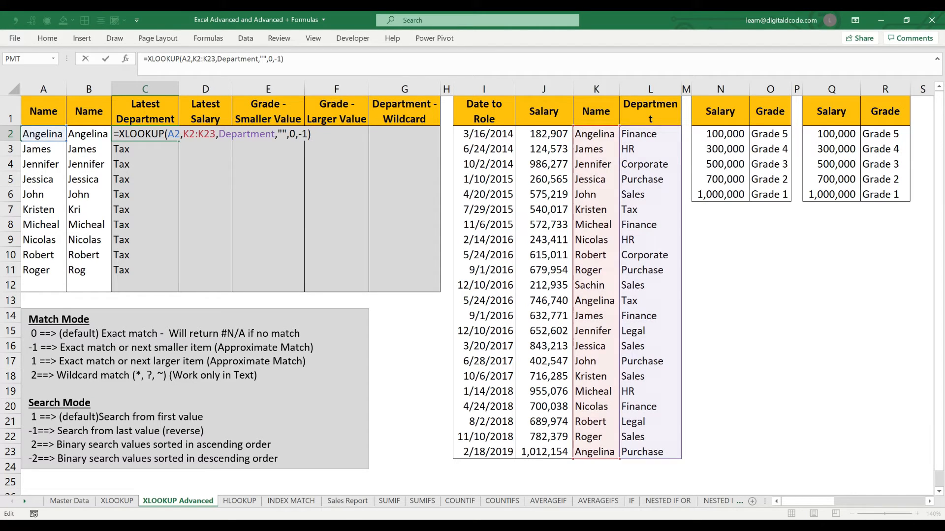
pyautogui.click(194, 59)
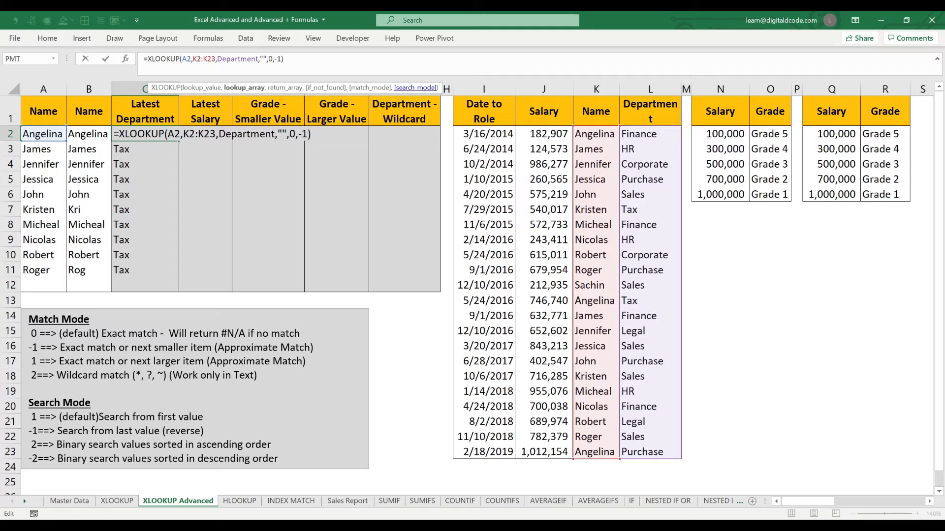
pyautogui.hotkey('shift', 'Right')
pyautogui.hotkey('shift', 'Right')
pyautogui.hotkey('shift', 'Right')
pyautogui.hotkey('shift', 'Right')
pyautogui.press('Escape')
pyautogui.press('F2')
pyautogui.press('Left')
pyautogui.press('Left')
pyautogui.press('Left')
pyautogui.press('Left')
pyautogui.press('Left')
pyautogui.press('Left')
pyautogui.press('Left')
pyautogui.press('Left')
pyautogui.press('Left')
pyautogui.press('Left')
pyautogui.press('Left')
pyautogui.press('Left')
pyautogui.press('Left')
pyautogui.press('Left')
pyautogui.press('Left')
pyautogui.press('Left')
pyautogui.press('Left')
pyautogui.press('Left')
pyautogui.press('Left')
pyautogui.press('Left')
pyautogui.press('Left')
pyautogui.press('Left')
pyautogui.press('Left')
pyautogui.press('Left')
pyautogui.press('Left')
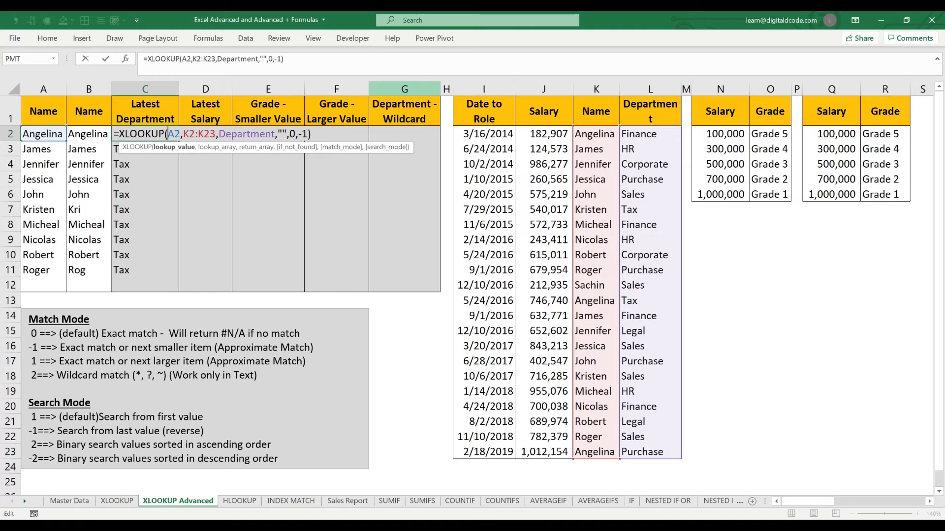
pyautogui.press('Right')
pyautogui.press('Right')
pyautogui.press('Right')
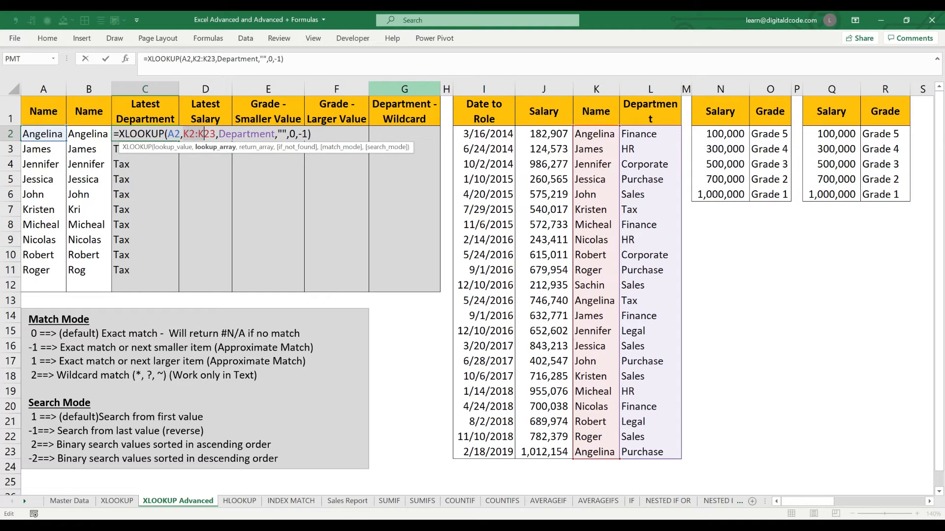
pyautogui.press('Escape')
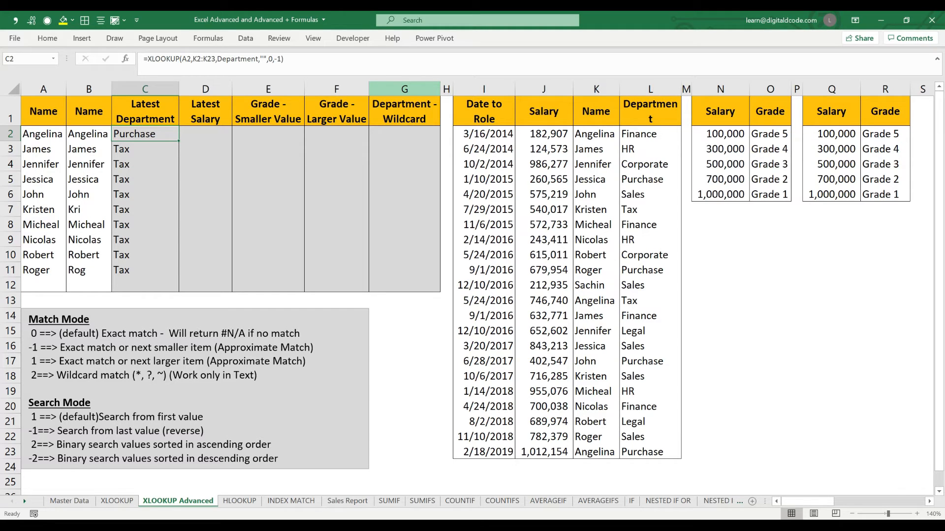
# Clear the Latest Department results and begin a new XLOOKUP in C2 with A2 as the lookup value
pyautogui.press('Delete')
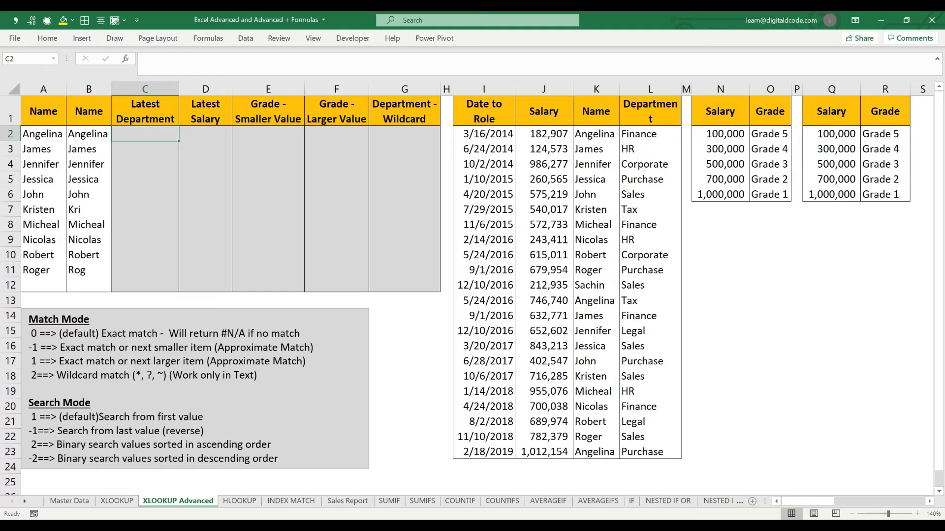
pyautogui.write('=')
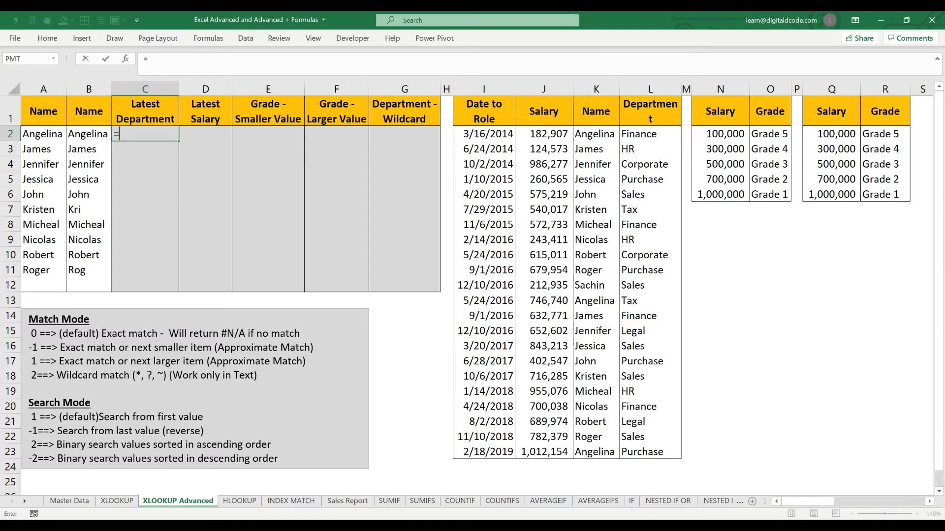
pyautogui.write('xl')
pyautogui.press('Tab')
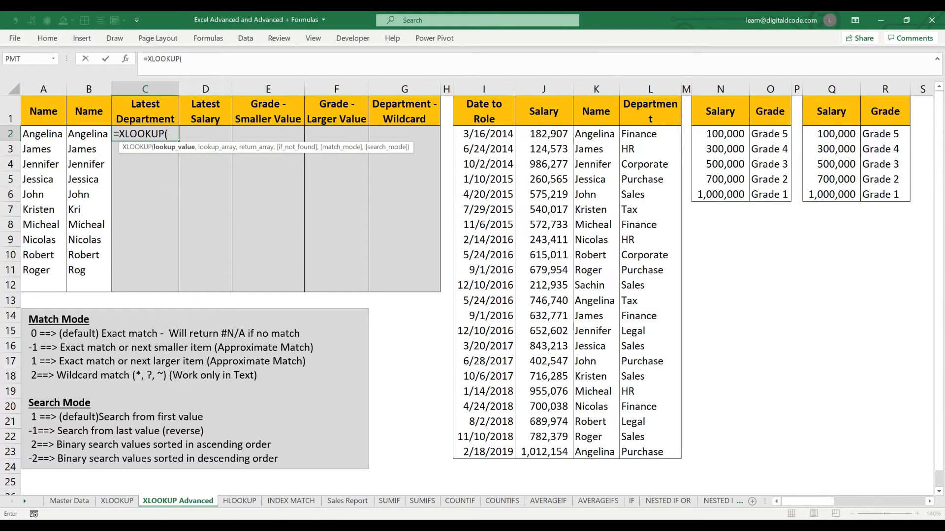
pyautogui.press('Left')
pyautogui.press('Left')
pyautogui.write(',')
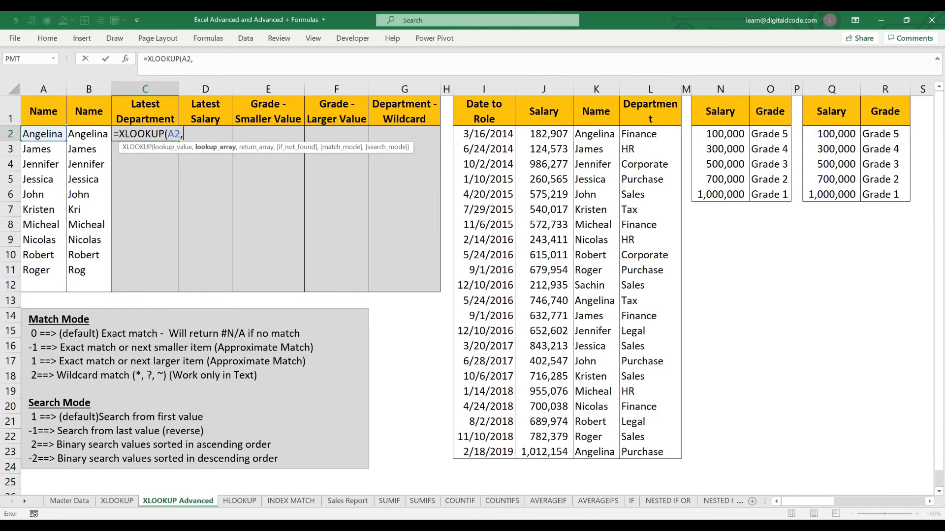
# Set the lookup array of the C2 formula to the Name range as the absolute reference $K$2:$K$23
pyautogui.press('Right')
pyautogui.press('Right')
pyautogui.press('Right')
pyautogui.press('Right')
pyautogui.press('Right')
pyautogui.press('Right')
pyautogui.press('Right')
pyautogui.press('Right')
pyautogui.press('Right')
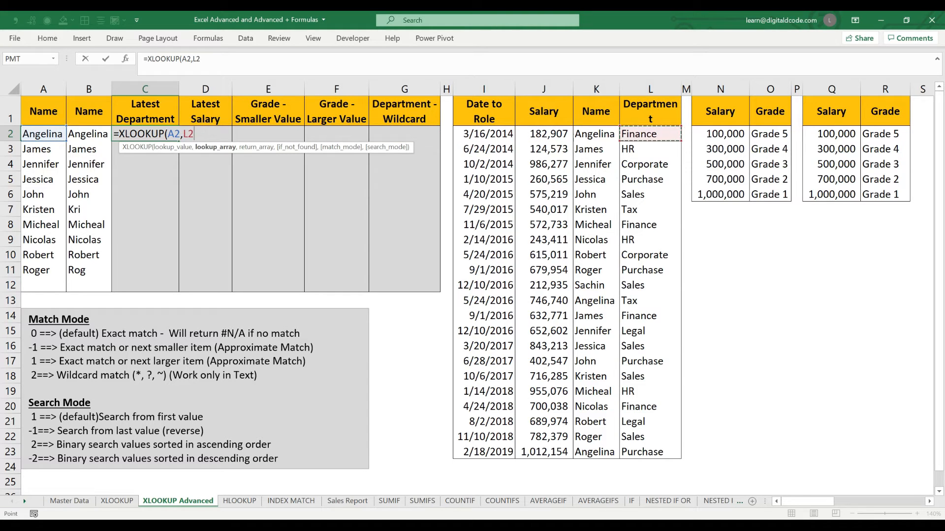
pyautogui.press('Left')
pyautogui.hotkey('ctrl', 'shift', 'Down')
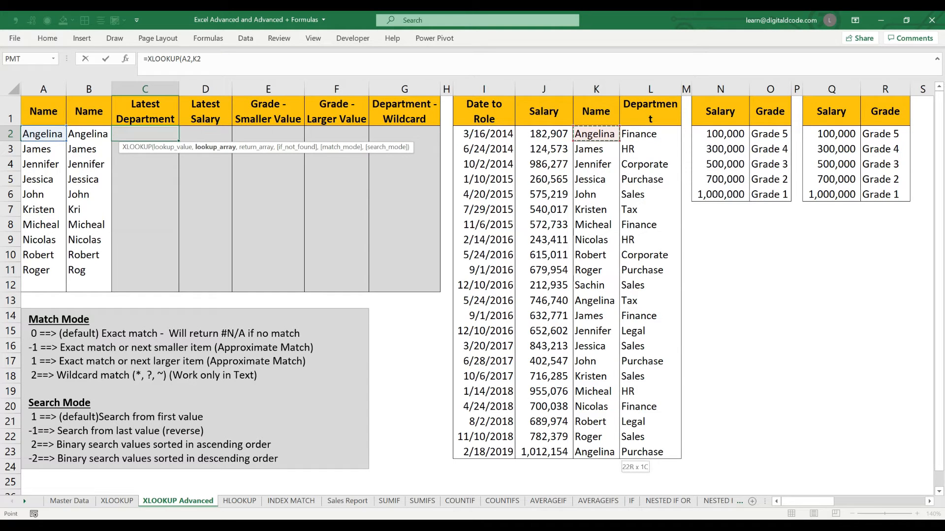
pyautogui.hotkey('ctrl', 'shift', 'Down')
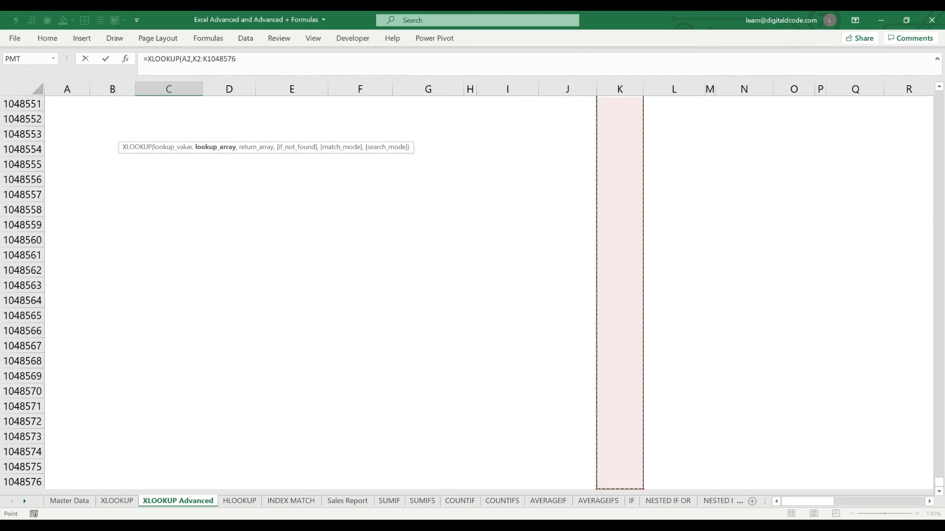
pyautogui.hotkey('ctrl', 'Up')
pyautogui.press('Down')
pyautogui.hotkey('ctrl', 'shift', 'Down')
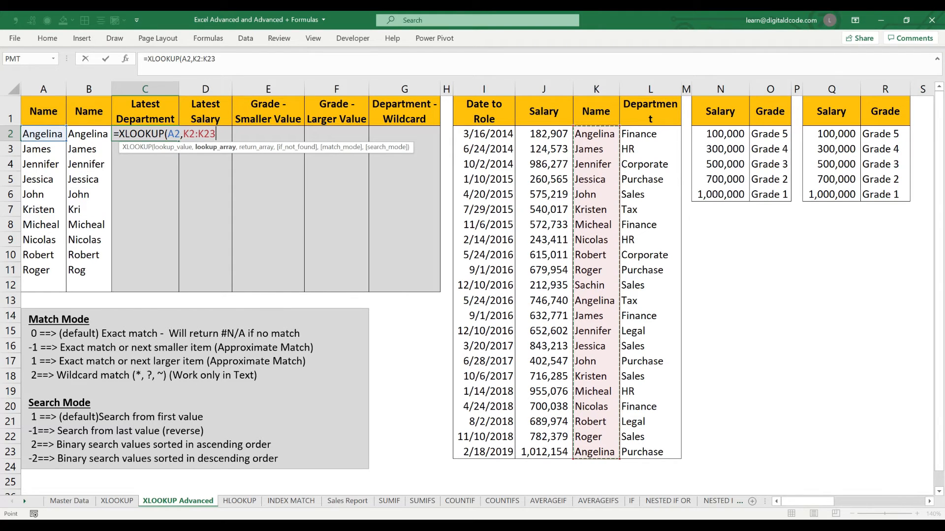
pyautogui.press('F4')
pyautogui.write(',')
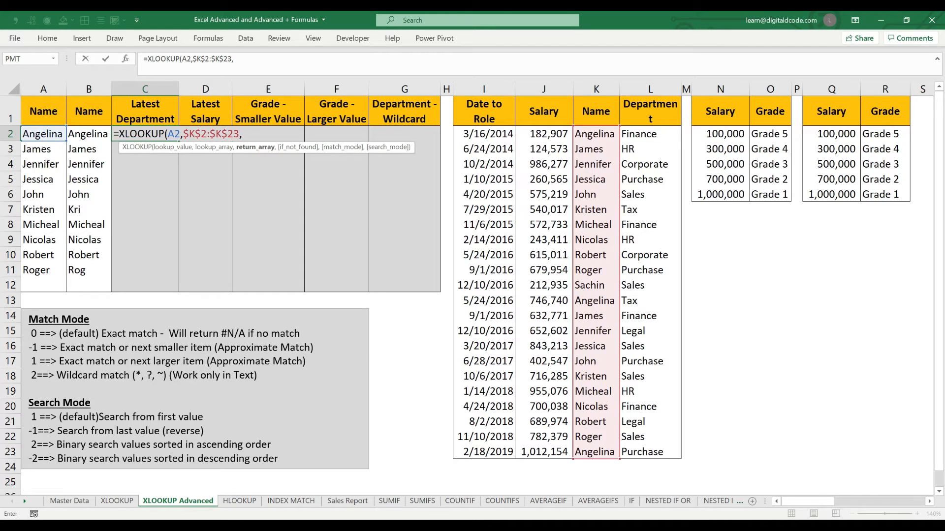
# Set the return array of the C2 formula to the Department range as the absolute reference $L$2:$L$23
pyautogui.press('Right')
pyautogui.press('Right')
pyautogui.press('Right')
pyautogui.press('Right')
pyautogui.press('Right')
pyautogui.press('Right')
pyautogui.press('Right')
pyautogui.press('Right')
pyautogui.press('Right')
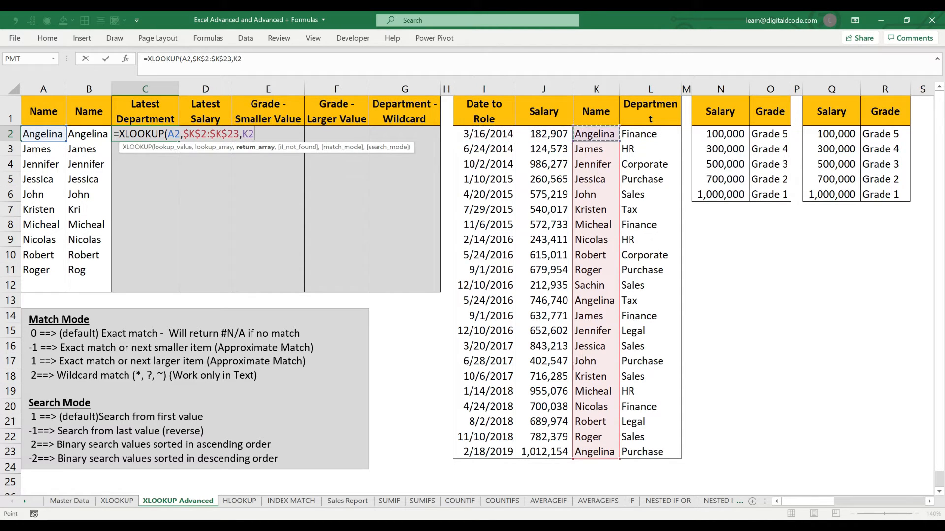
pyautogui.hotkey('ctrl', 'shift', 'Down')
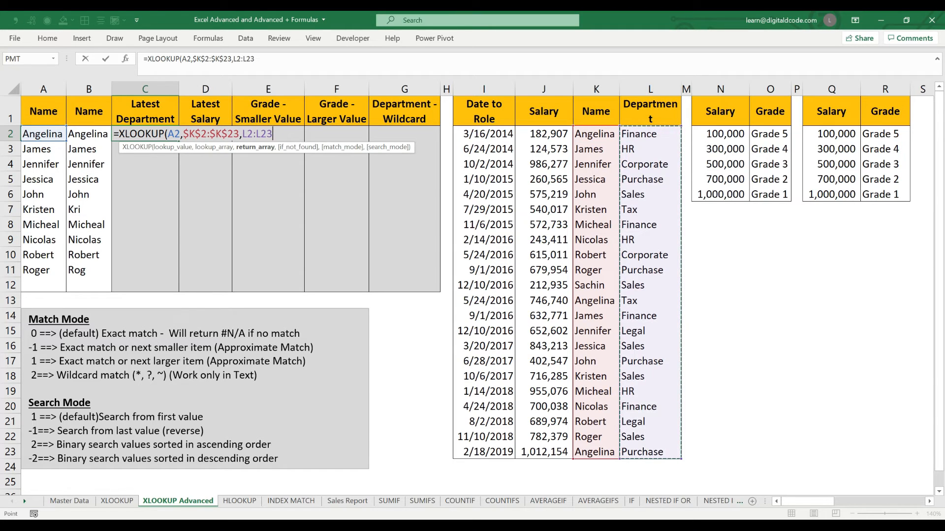
pyautogui.press('F4')
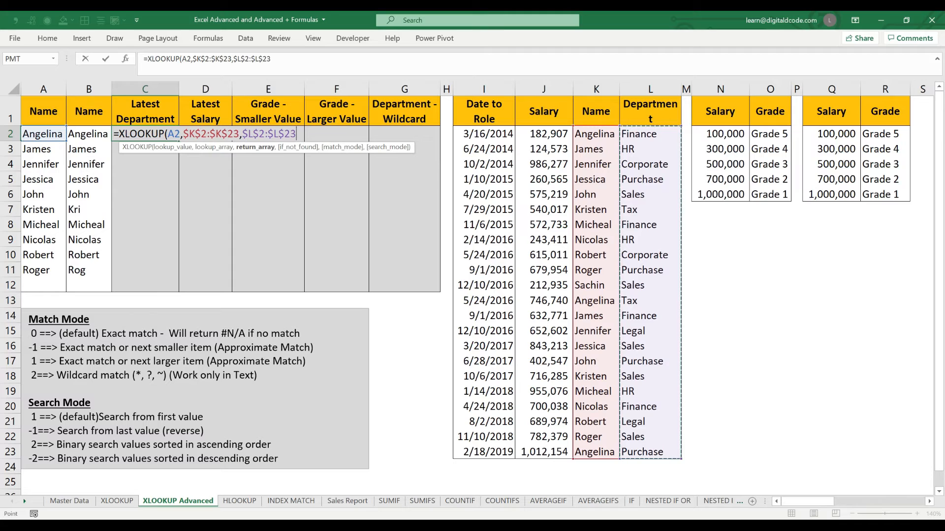
# Finish the C2 formula with "" for if_not_found, match mode 0 and search mode -1 (last-to-first)
pyautogui.write(',""')
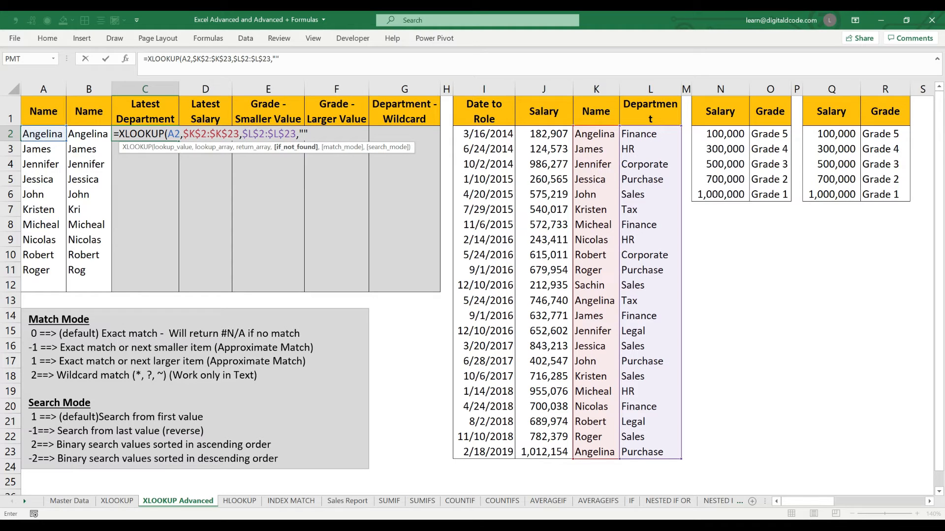
pyautogui.write(',')
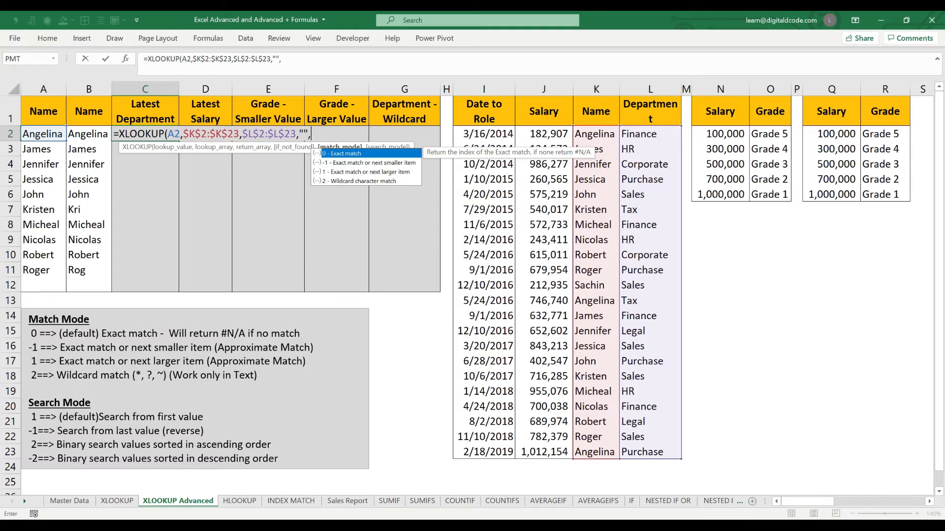
pyautogui.write('0,')
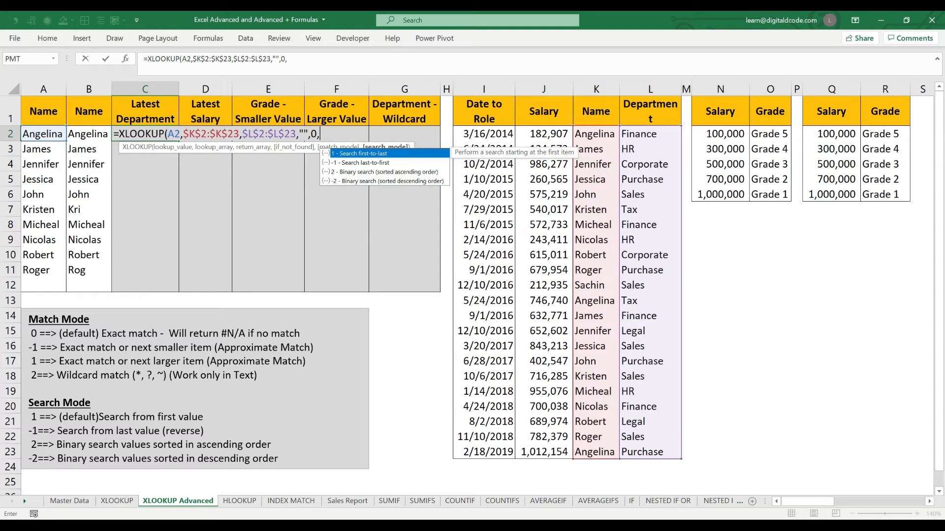
pyautogui.press('Down')
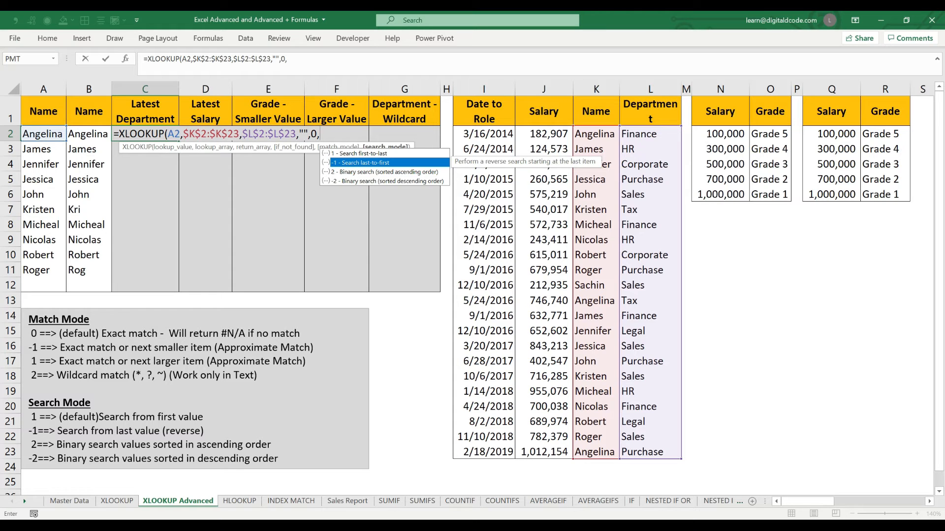
pyautogui.press('Tab')
pyautogui.write(')')
pyautogui.press('Return')
# Copy the C2 formula with locked ranges down the Latest Department column through C11
pyautogui.press('Up')
pyautogui.hotkey('ctrl', 'c')
pyautogui.hotkey('shift', 'Down')
pyautogui.hotkey('shift', 'Down')
pyautogui.hotkey('shift', 'Down')
pyautogui.hotkey('shift', 'Down')
pyautogui.hotkey('shift', 'Down')
pyautogui.hotkey('shift', 'Down')
pyautogui.hotkey('shift', 'Down')
pyautogui.hotkey('shift', 'Down')
pyautogui.hotkey('shift', 'Down')
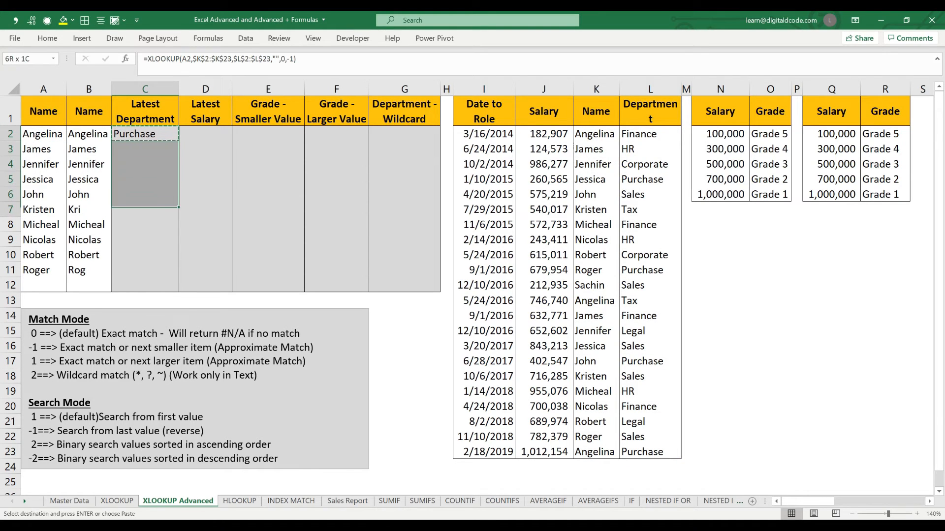
pyautogui.press('Return')
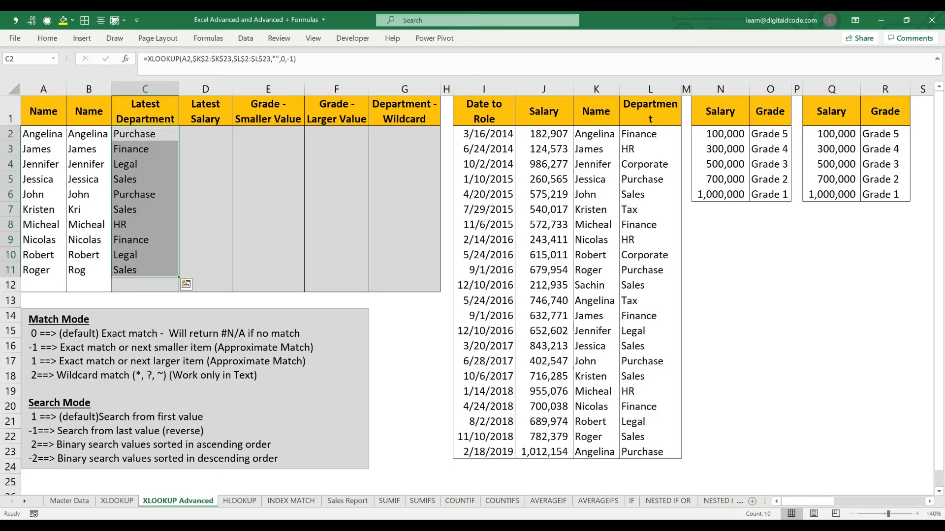
# Compare the Latest Department result in C2 with the same employee's most recent record in row 23 of the source table
pyautogui.press('Up')
pyautogui.press('Down')
pyautogui.press('Left')
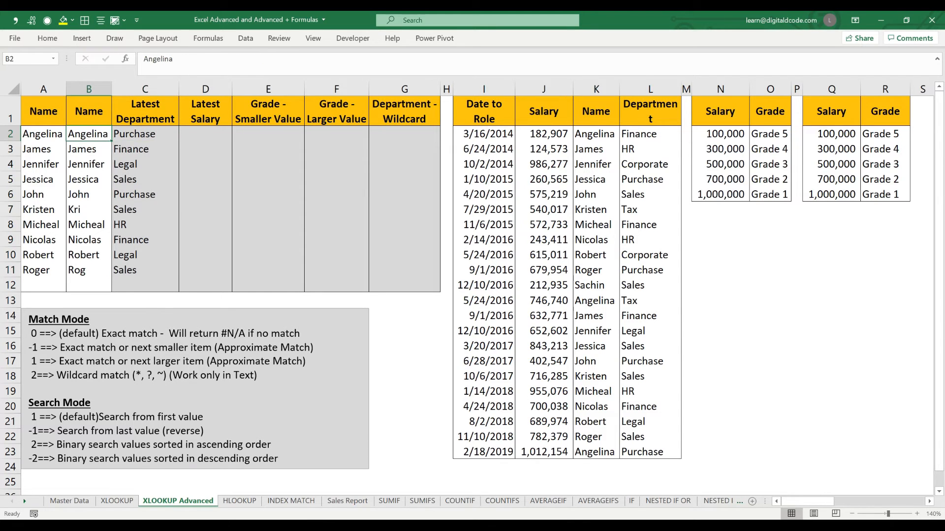
pyautogui.press('Right')
pyautogui.press('Right')
pyautogui.press('Right')
pyautogui.press('Right')
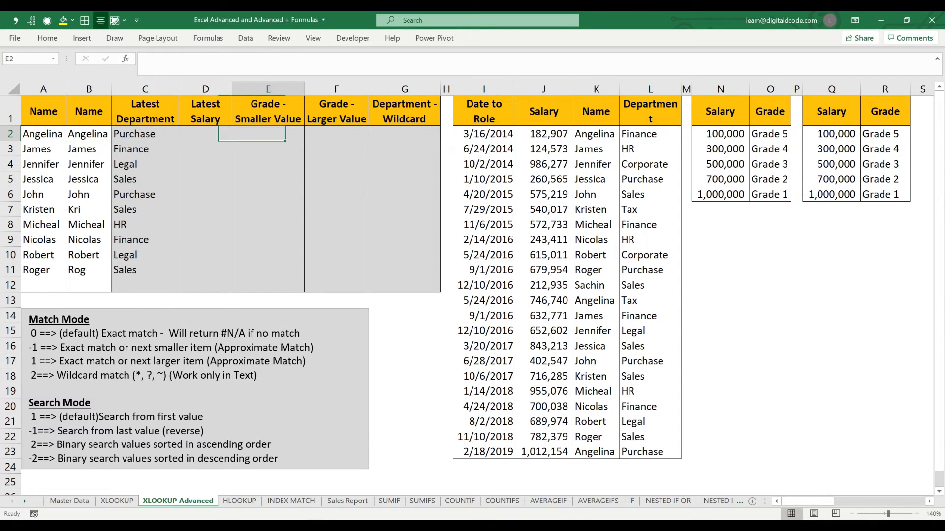
pyautogui.press('Right')
pyautogui.press('Right')
pyautogui.press('Right')
pyautogui.press('Right')
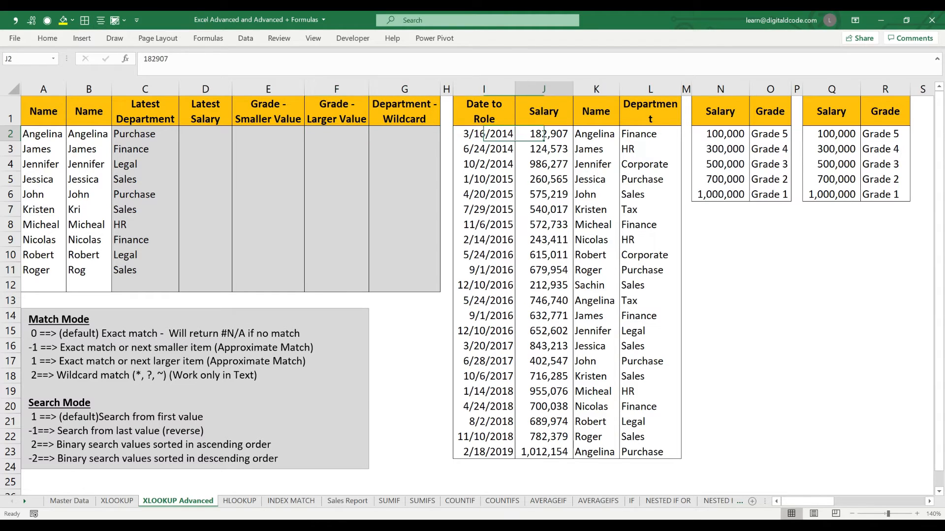
pyautogui.hotkey('ctrl', 'Down')
pyautogui.press('Right')
pyautogui.press('Right')
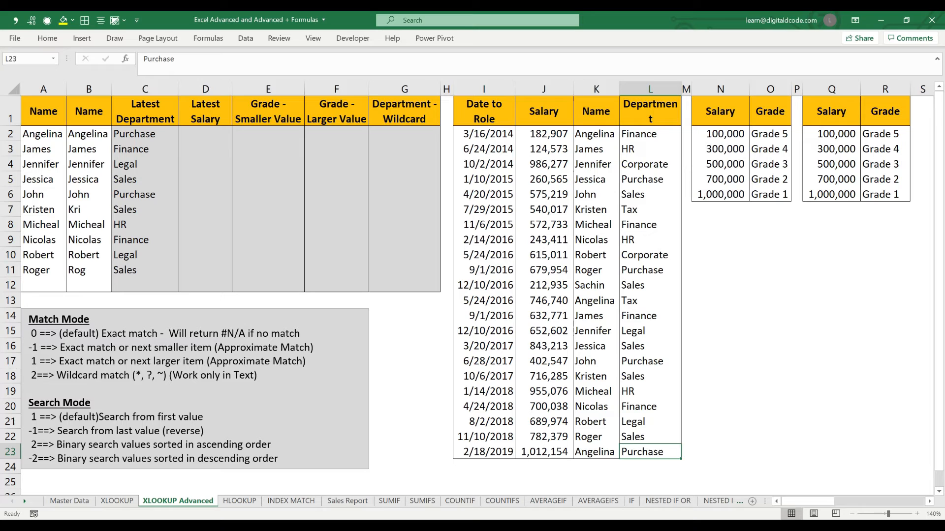
pyautogui.press('Left')
pyautogui.press('Left')
pyautogui.press('Left')
pyautogui.press('Left')
pyautogui.press('Up')
pyautogui.press('Up')
pyautogui.press('Up')
pyautogui.press('Up')
pyautogui.press('Up')
pyautogui.press('Up')
pyautogui.press('Up')
pyautogui.press('Up')
pyautogui.press('Up')
pyautogui.press('Up')
pyautogui.press('Up')
pyautogui.press('Up')
pyautogui.press('Up')
pyautogui.press('Up')
pyautogui.press('Up')
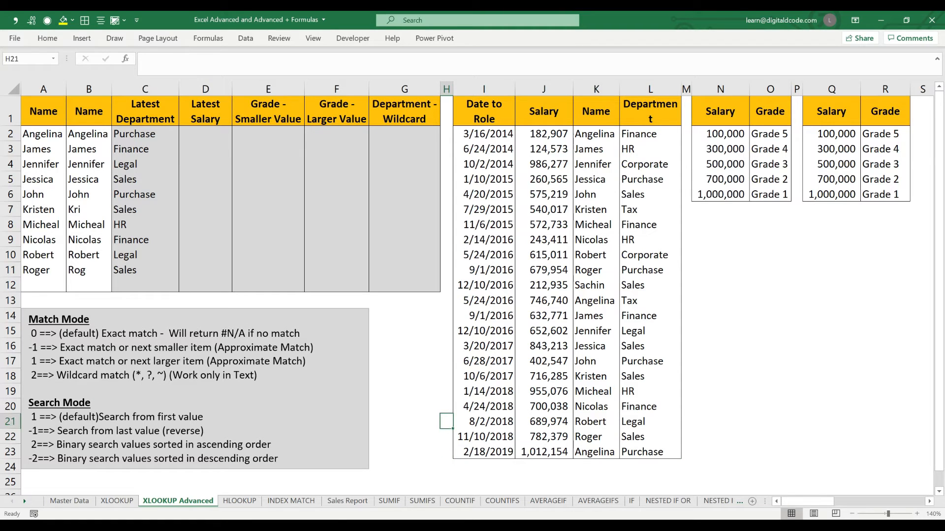
# Compare the Latest Department in row 5 with the same employee's source records in rows 5 and 16
pyautogui.press('Left')
pyautogui.press('Left')
pyautogui.press('Left')
pyautogui.press('Left')
pyautogui.press('Left')
pyautogui.press('Up')
pyautogui.press('Up')
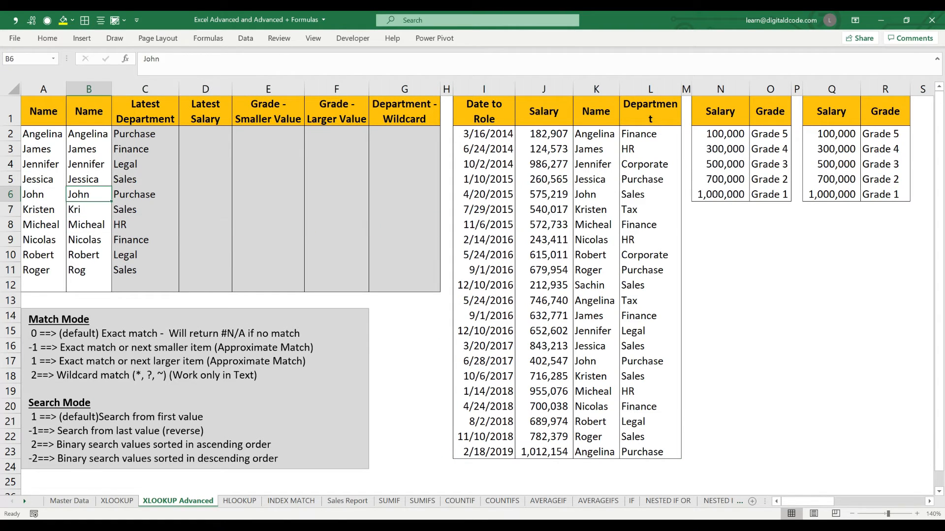
pyautogui.press('Up')
pyautogui.press('Left')
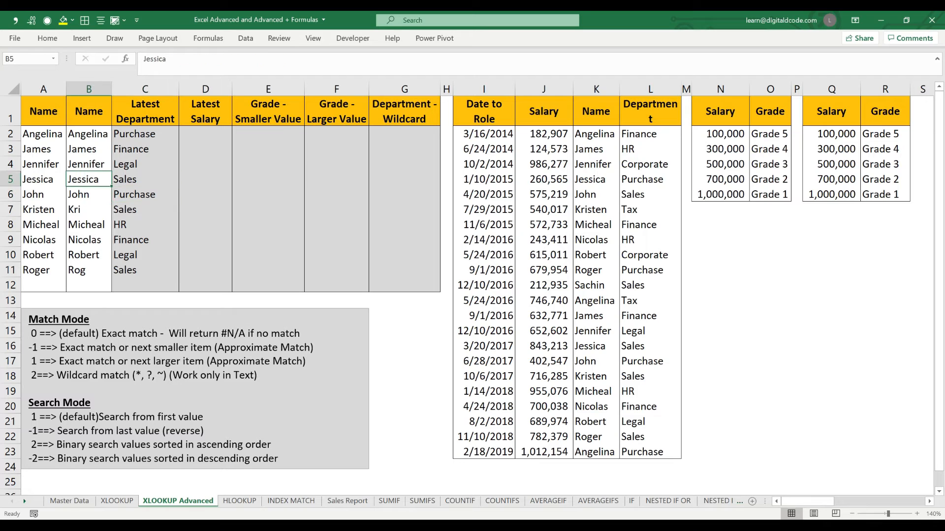
pyautogui.press('Right')
pyautogui.press('Right')
pyautogui.press('Right')
pyautogui.press('Right')
pyautogui.press('Right')
pyautogui.press('Right')
pyautogui.press('Right')
pyautogui.press('Right')
pyautogui.press('Right')
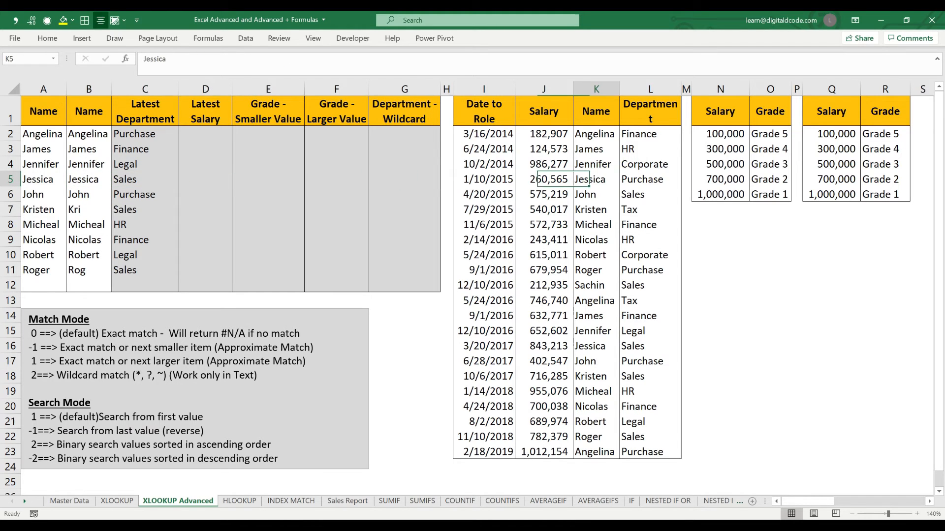
pyautogui.press('Down')
pyautogui.hotkey('ctrl', 'Down')
pyautogui.press('Up')
pyautogui.press('Up')
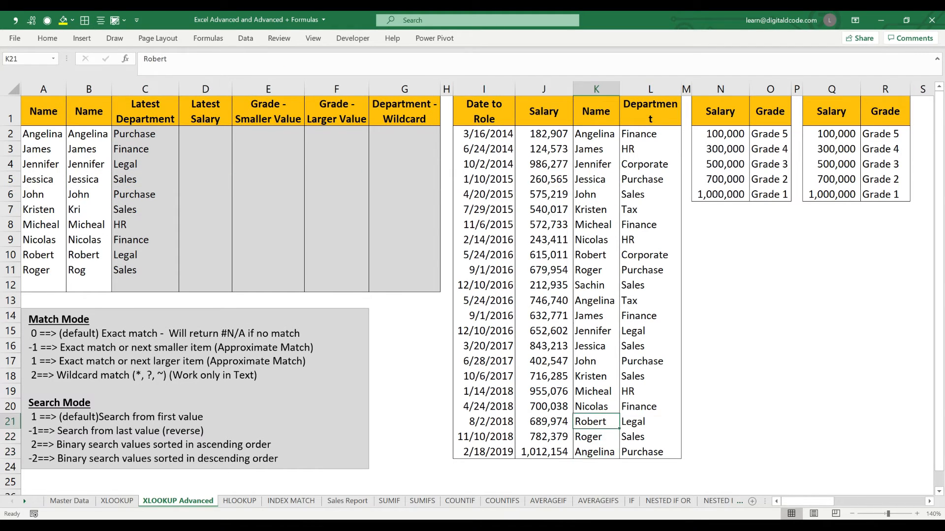
pyautogui.press('Up')
pyautogui.press('Up')
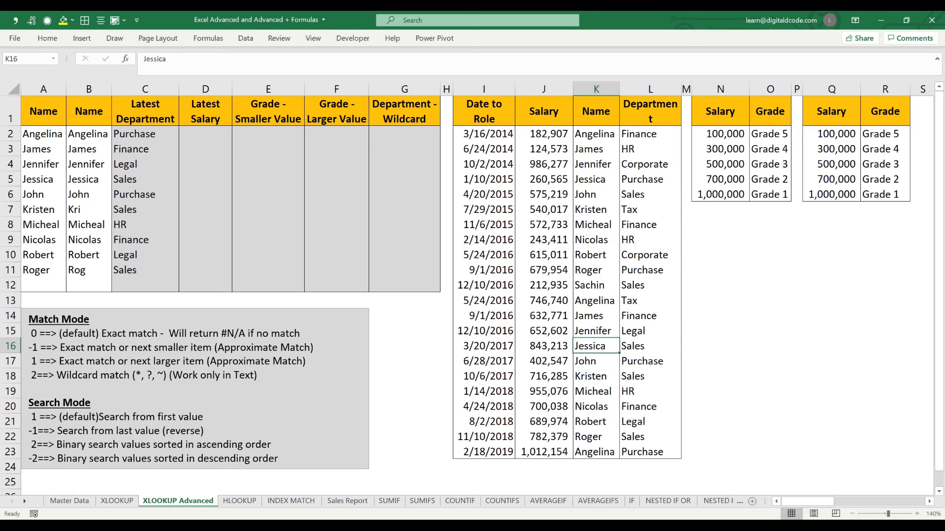
pyautogui.press('Right')
pyautogui.press('Left')
# Scan the source table's Name column above and below row 16 for other records of the row 5 employee
pyautogui.press('Up')
pyautogui.press('Up')
pyautogui.press('Up')
pyautogui.press('Up')
pyautogui.press('Up')
pyautogui.press('Up')
pyautogui.press('Up')
pyautogui.press('Up')
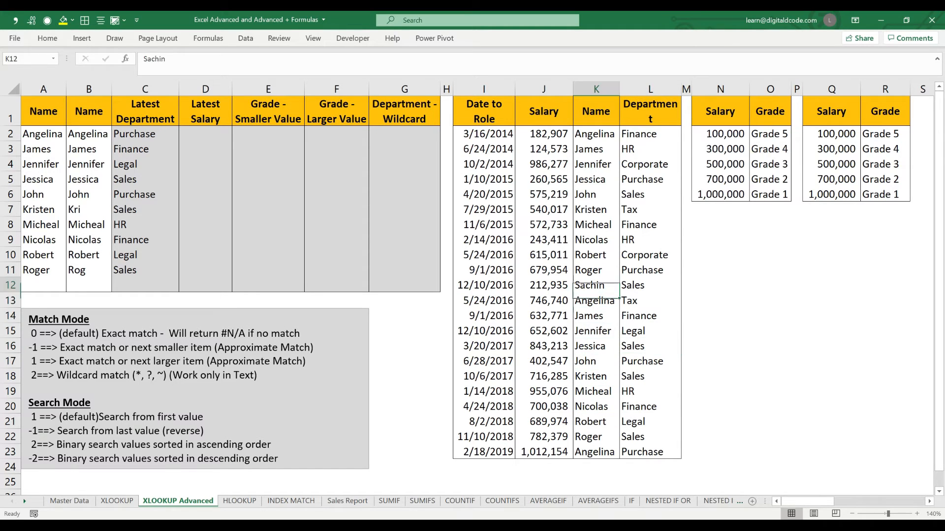
pyautogui.press('Up')
pyautogui.press('Up')
pyautogui.press('Up')
pyautogui.press('Up')
pyautogui.press('Down')
pyautogui.press('Down')
pyautogui.press('Down')
pyautogui.press('Down')
pyautogui.press('Down')
pyautogui.press('Down')
pyautogui.press('Down')
pyautogui.press('Down')
pyautogui.press('Down')
pyautogui.press('Down')
pyautogui.press('Down')
pyautogui.press('Down')
pyautogui.press('Down')
pyautogui.press('Down')
pyautogui.press('Up')
pyautogui.press('Up')
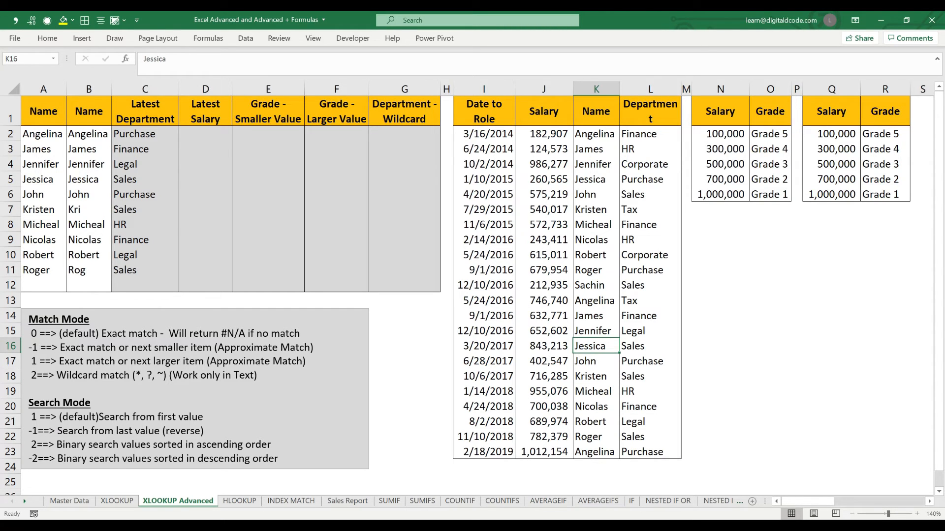
# Start an XLOOKUP formula in Latest Salary cell D2 with A2 as the lookup value
pyautogui.hotkey('ctrl', 'Home')
pyautogui.press('Right')
pyautogui.press('Right')
pyautogui.press('Right')
pyautogui.press('Down')
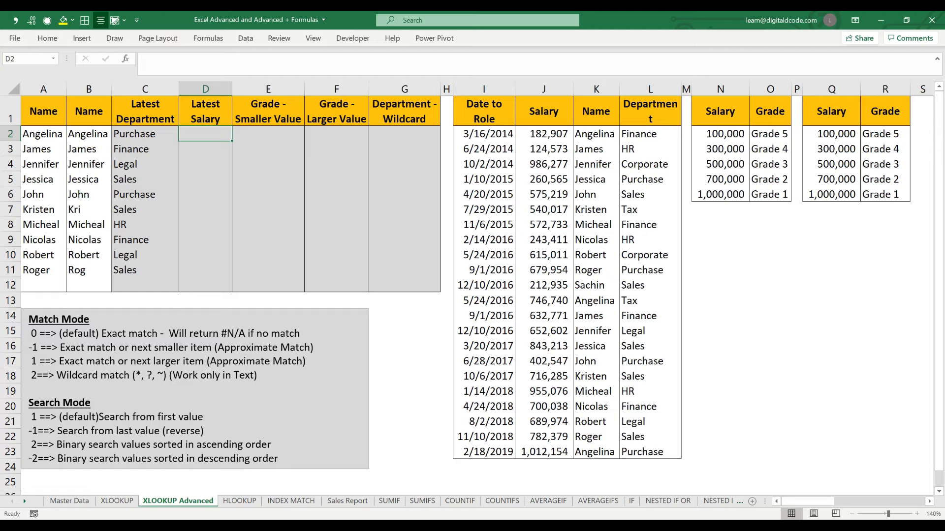
pyautogui.write('=xl')
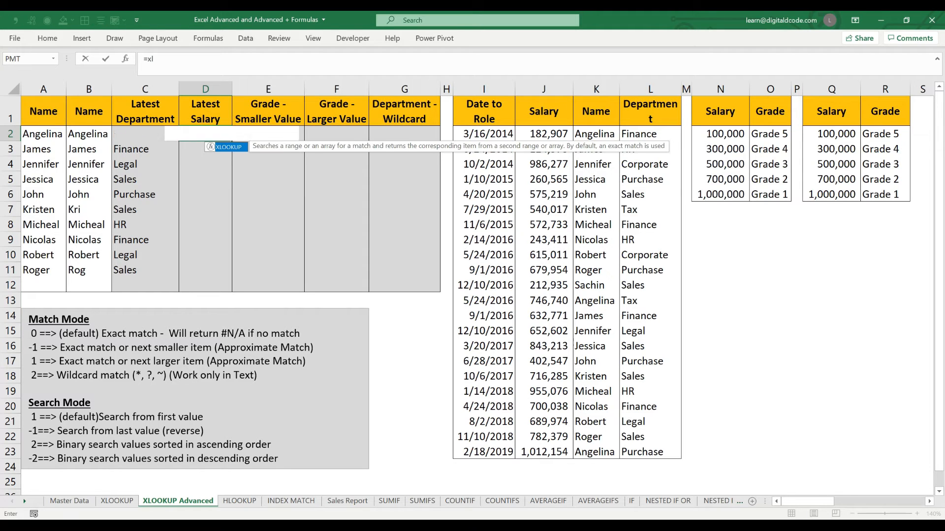
pyautogui.press('Tab')
pyautogui.press('Left')
pyautogui.press('Left')
pyautogui.press('Left')
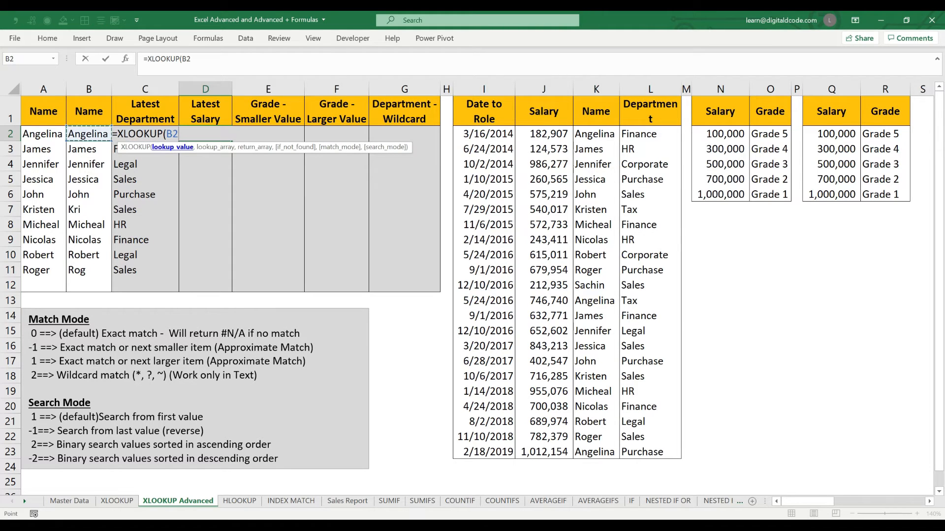
# Set the lookup array of the D2 formula to the source Name range as the absolute reference $K$2:$K$23
pyautogui.write(',')
pyautogui.press('Right')
pyautogui.press('Right')
pyautogui.press('Right')
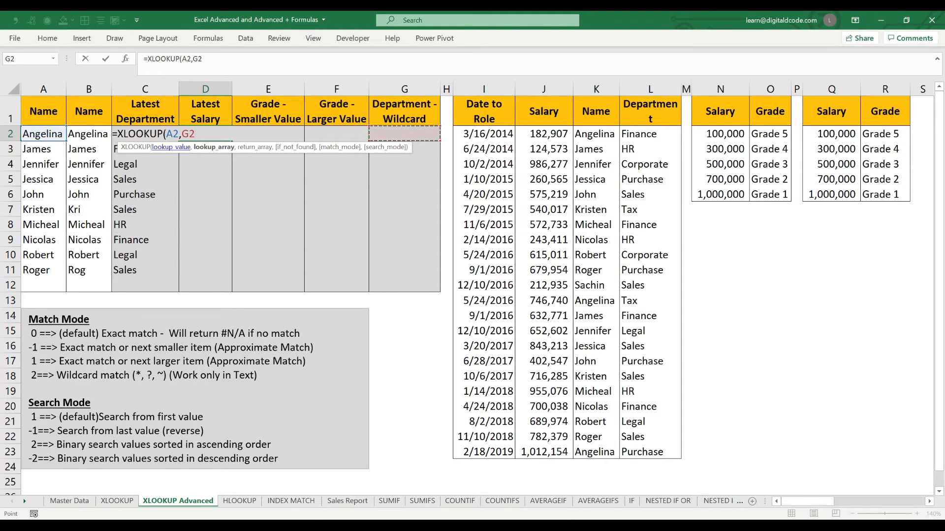
pyautogui.press('Right')
pyautogui.press('Right')
pyautogui.press('Right')
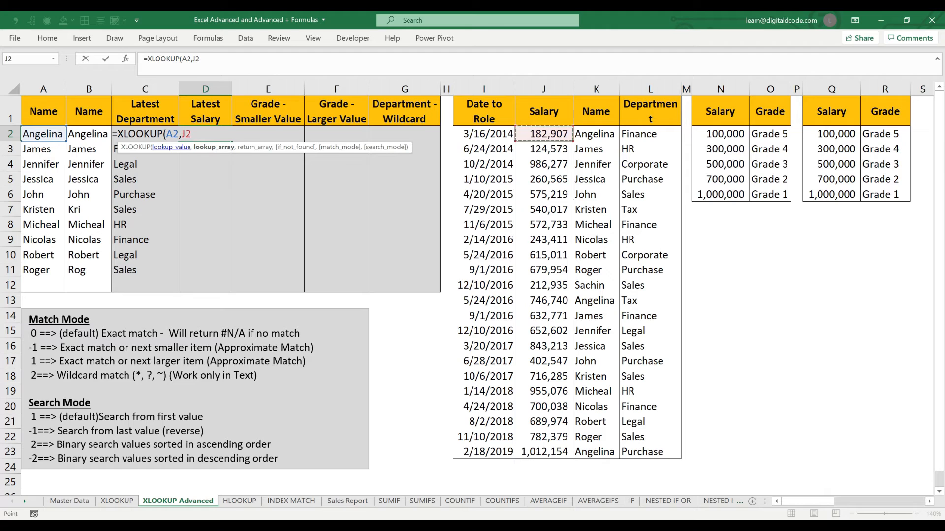
pyautogui.press('Right')
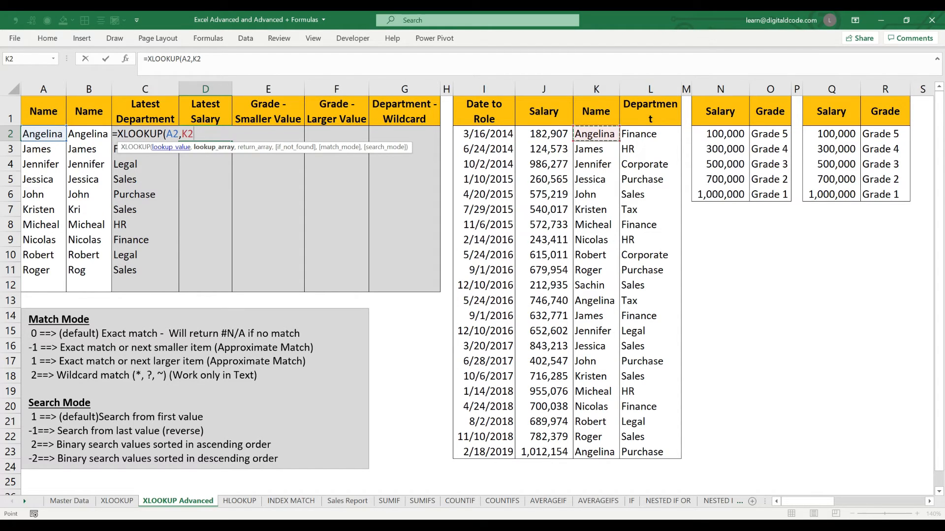
pyautogui.hotkey('ctrl', 'shift', 'Down')
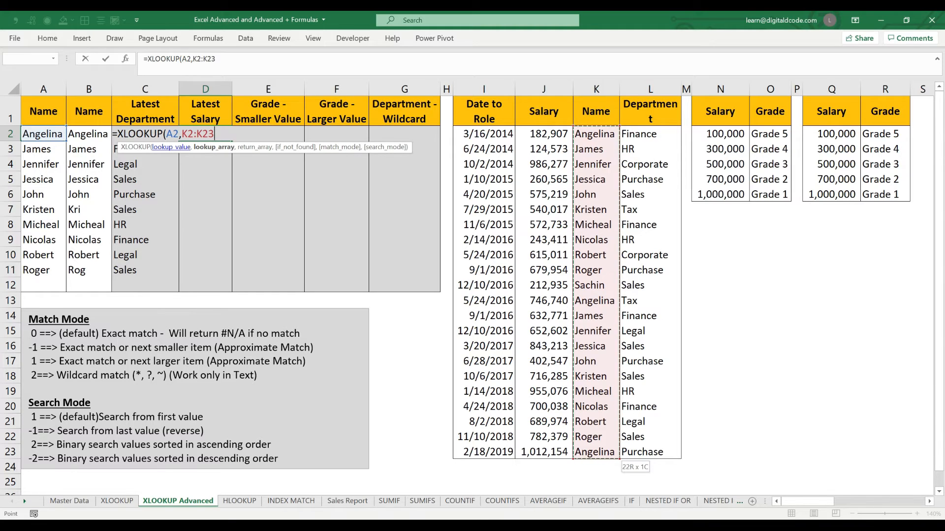
pyautogui.press('F4')
pyautogui.write(',')
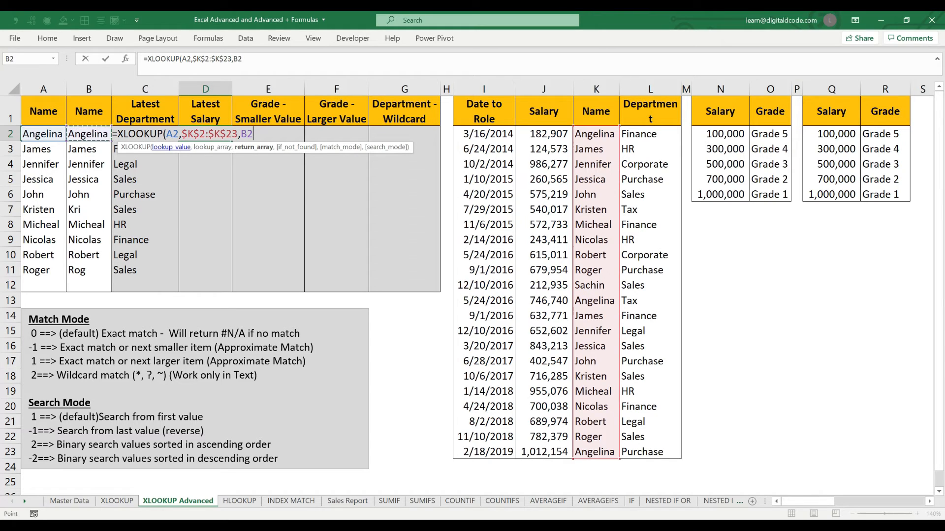
# Set the return array of the D2 formula to the source Salary range as the absolute reference $J$2:$J$23
pyautogui.press('Right')
pyautogui.press('Right')
pyautogui.press('Right')
pyautogui.press('Right')
pyautogui.press('Right')
pyautogui.press('Right')
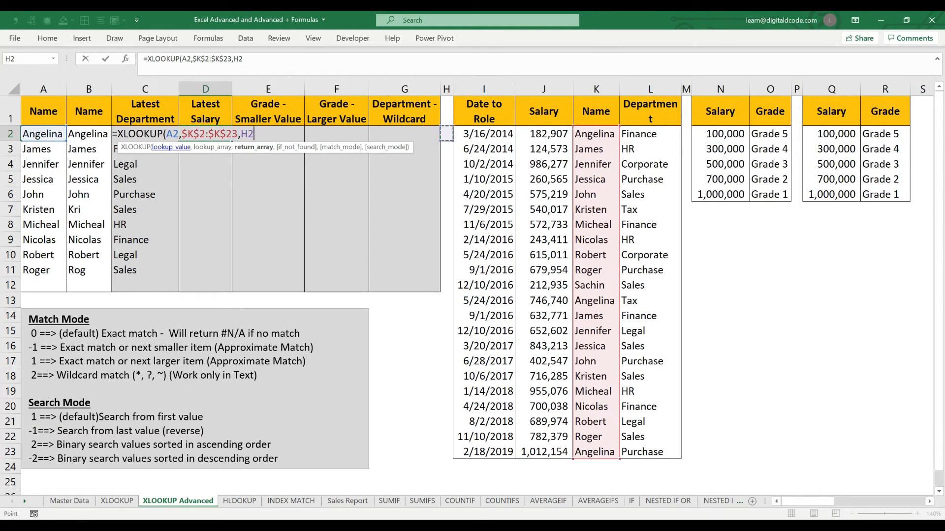
pyautogui.hotkey('ctrl', 'shift', 'Down')
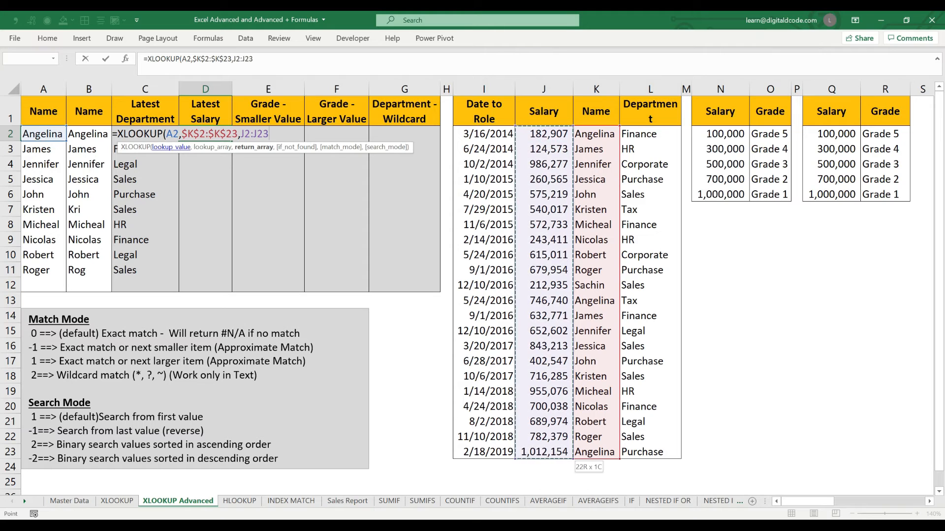
pyautogui.press('F4')
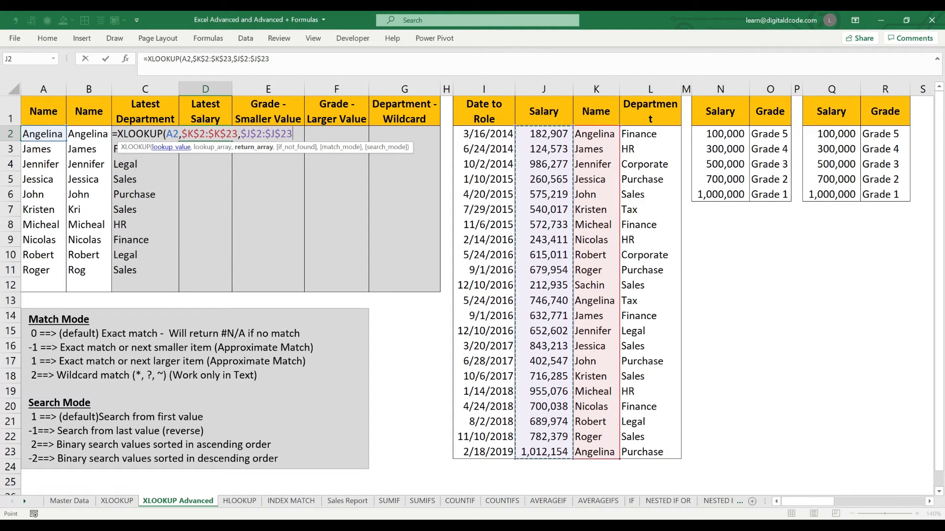
pyautogui.write(',')
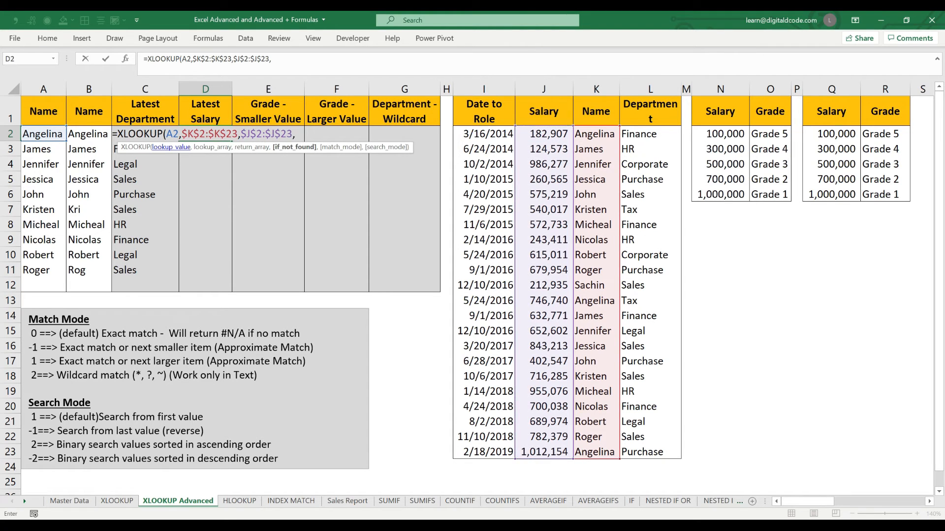
# Complete the D2 formula with "" for if_not_found, match mode 0 and search mode -1 (last-to-first)
pyautogui.write('""')
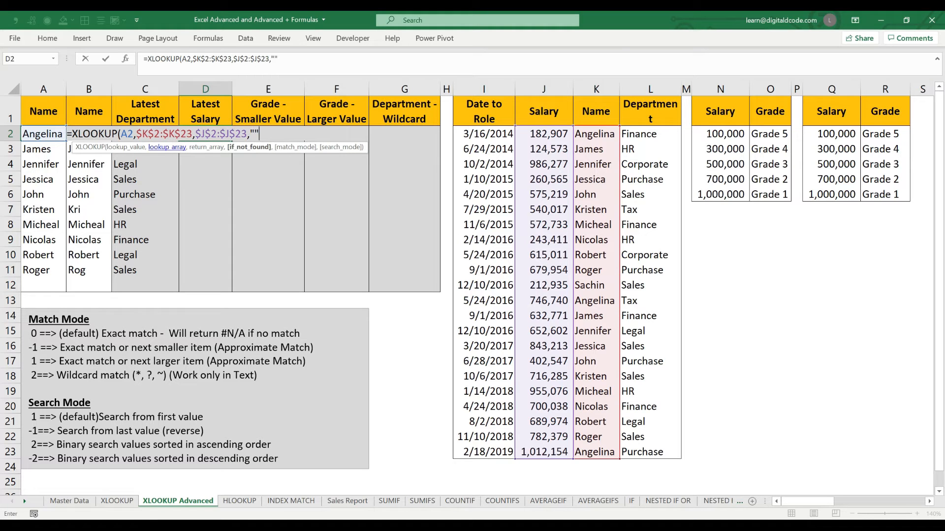
pyautogui.write(',')
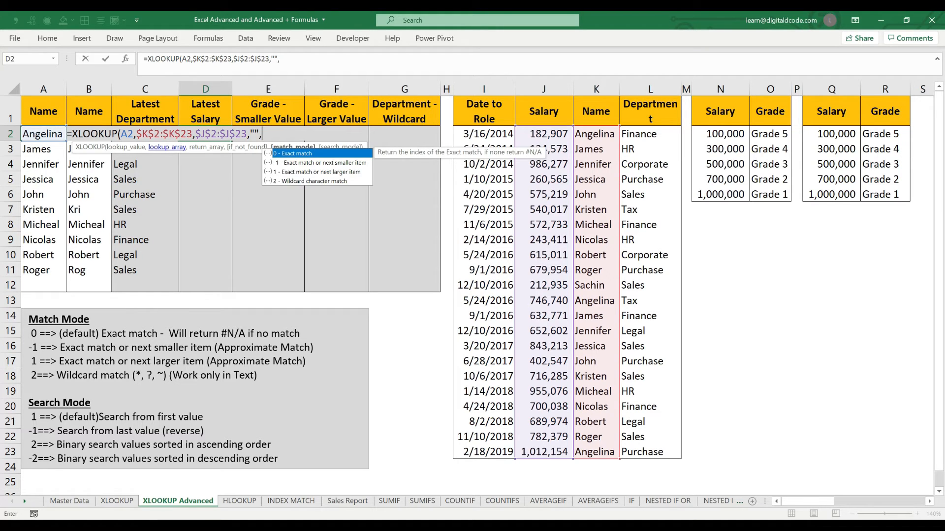
pyautogui.write('0,')
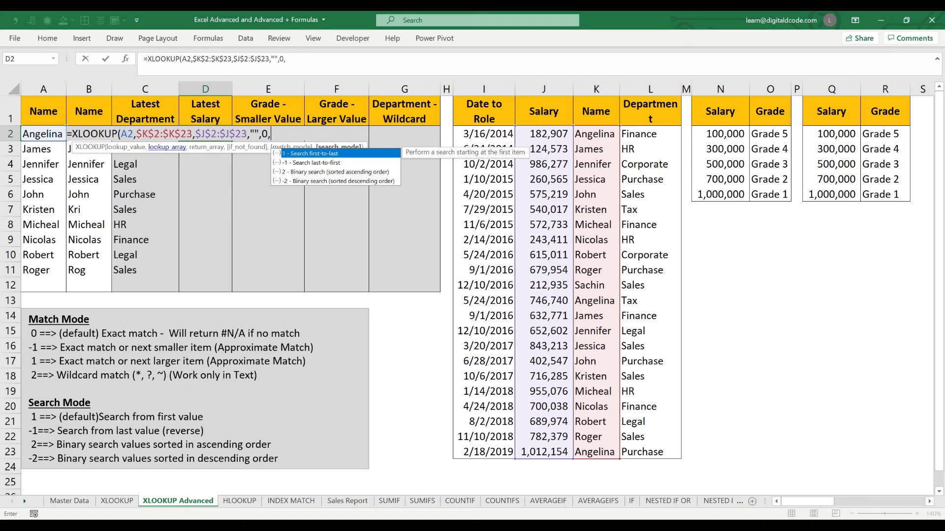
pyautogui.press('Down')
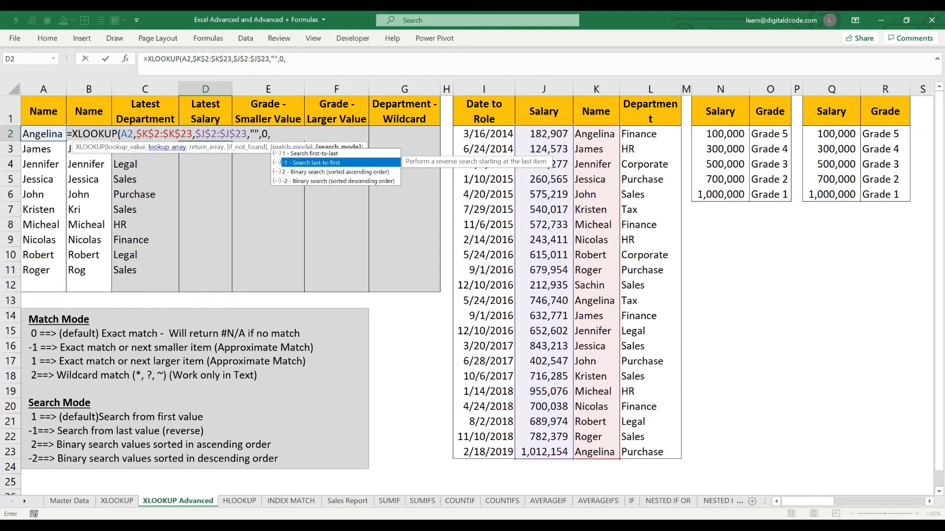
pyautogui.press('Tab')
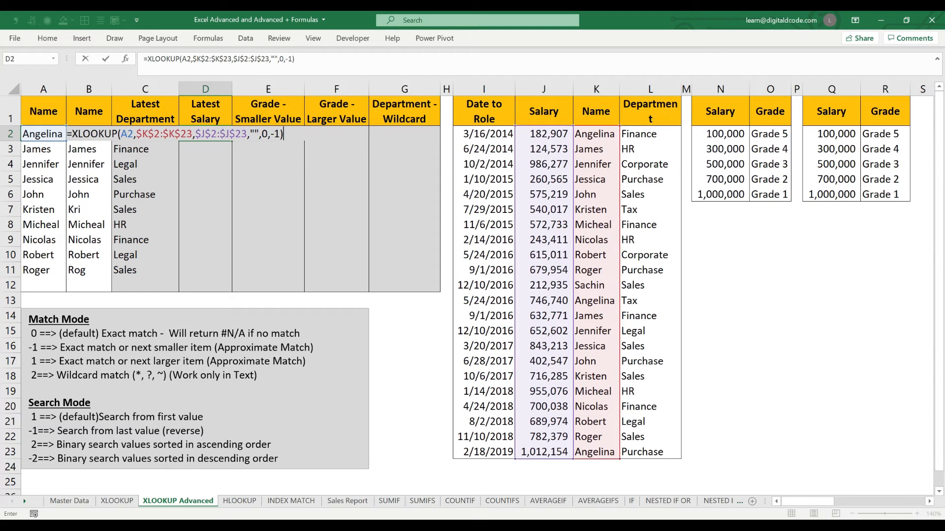
pyautogui.press('Return')
# AutoFit the width of the Latest Salary column to the result in D2
pyautogui.press('Up')
pyautogui.hotkey('alt', 'h')
pyautogui.press('o')
pyautogui.press('i')
# Copy the D2 formula down the Latest Salary column through D11
pyautogui.hotkey('ctrl', 'c')
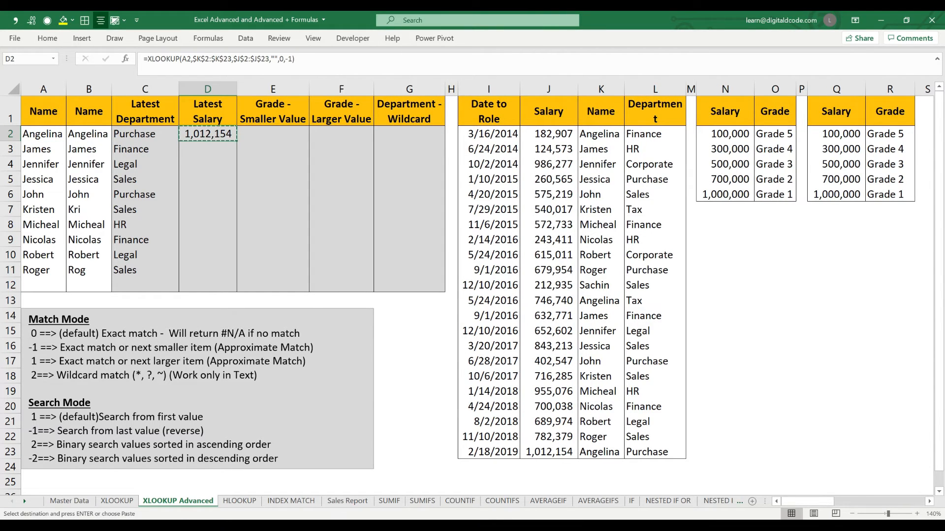
pyautogui.hotkey('shift', 'Down')
pyautogui.hotkey('shift', 'Down')
pyautogui.hotkey('shift', 'Down')
pyautogui.hotkey('shift', 'Down')
pyautogui.hotkey('shift', 'Down')
pyautogui.hotkey('shift', 'Down')
pyautogui.hotkey('shift', 'Down')
pyautogui.hotkey('shift', 'Down')
pyautogui.hotkey('shift', 'Down')
pyautogui.hotkey('shift', 'Down')
pyautogui.hotkey('shift', 'Up')
pyautogui.hotkey('ctrl', 'v')
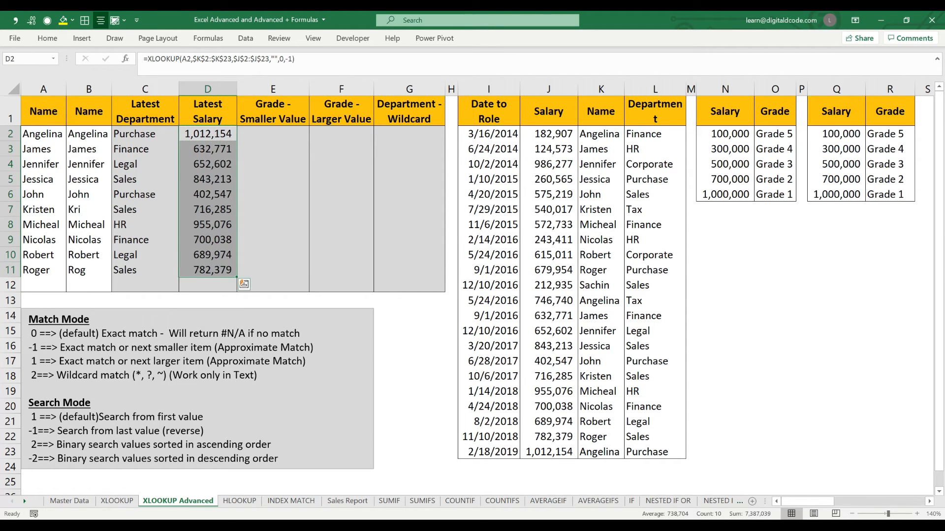
# Review the copied Latest Salary formulas and results cell by cell from D2 to D11
pyautogui.press('Down')
pyautogui.press('Down')
pyautogui.press('Down')
pyautogui.press('Down')
pyautogui.press('Down')
pyautogui.press('Down')
pyautogui.press('Down')
pyautogui.press('Down')
pyautogui.press('Down')
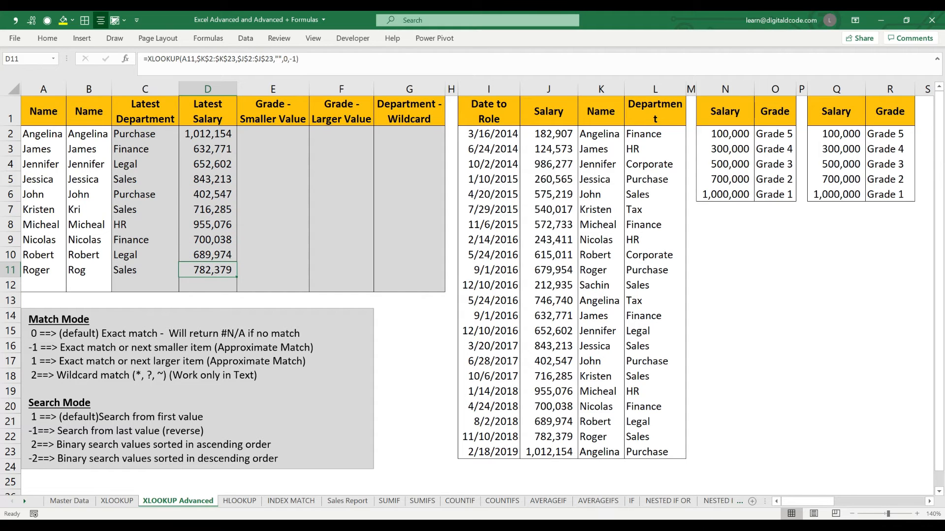
pyautogui.press('Up')
pyautogui.press('Up')
pyautogui.press('Up')
pyautogui.press('Up')
pyautogui.press('Up')
pyautogui.press('Up')
pyautogui.press('Up')
pyautogui.press('Up')
pyautogui.press('Up')
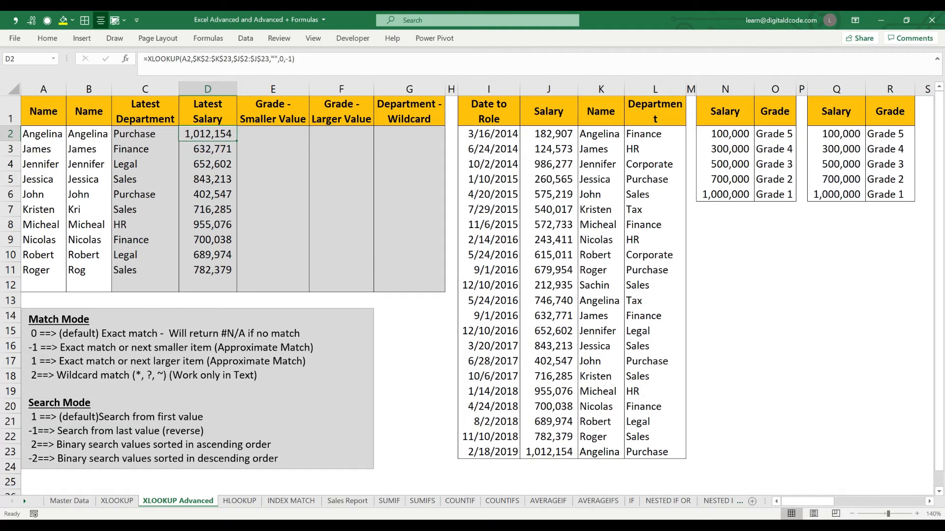
# Read the Match Mode notes on options 0, -1 and 1 before filling the grade columns
pyautogui.press('Right')
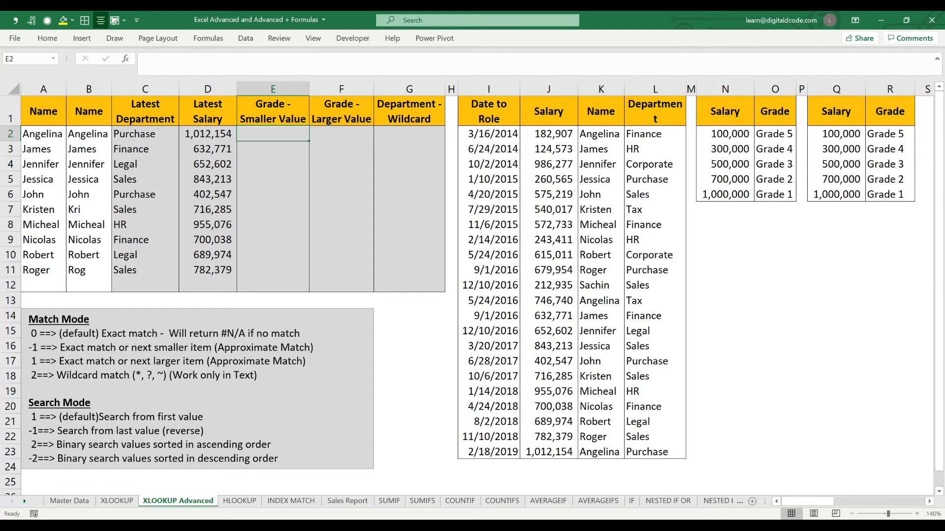
pyautogui.moveTo(303, 335); pyautogui.dragTo(28, 335)
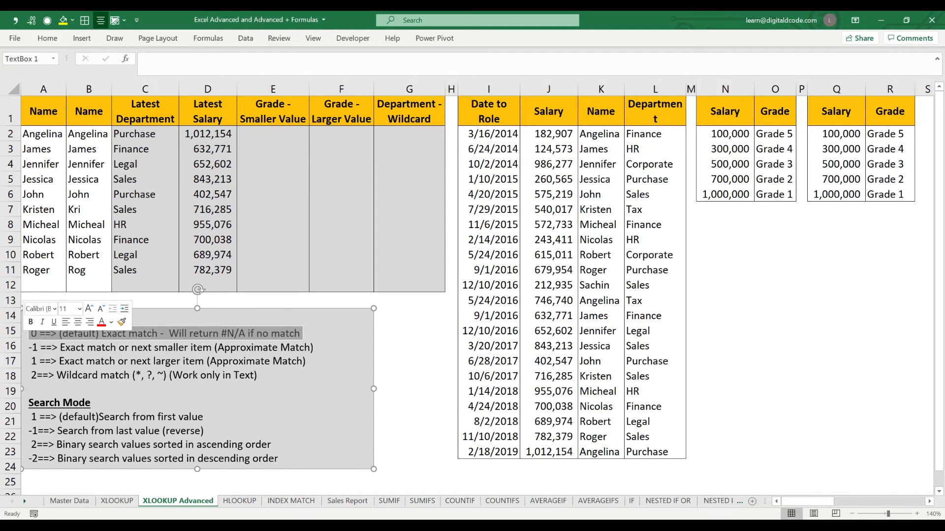
pyautogui.moveTo(314, 347); pyautogui.dragTo(32, 347)
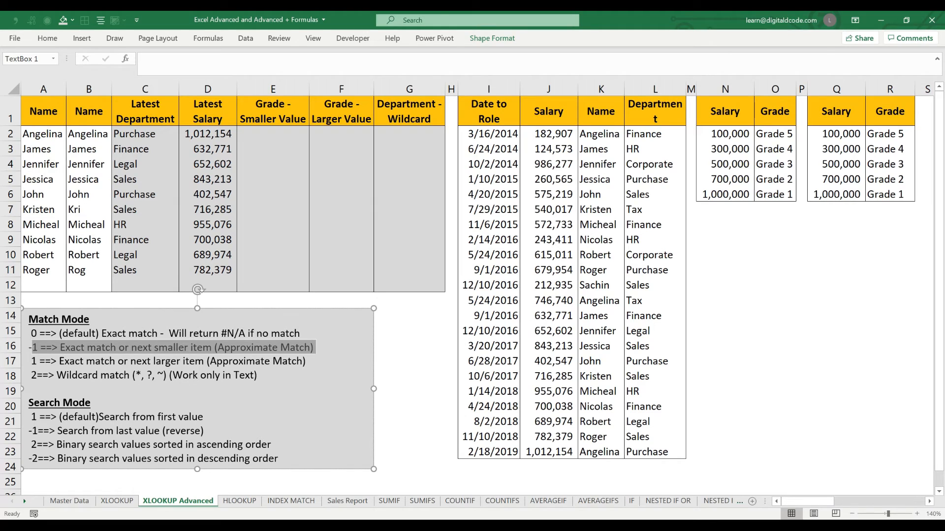
pyautogui.moveTo(308, 361); pyautogui.dragTo(119, 347)
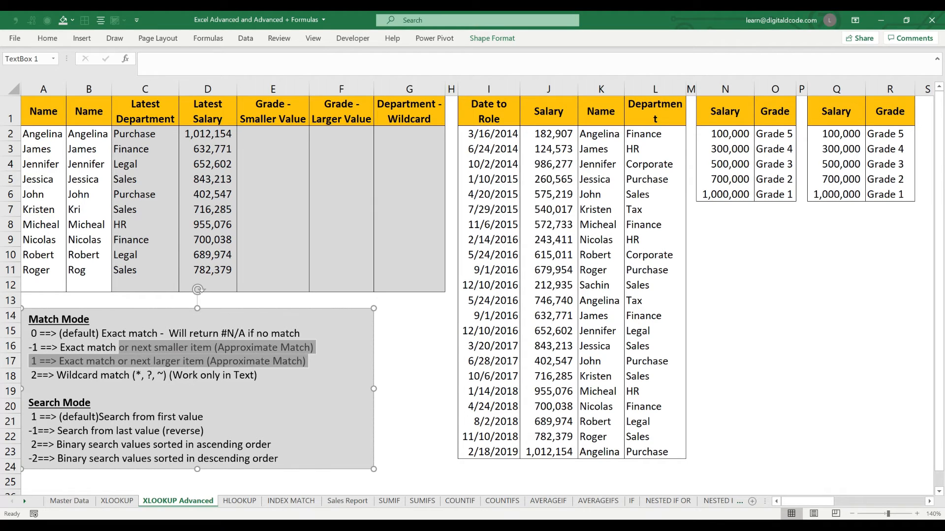
# Start an XLOOKUP formula in E2 with D2 as the lookup value and $N$2:$N$6 as the absolute lookup array
pyautogui.click(273, 134)
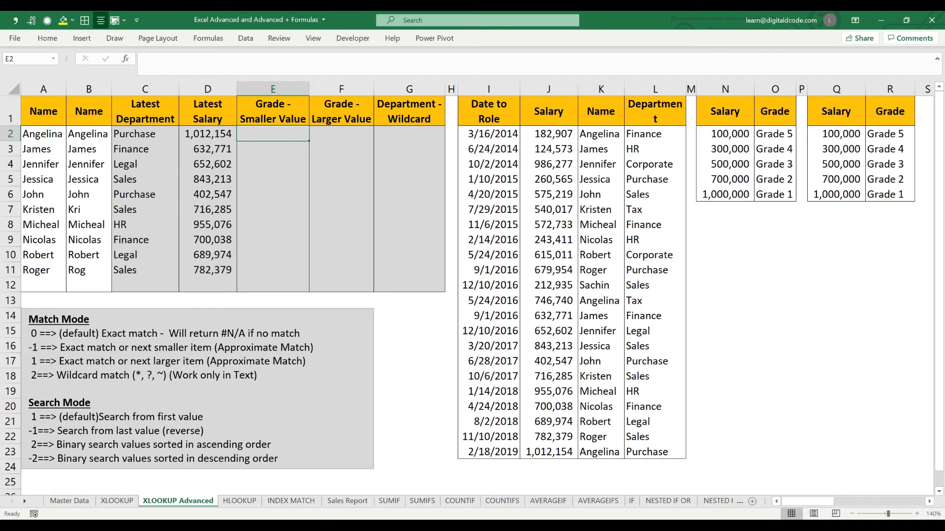
pyautogui.write('=xl')
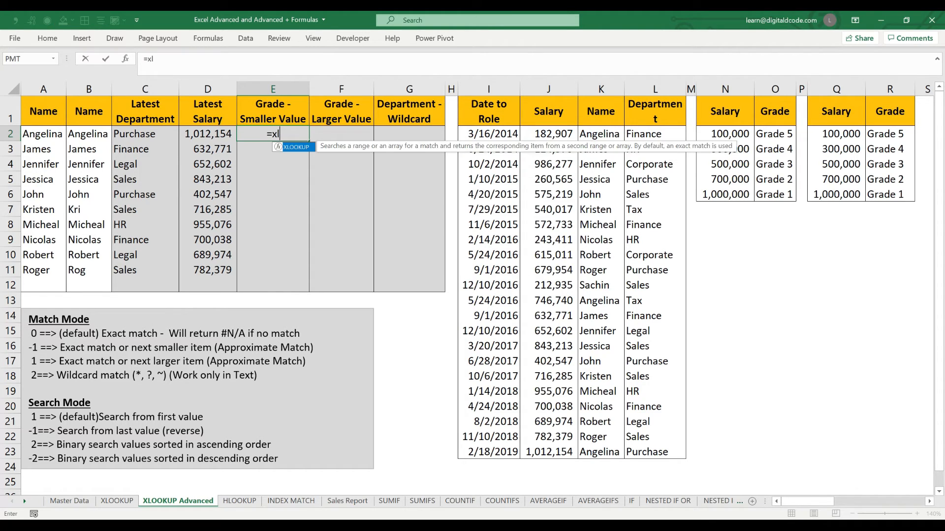
pyautogui.press('Tab')
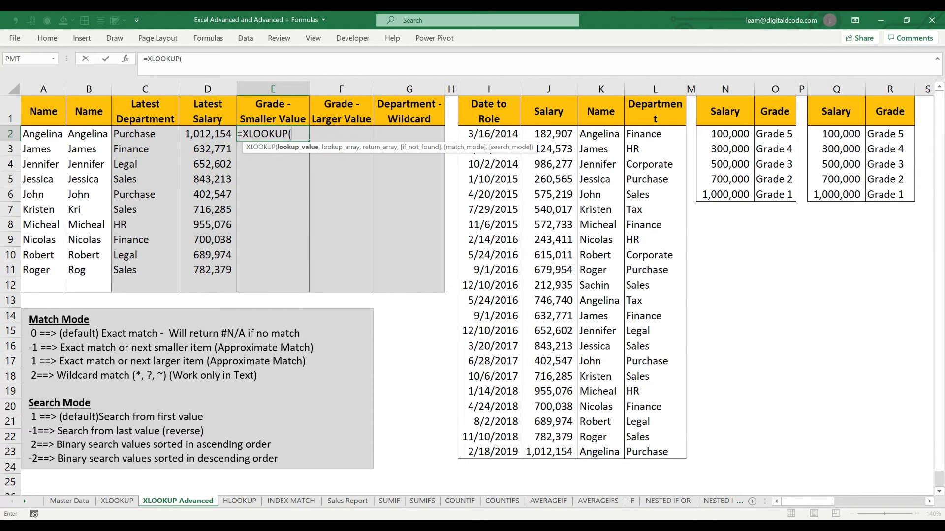
pyautogui.press('Left')
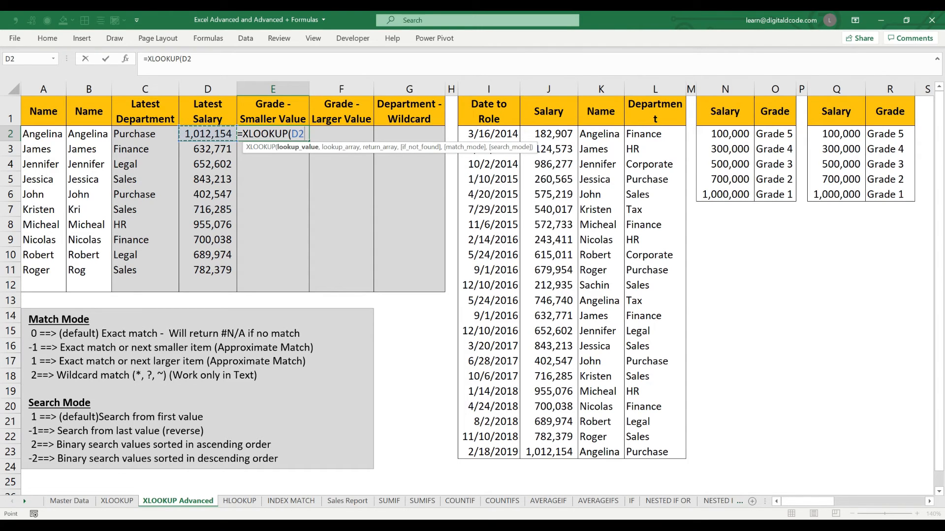
pyautogui.write(',')
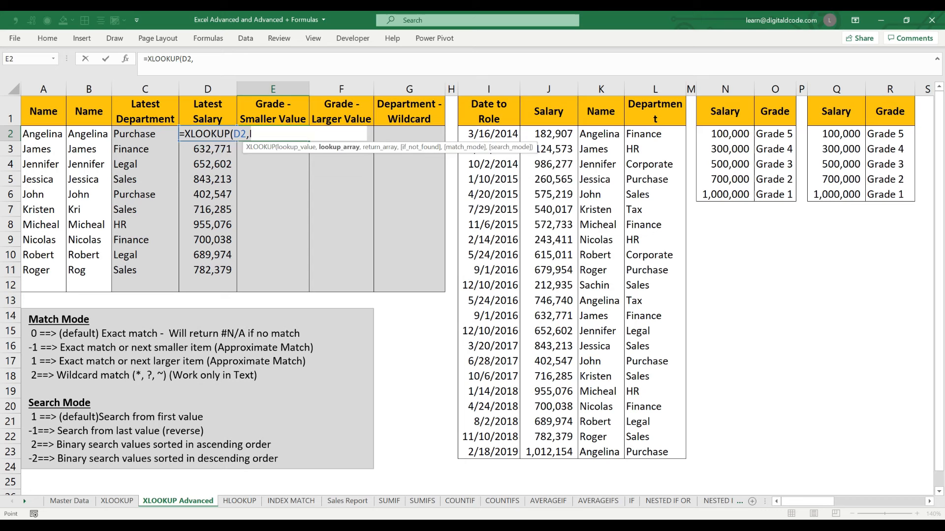
pyautogui.click(725, 133)
pyautogui.moveTo(724, 133); pyautogui.dragTo(776, 196)
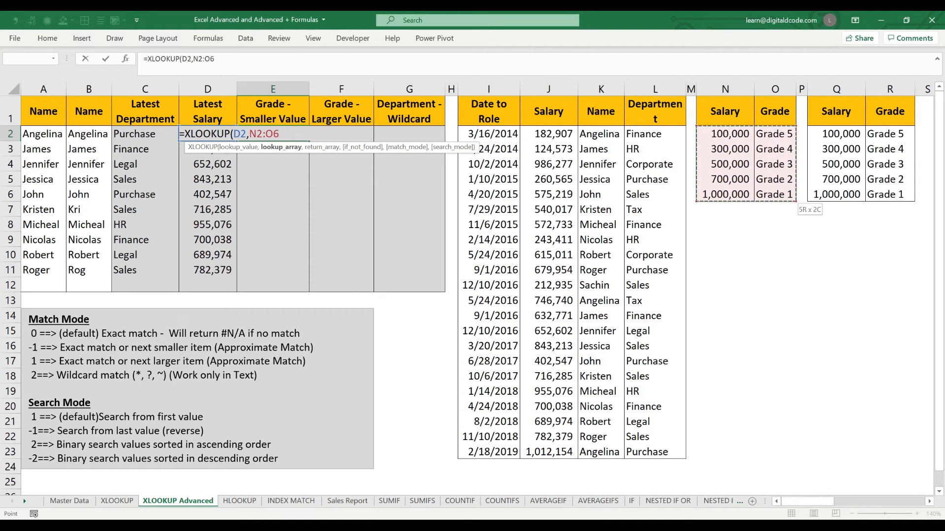
pyautogui.press('Left')
pyautogui.press('Right')
pyautogui.hotkey('ctrl', 'shift', 'Down')
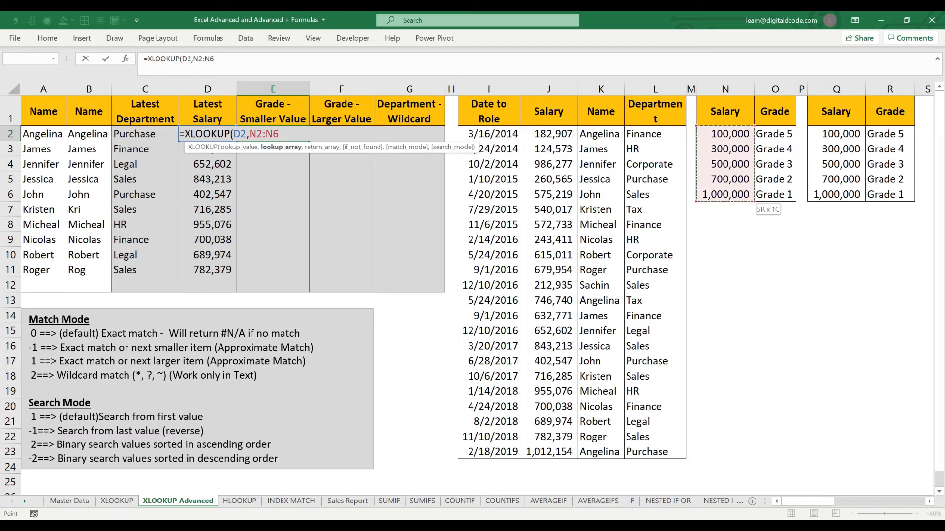
pyautogui.press('F4')
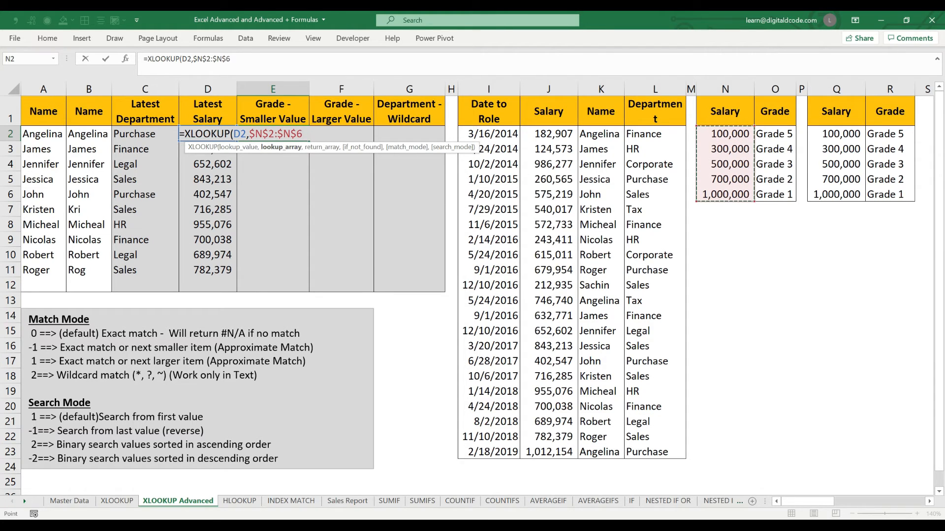
# Add $O$2:$O$6 as the absolute return array and an empty string "" as the if_not_found value in the E2 formula
pyautogui.write(',')
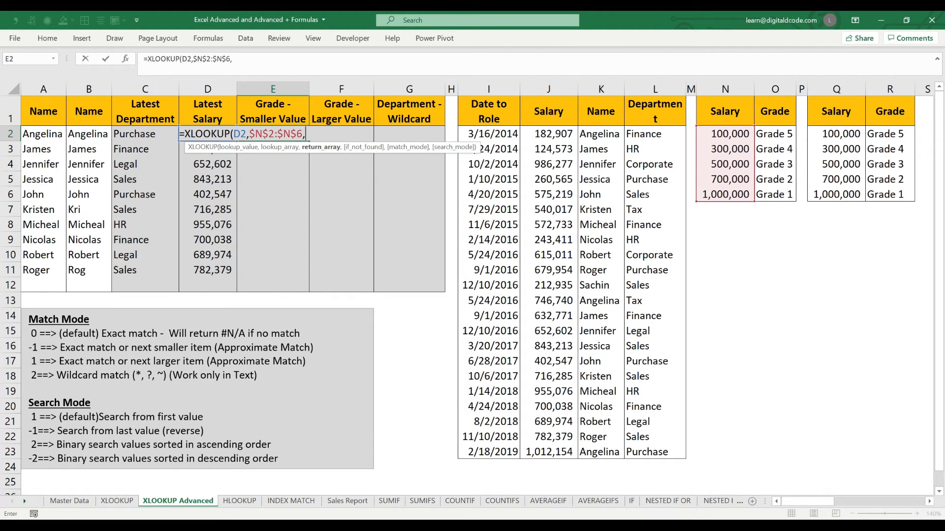
pyautogui.press('Right')
pyautogui.press('Right')
pyautogui.press('Right')
pyautogui.press('Right')
pyautogui.press('Right')
pyautogui.press('Right')
pyautogui.press('Right')
pyautogui.press('Right')
pyautogui.press('Right')
pyautogui.press('Right')
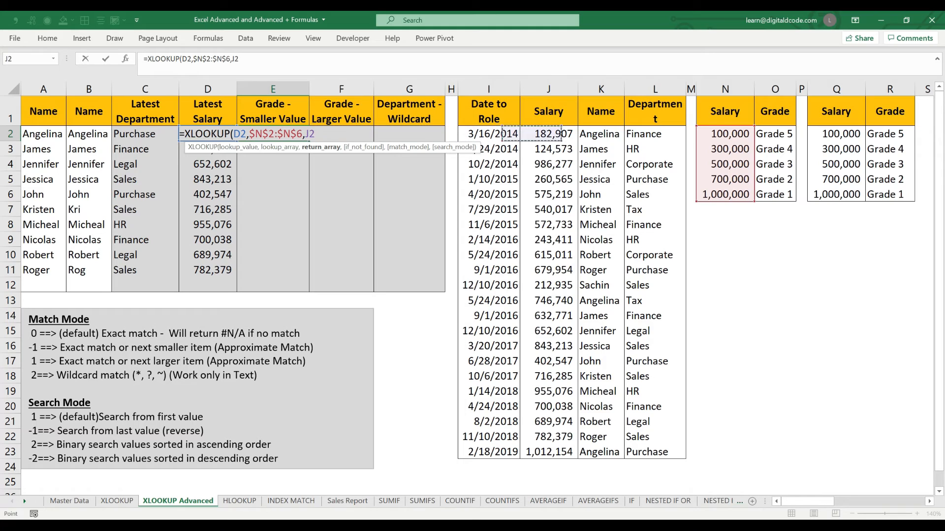
pyautogui.hotkey('ctrl', 'shift', 'Down')
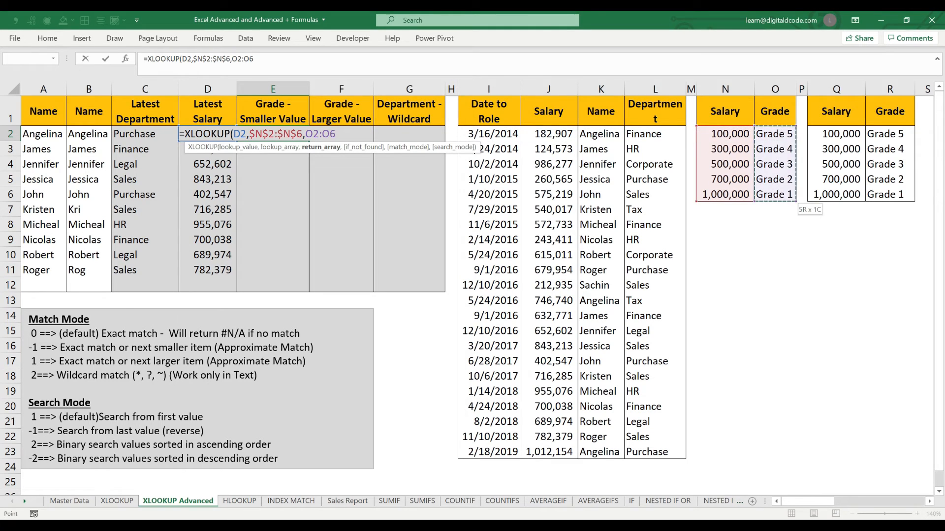
pyautogui.press('F4')
pyautogui.write(',""')
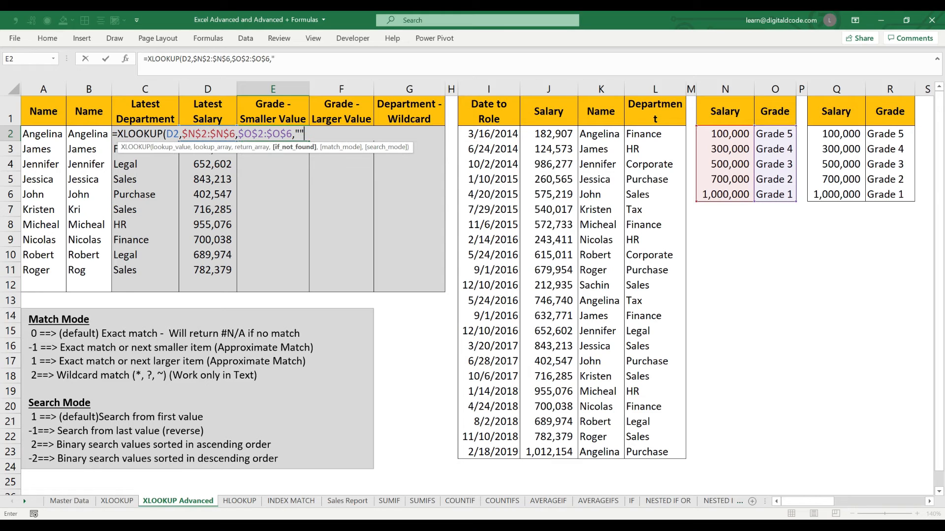
# Complete the E2 XLOOKUP with match mode -1 (exact match or next smaller item) and search mode 1 (first-to-last)
pyautogui.write(',')
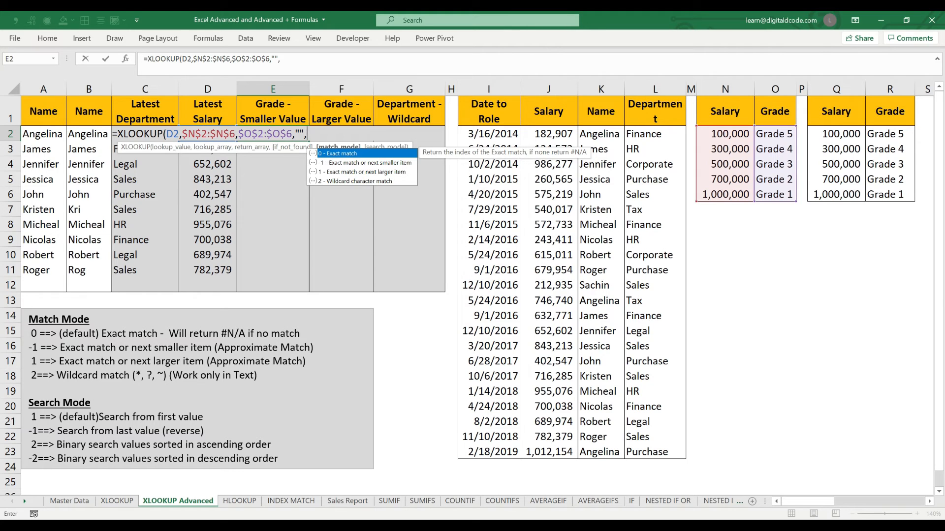
pyautogui.press('Down')
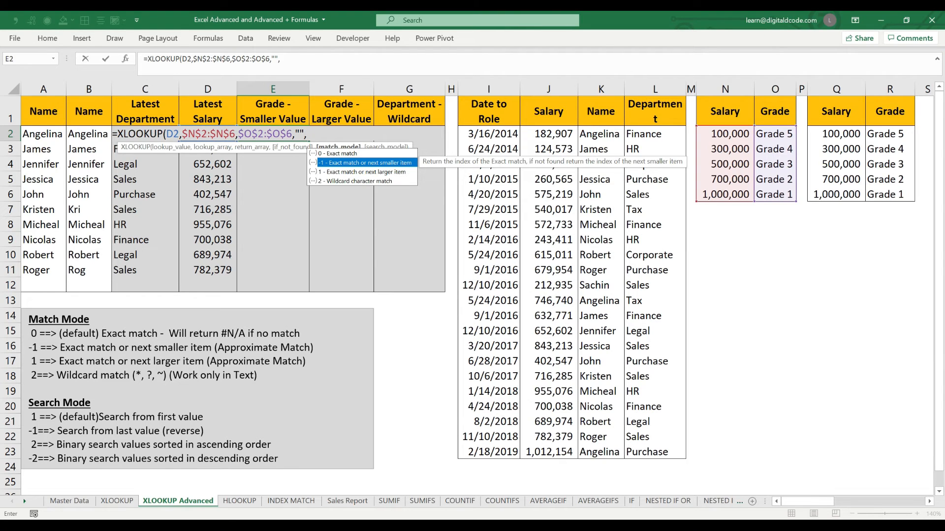
pyautogui.press('Tab')
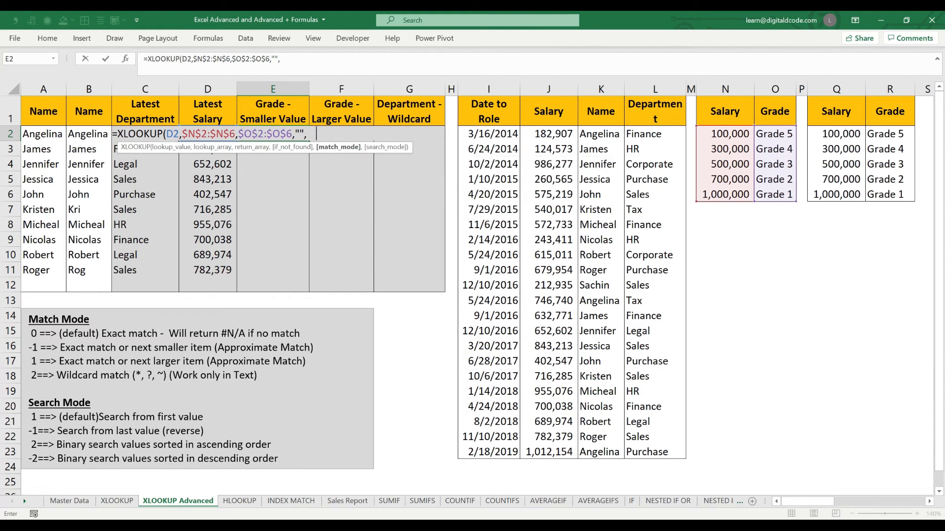
pyautogui.write(',')
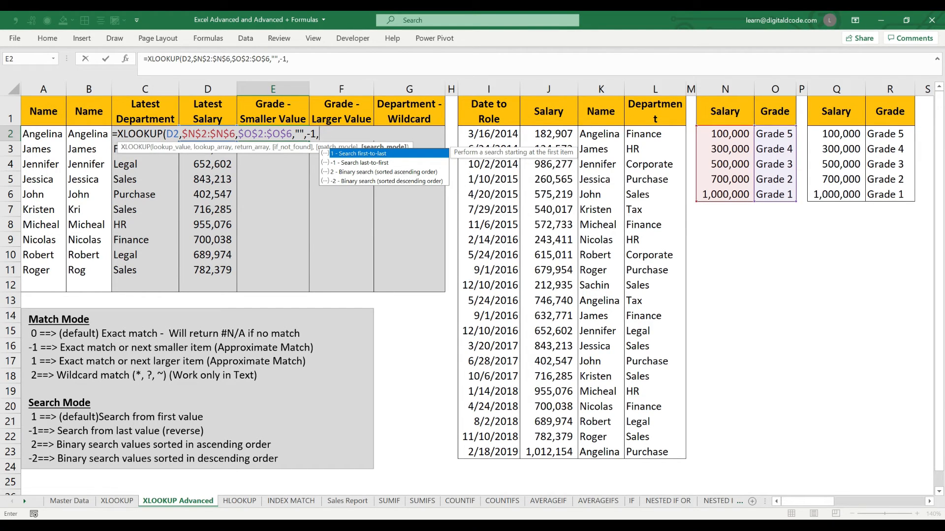
pyautogui.write('1)')
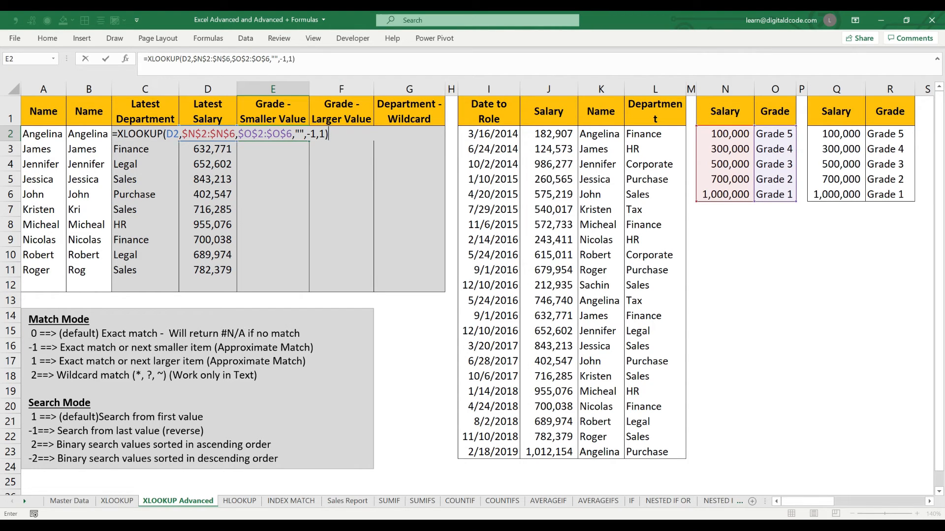
pyautogui.press('Return')
# Copy the E2 formula down the Grade - Smaller Value column through E11
pyautogui.press('Up')
pyautogui.hotkey('ctrl', 'c')
pyautogui.press('Left')
pyautogui.hotkey('ctrl', 'Down')
pyautogui.press('Right')
pyautogui.hotkey('ctrl', 'shift', 'Up')
pyautogui.press('Return')
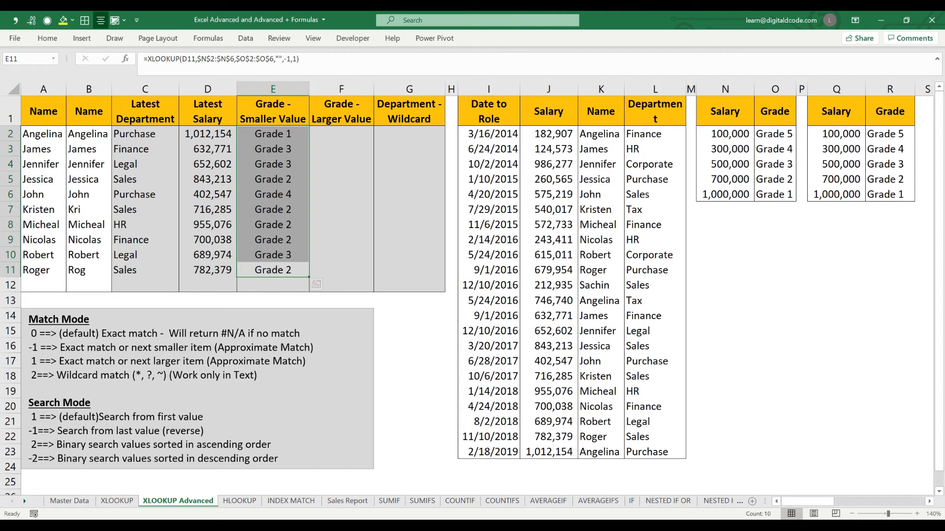
# Compare the latest salary in D3 with the thresholds in N4:N5 and the grades beside them to check E3
pyautogui.click(208, 149)
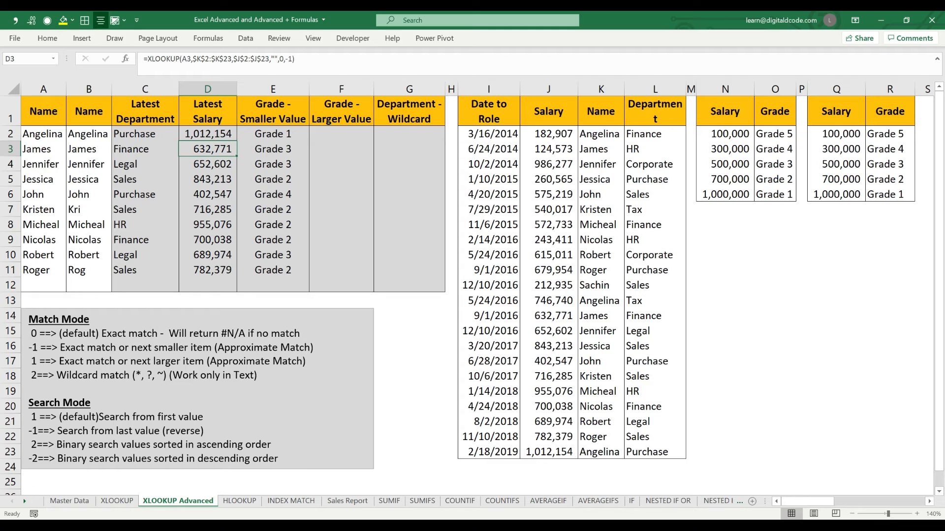
pyautogui.moveTo(725, 164); pyautogui.dragTo(725, 180)
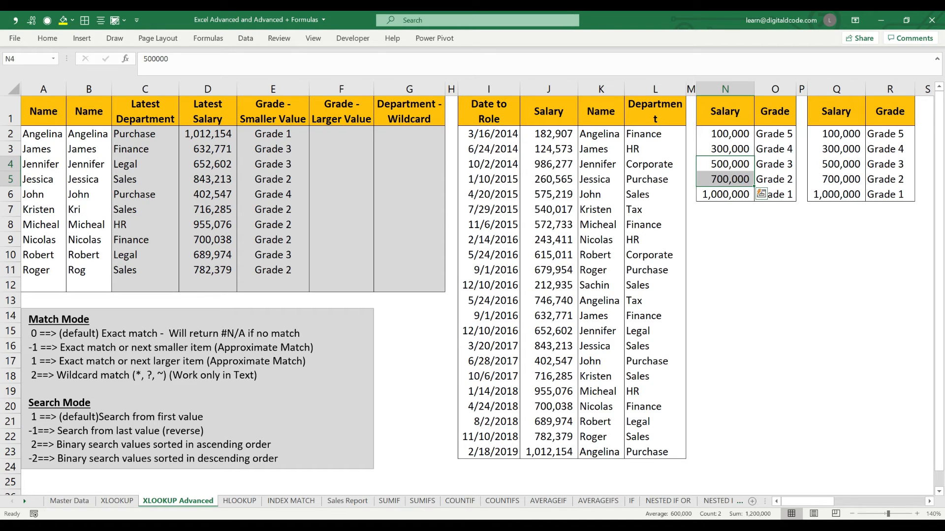
pyautogui.press('Left')
pyautogui.press('Left')
pyautogui.press('Left')
pyautogui.press('Left')
pyautogui.press('Left')
pyautogui.press('Left')
pyautogui.press('Left')
pyautogui.press('Left')
pyautogui.press('Left')
pyautogui.press('Left')
pyautogui.press('Left')
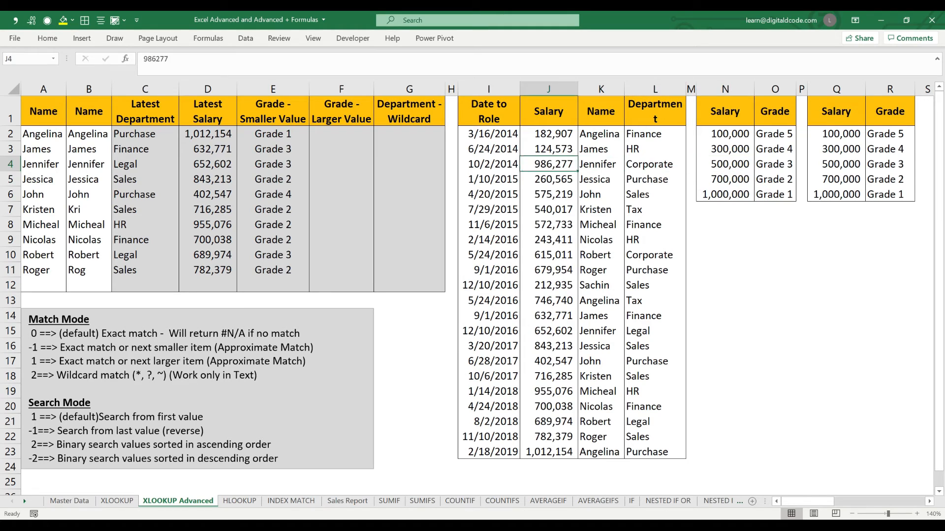
pyautogui.press('Right')
pyautogui.press('Up')
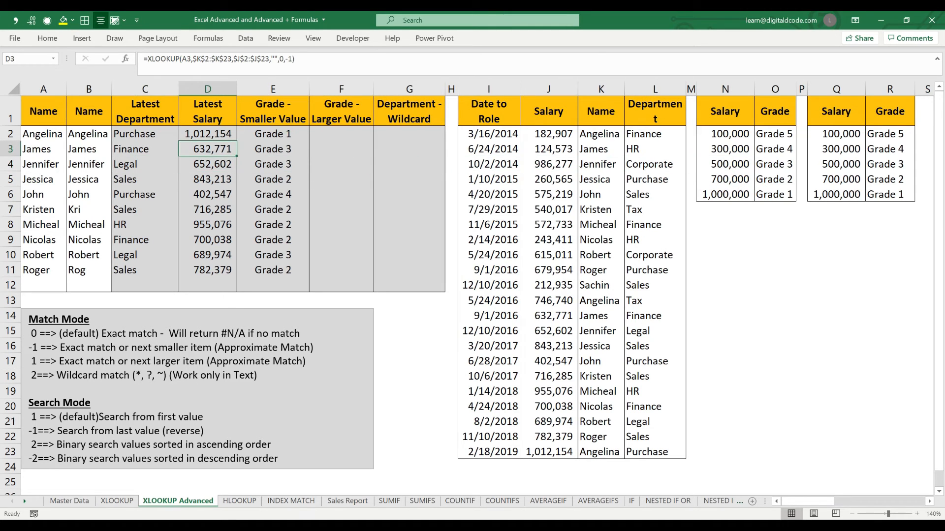
pyautogui.press('Right')
pyautogui.press('Right')
pyautogui.press('Right')
pyautogui.press('Right')
pyautogui.press('Right')
pyautogui.press('Right')
pyautogui.press('Right')
pyautogui.press('Right')
pyautogui.press('Right')
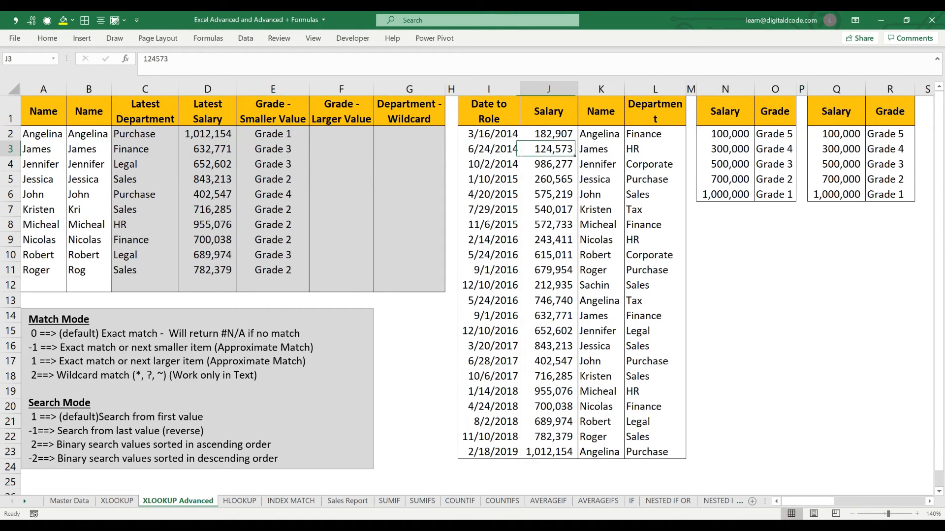
pyautogui.press('Down')
pyautogui.press('Right')
pyautogui.hotkey('shift', 'Down')
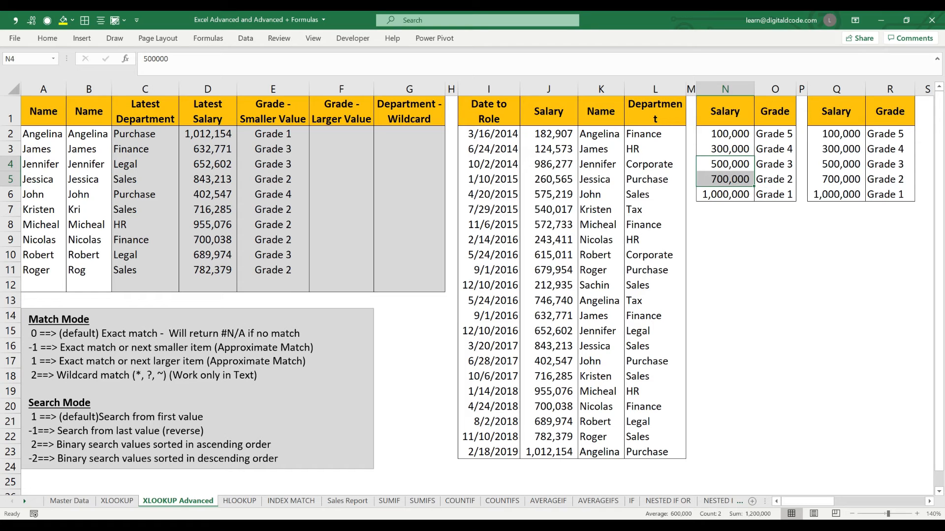
pyautogui.hotkey('shift', 'Up')
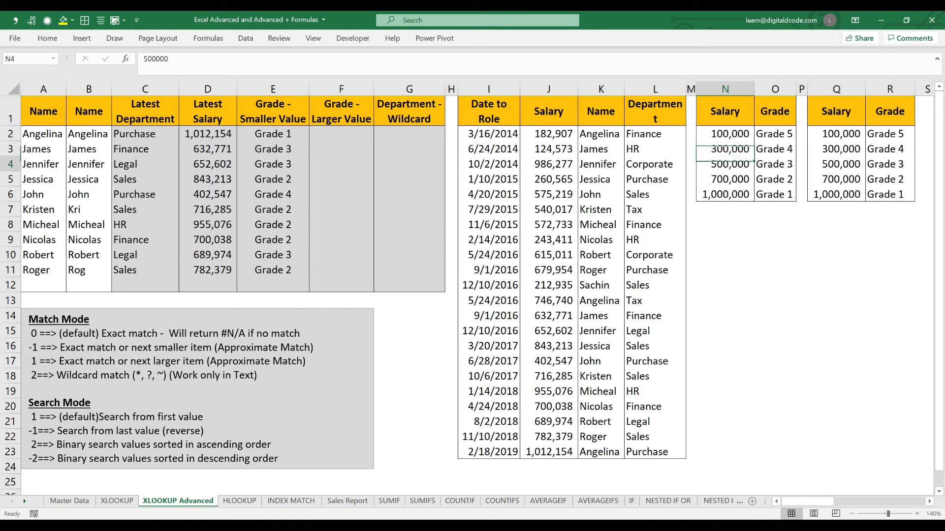
pyautogui.press('Right')
pyautogui.press('Left')
pyautogui.press('Left')
pyautogui.press('Left')
pyautogui.press('Left')
pyautogui.press('Left')
pyautogui.press('Left')
pyautogui.press('Left')
pyautogui.press('Left')
pyautogui.press('Left')
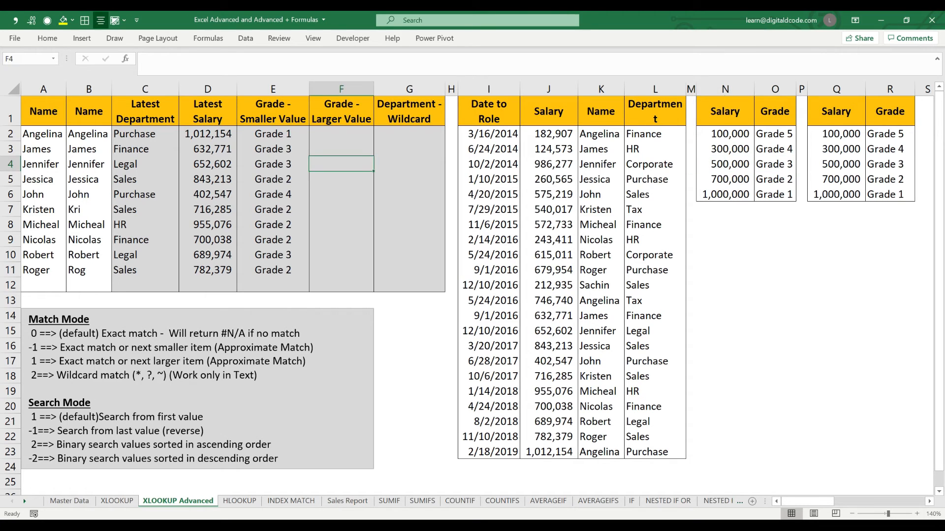
# Compare the latest salary in D5 with the thresholds in N5:N6 and the grade in O5 to check E5
pyautogui.press('Down')
pyautogui.press('Left')
pyautogui.press('Left')
pyautogui.press('Left')
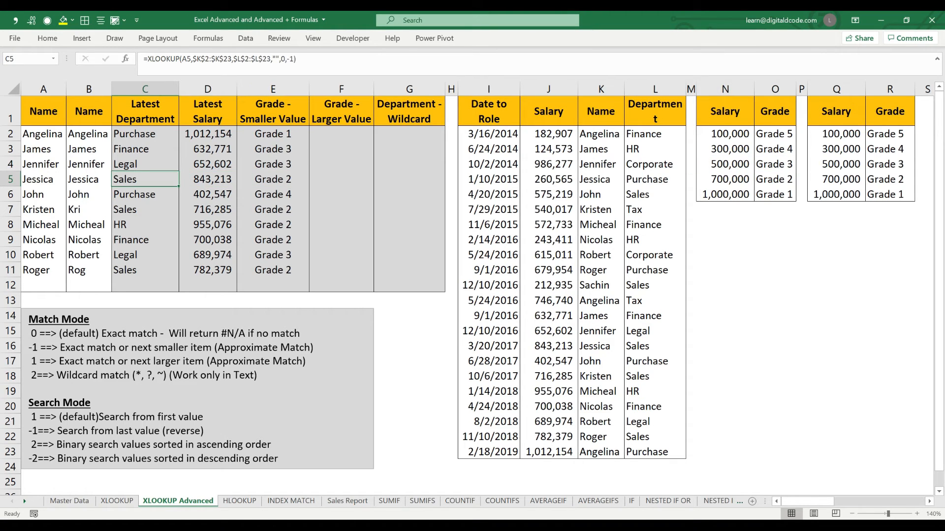
pyautogui.press('Right')
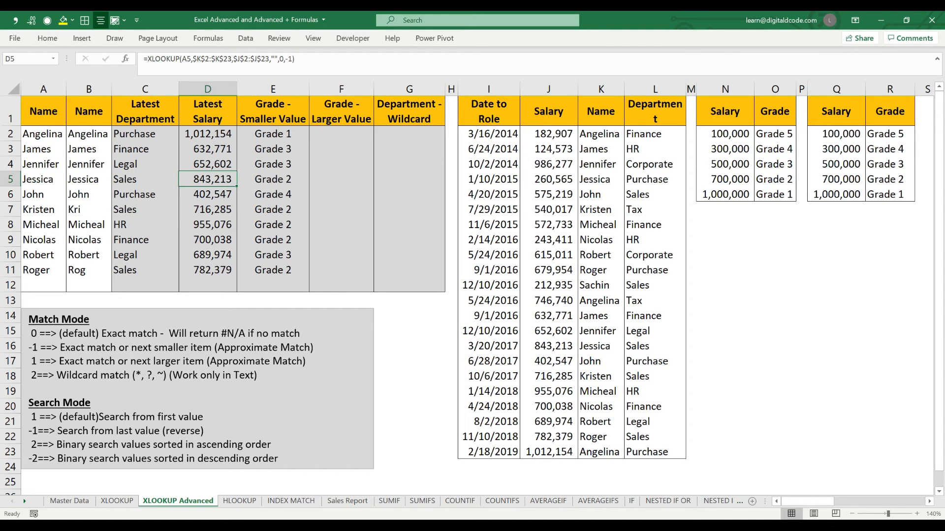
pyautogui.press('Right')
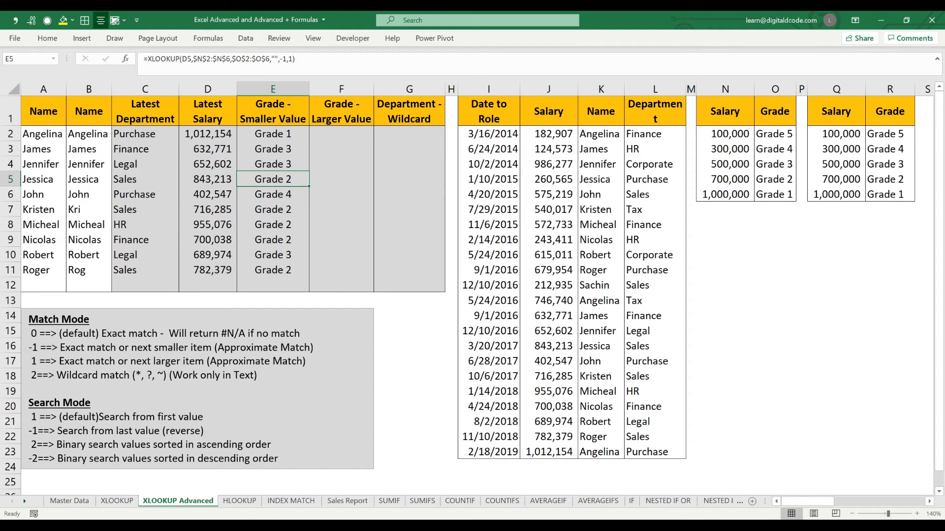
pyautogui.press('Right')
pyautogui.press('Right')
pyautogui.press('Right')
pyautogui.press('Right')
pyautogui.press('Right')
pyautogui.press('Right')
pyautogui.press('Right')
pyautogui.press('Right')
pyautogui.press('Right')
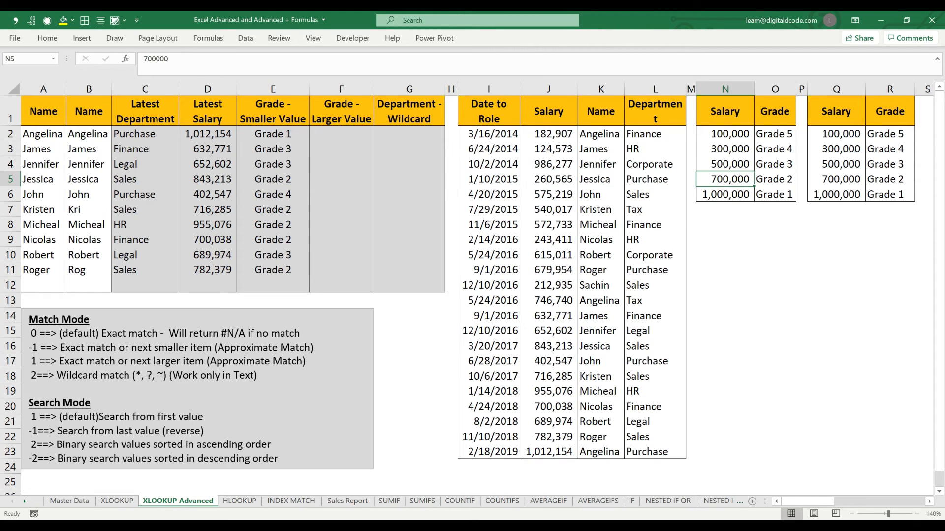
pyautogui.hotkey('shift', 'Down')
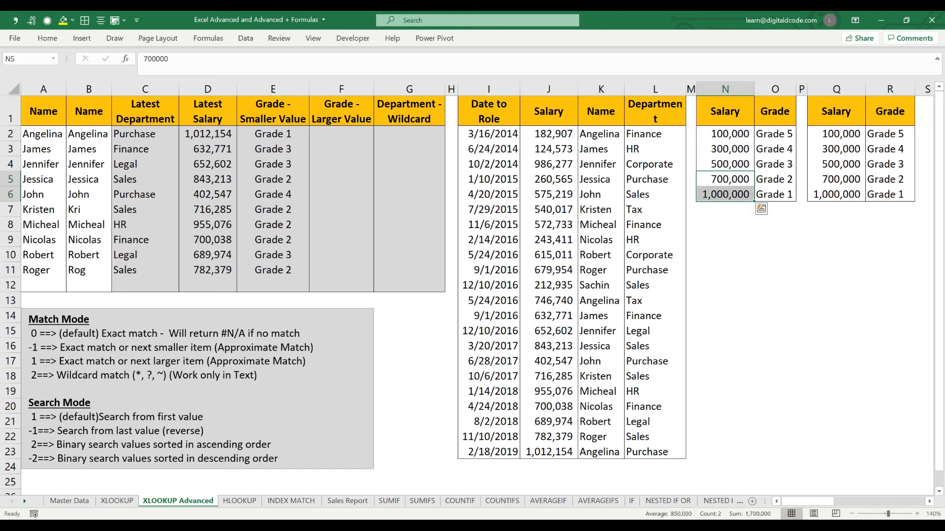
pyautogui.press('Right')
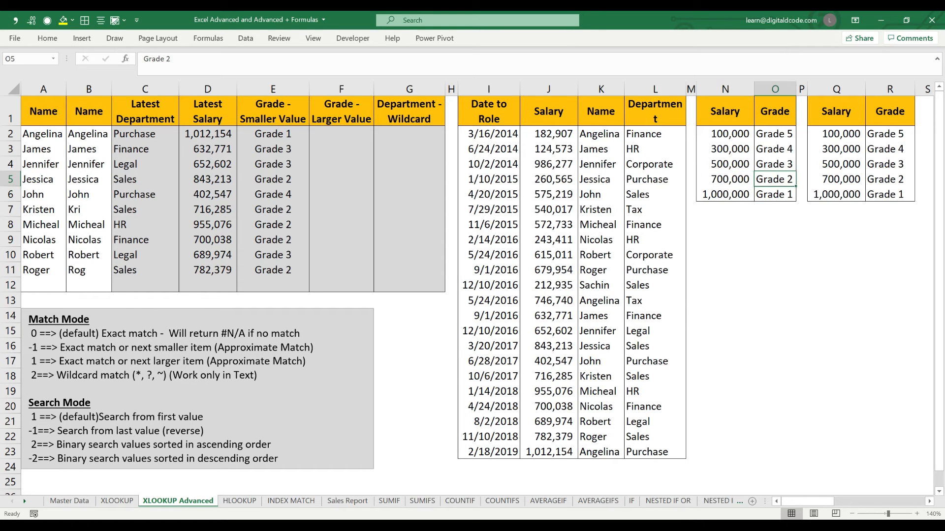
# Examine the Grade - Smaller Value formulas and results further down the column, through E8 and E9
pyautogui.press('Left')
pyautogui.press('Left')
pyautogui.press('Left')
pyautogui.press('Left')
pyautogui.press('Left')
pyautogui.press('Left')
pyautogui.press('Left')
pyautogui.press('Left')
pyautogui.press('Left')
pyautogui.press('Left')
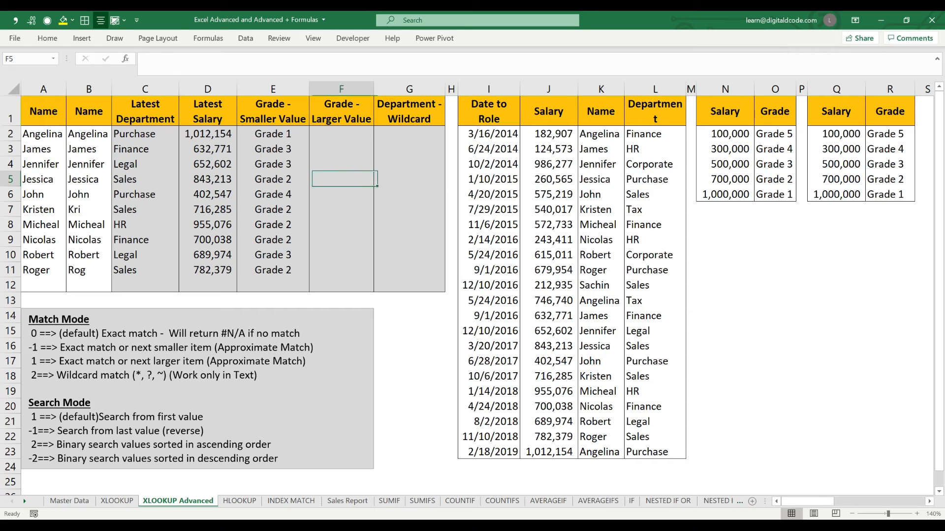
pyautogui.press('Down')
pyautogui.press('Down')
pyautogui.press('Down')
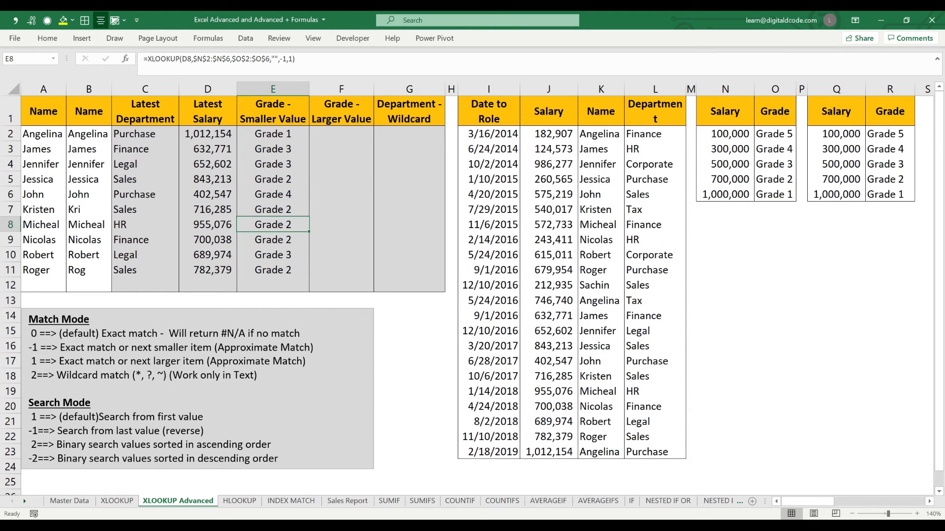
pyautogui.press('Down')
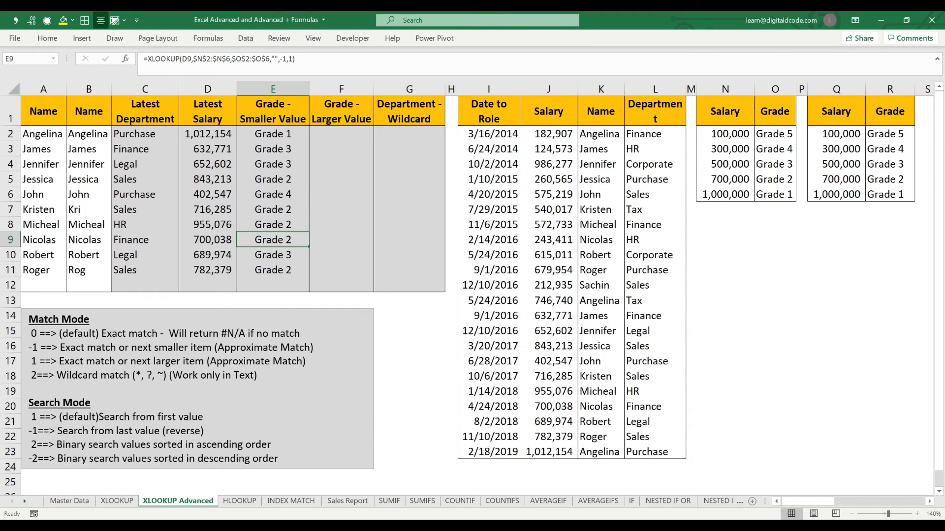
# Compare the latest salary in D9 with the thresholds in N5:N6 and the grade in O5 to check E9
pyautogui.press('Left')
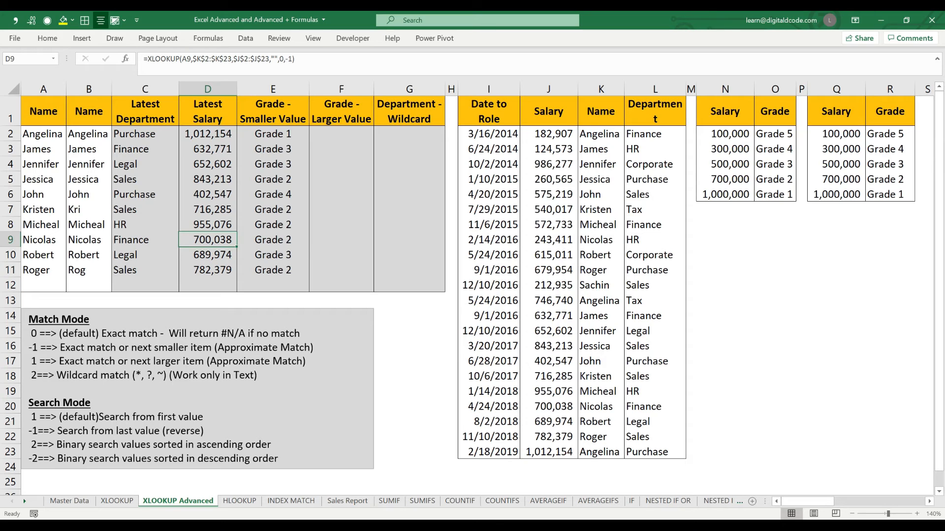
pyautogui.press('Right')
pyautogui.press('Right')
pyautogui.press('Right')
pyautogui.press('Right')
pyautogui.press('Right')
pyautogui.press('Right')
pyautogui.press('Right')
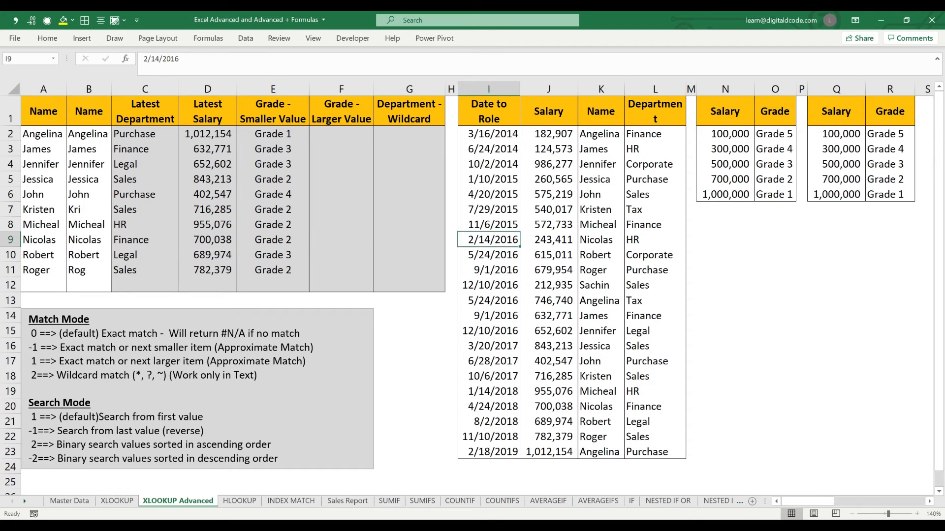
pyautogui.press('Right')
pyautogui.press('Right')
pyautogui.press('Right')
pyautogui.press('Up')
pyautogui.press('Up')
pyautogui.press('Up')
pyautogui.press('Up')
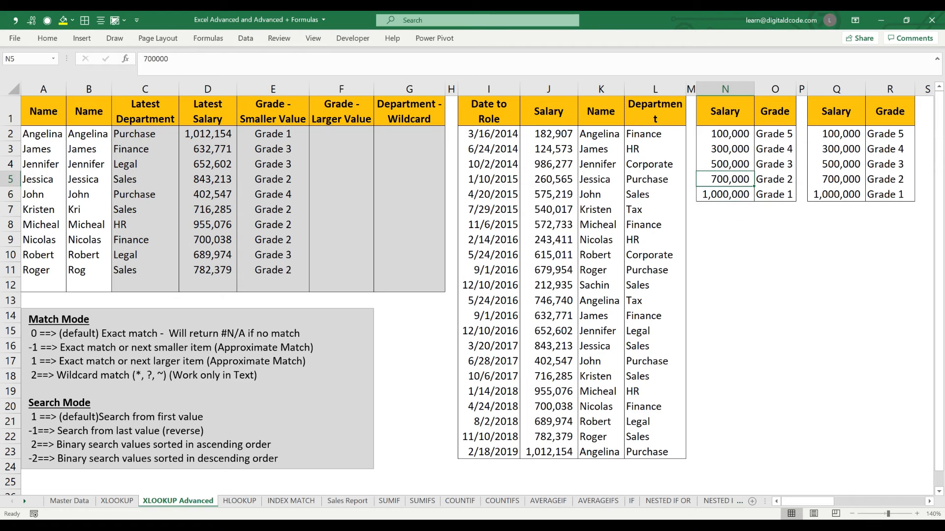
pyautogui.hotkey('shift', 'Down')
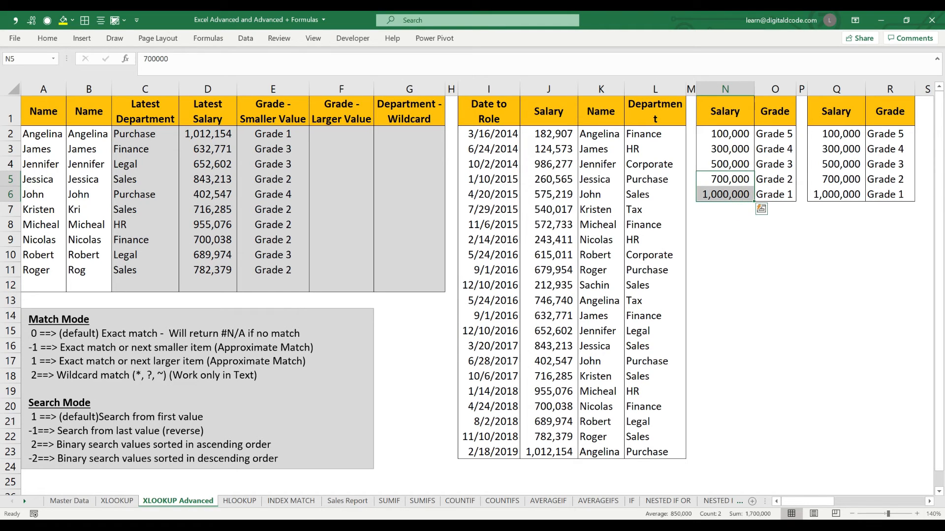
pyautogui.press('Right')
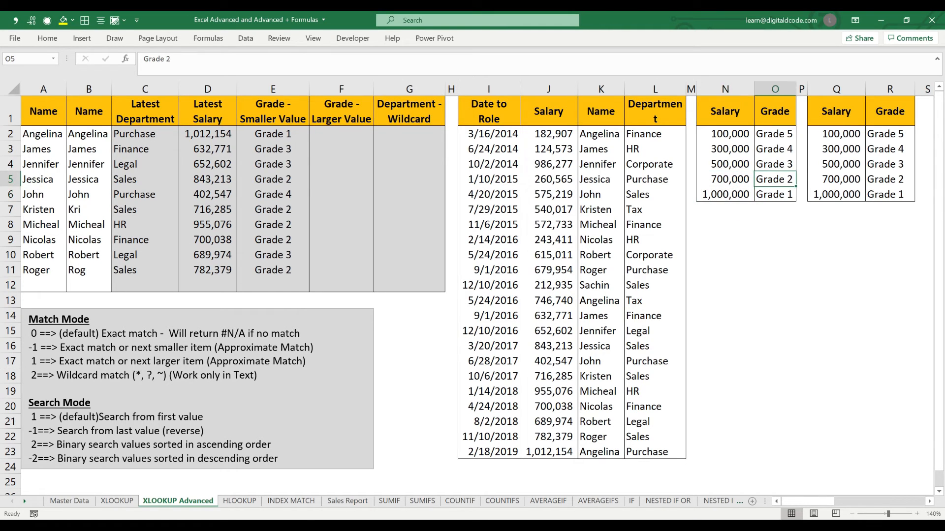
# Copy the E2 formula =XLOOKUP(D2,$N$2:$N$6,$O$2:$O$6,"",-1,1) unchanged into F2 of the Grade - Larger Value column
pyautogui.press('Left')
pyautogui.press('Left')
pyautogui.press('Left')
pyautogui.press('Left')
pyautogui.press('Left')
pyautogui.press('Left')
pyautogui.press('Left')
pyautogui.press('Left')
pyautogui.press('Left')
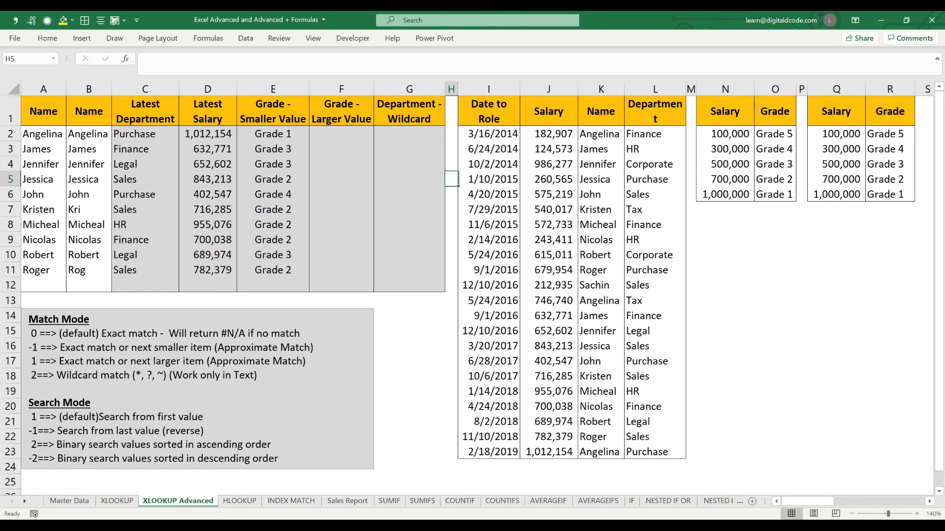
pyautogui.press('Up')
pyautogui.press('Up')
pyautogui.press('Up')
pyautogui.press('Left')
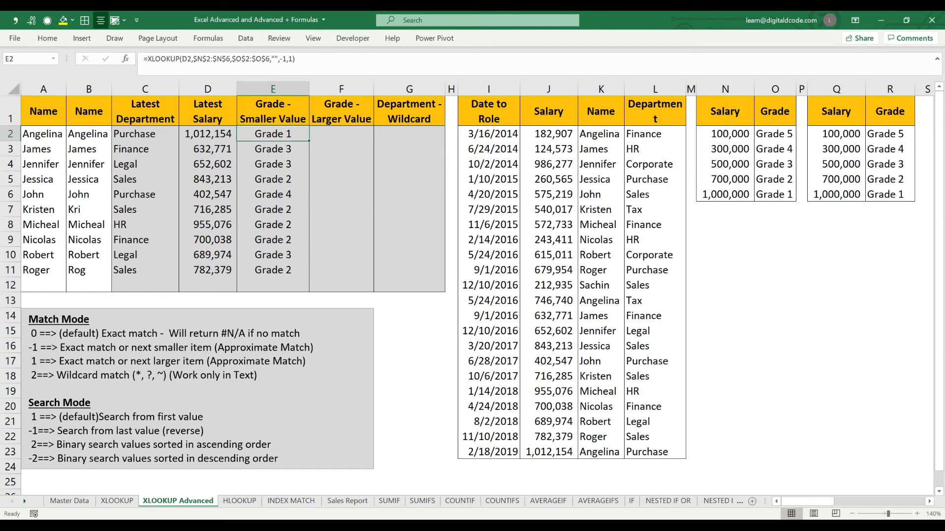
pyautogui.press('F2')
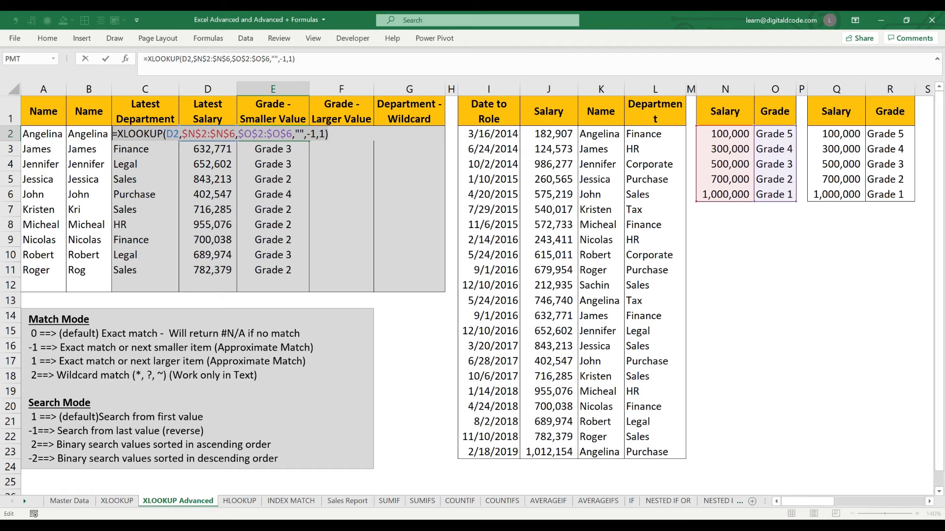
pyautogui.press('Tab')
pyautogui.write('=XLOOKUP(D2,$N$2:$N$6,$O$2:$O$6,"",-1,1)')
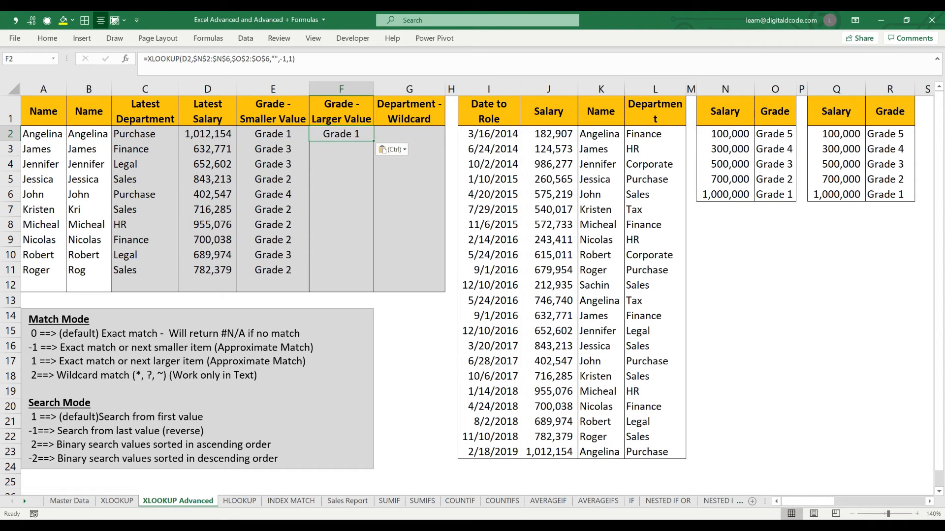
# Change the match mode in the F2 XLOOKUP formula to 1, exact match or next larger item
pyautogui.press('F2')
pyautogui.press('Left')
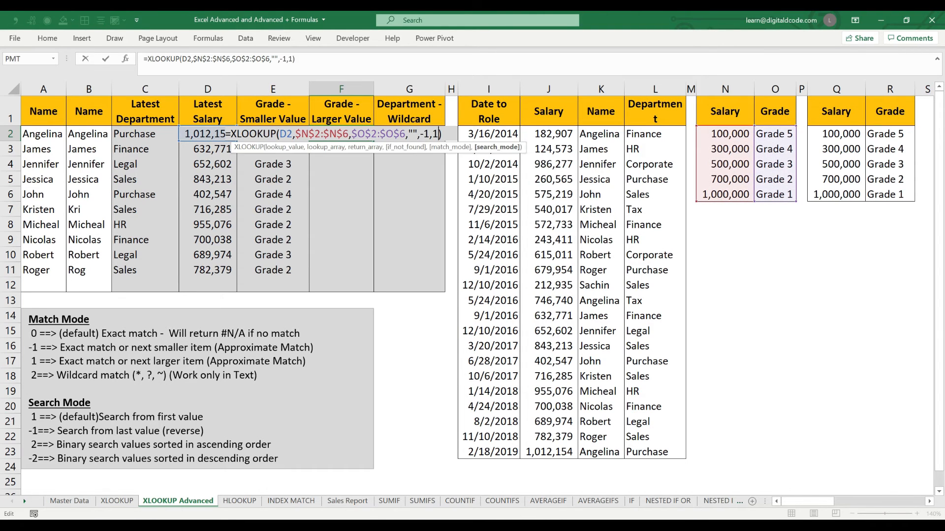
pyautogui.press('Left')
pyautogui.press('Left')
pyautogui.press('BackSpace')
pyautogui.press('BackSpace')
pyautogui.press('Down')
pyautogui.press('Down')
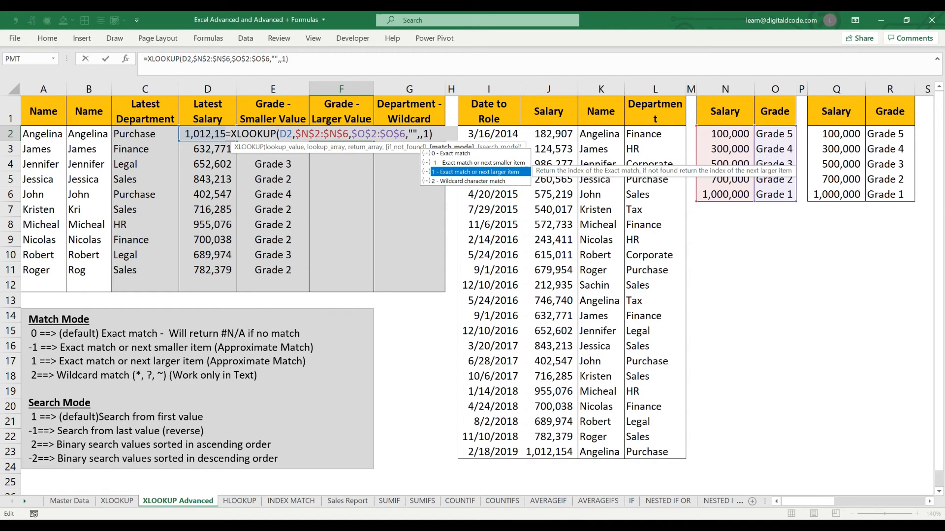
pyautogui.press('Tab')
pyautogui.press('Return')
pyautogui.press('Up')
pyautogui.press('F2')
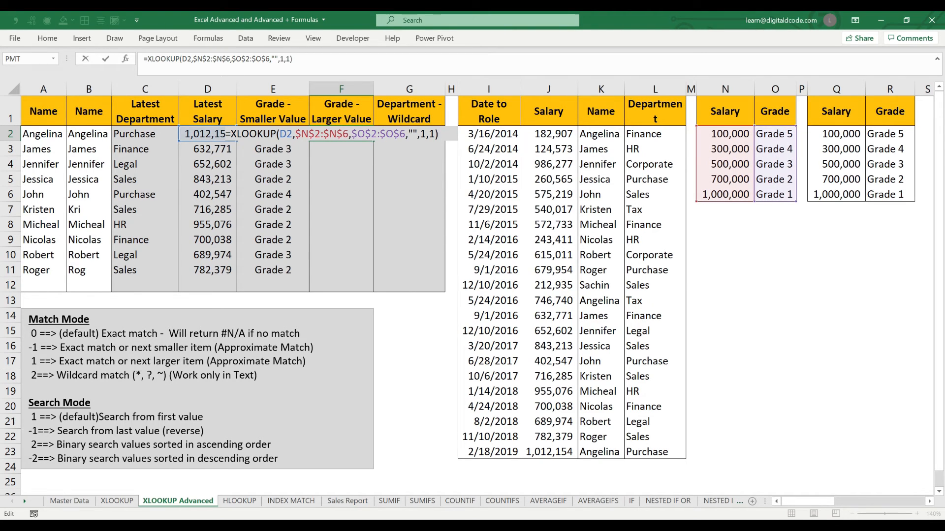
pyautogui.press('Escape')
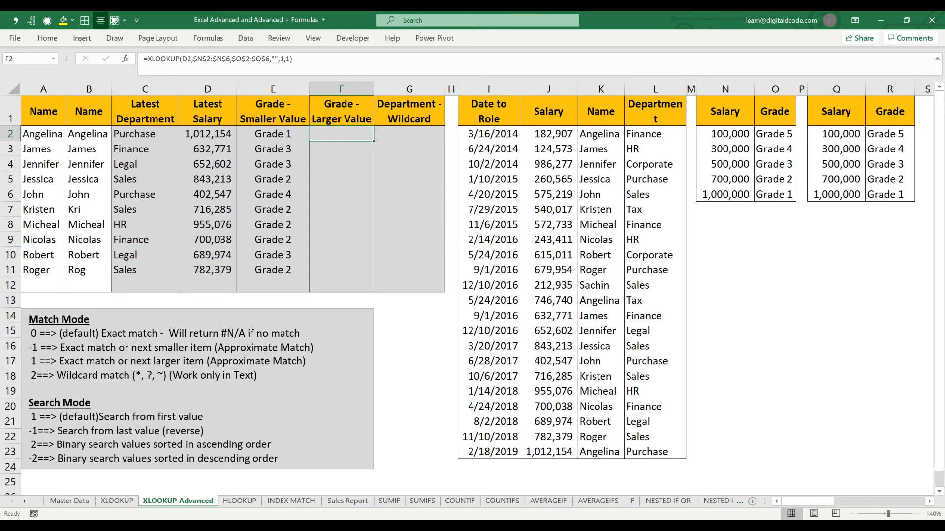
# Copy the F2 formula down the Grade - Larger Value column through F11
pyautogui.hotkey('ctrl', 'c')
pyautogui.hotkey('shift', 'Down')
pyautogui.hotkey('shift', 'Down')
pyautogui.hotkey('shift', 'Down')
pyautogui.hotkey('shift', 'Down')
pyautogui.hotkey('shift', 'Down')
pyautogui.hotkey('shift', 'Down')
pyautogui.hotkey('shift', 'Down')
pyautogui.hotkey('shift', 'Down')
pyautogui.hotkey('shift', 'Down')
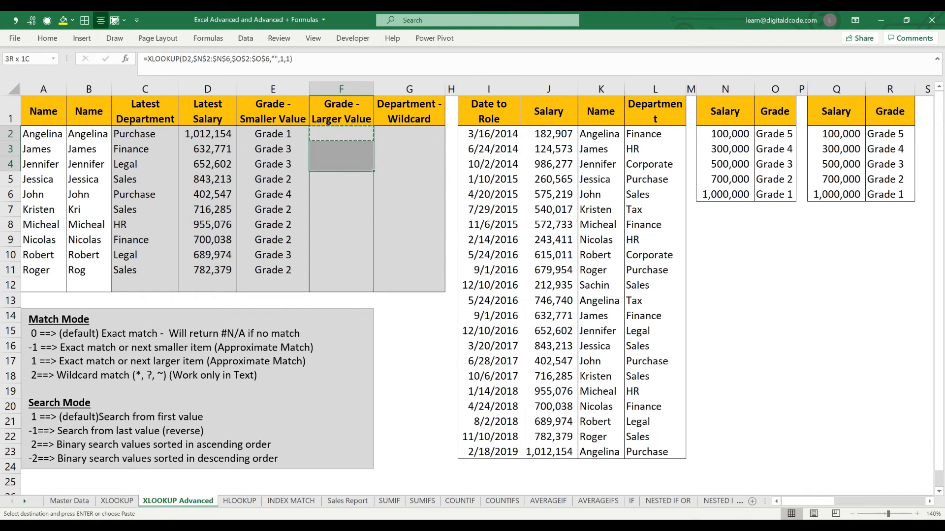
pyautogui.press('Return')
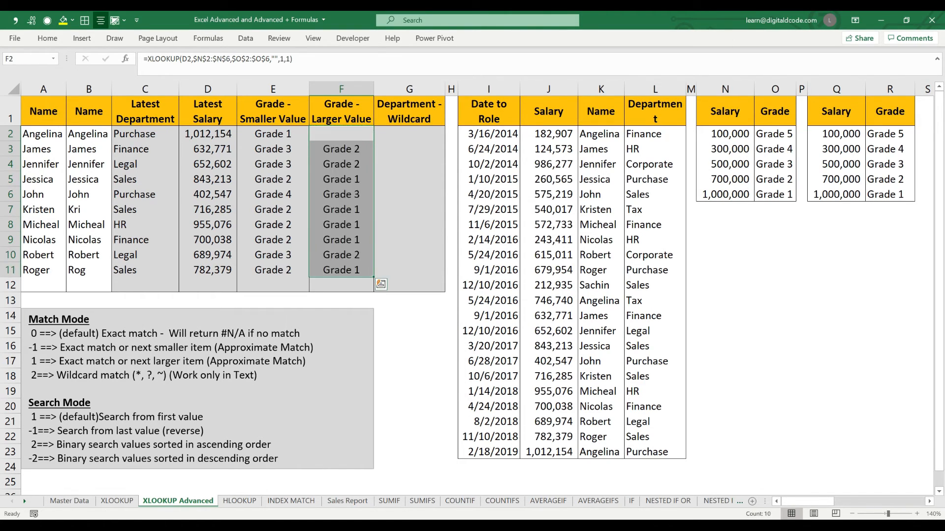
# Compare the latest salary in D2 with the highest threshold in N6 to check the F2 result
pyautogui.press('Up')
pyautogui.press('Down')
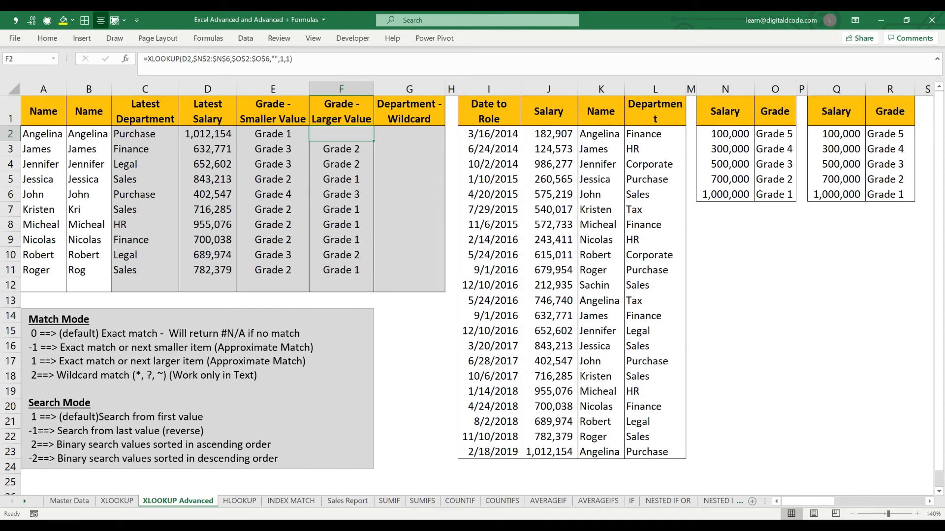
pyautogui.press('Left')
pyautogui.press('Left')
pyautogui.press('Left')
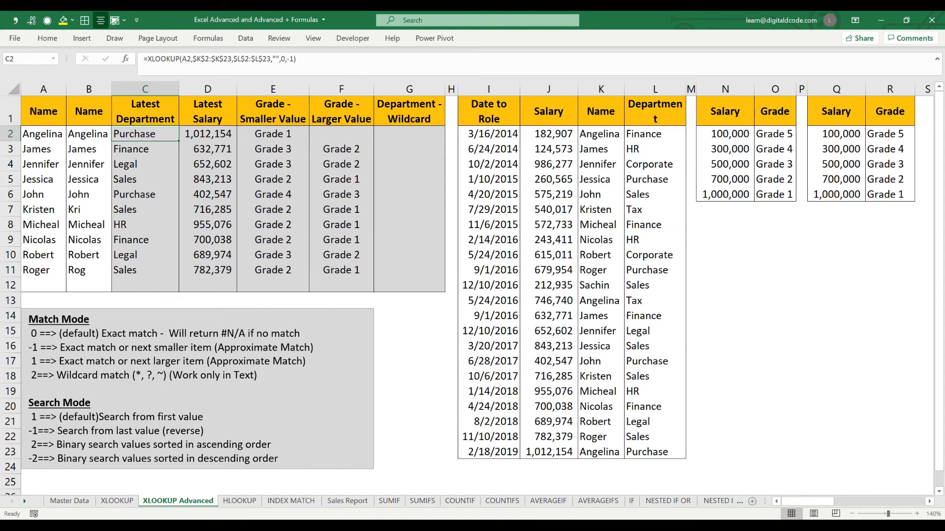
pyautogui.press('Right')
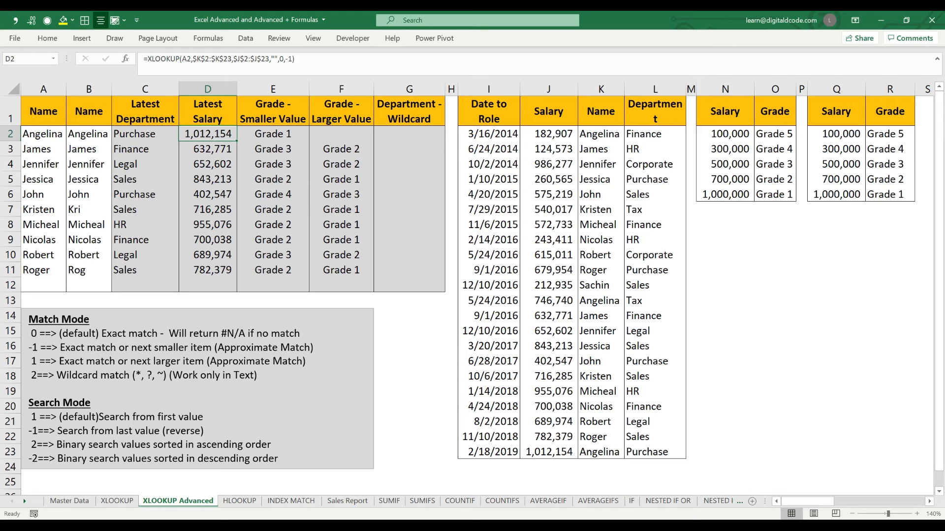
pyautogui.click(725, 194)
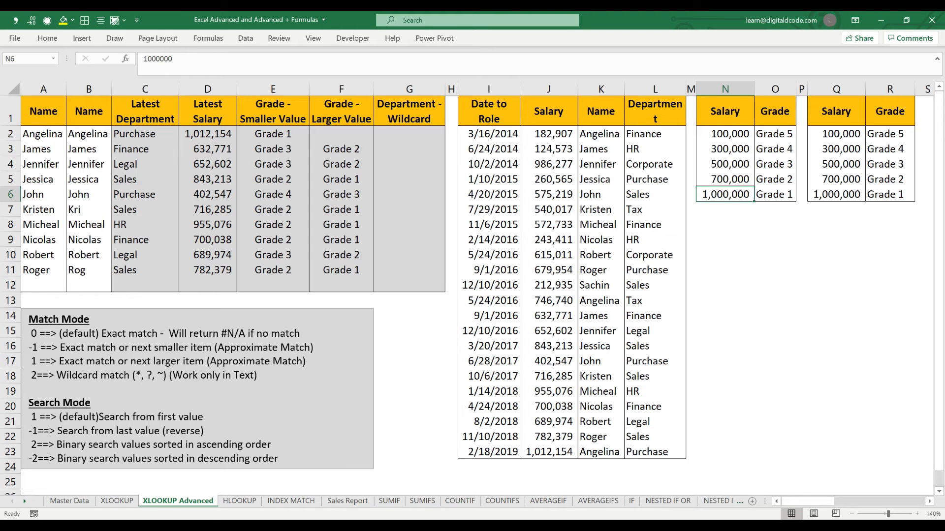
# Compare the latest salary in D3 with the thresholds in N4:N5 and the grade in O5 to check E3 and F3
pyautogui.click(208, 149)
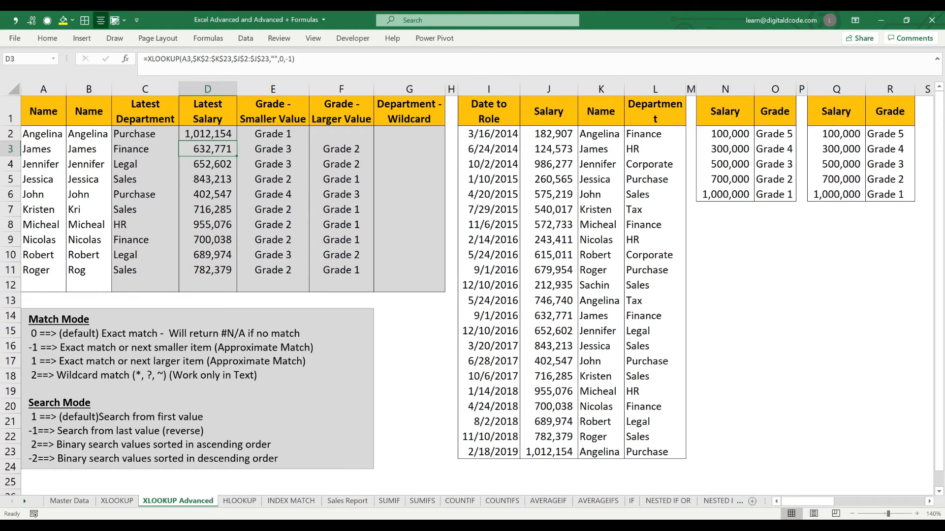
pyautogui.click(273, 149)
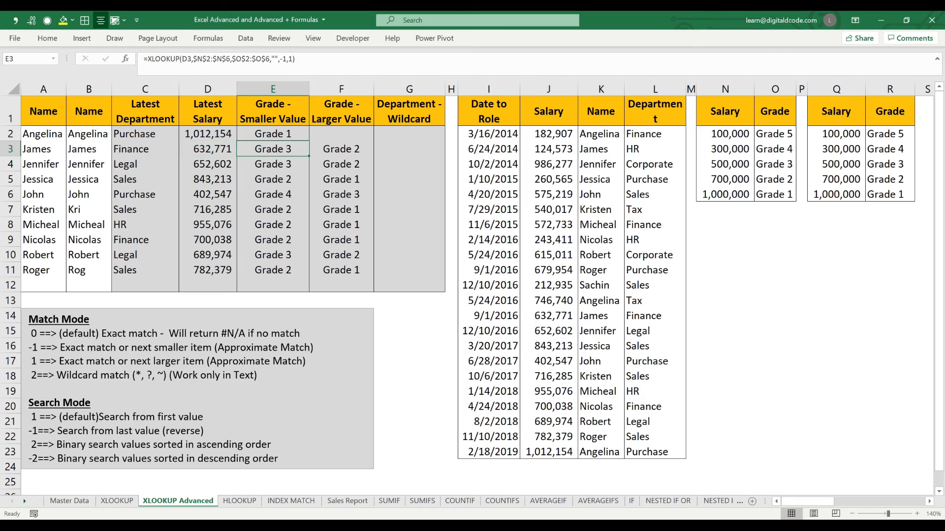
pyautogui.click(341, 150)
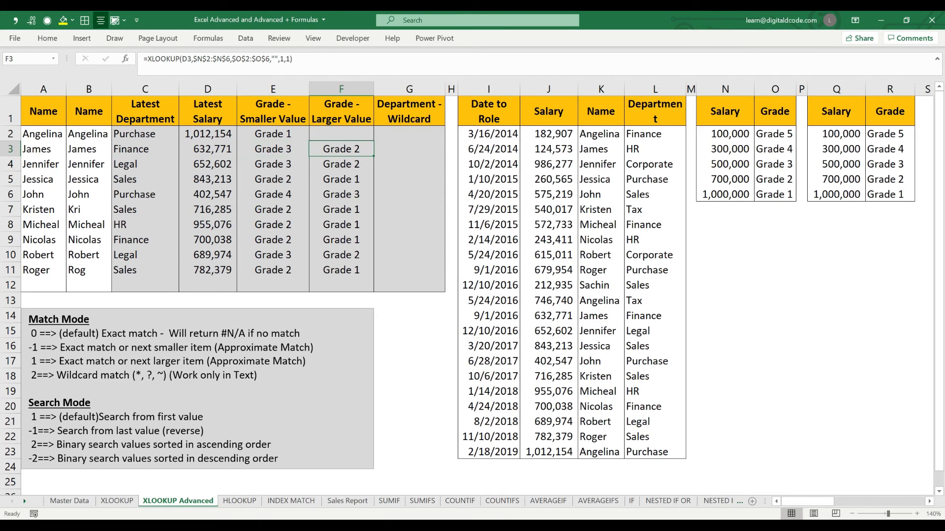
pyautogui.click(208, 149)
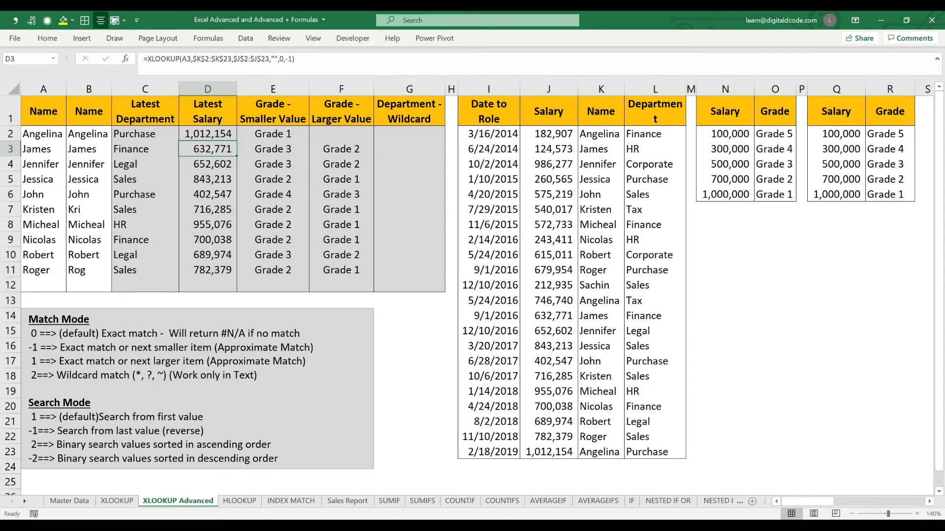
pyautogui.press('Right')
pyautogui.press('Right')
pyautogui.press('Right')
pyautogui.press('Right')
pyautogui.press('Right')
pyautogui.press('Right')
pyautogui.press('Right')
pyautogui.press('Right')
pyautogui.press('Right')
pyautogui.press('Right')
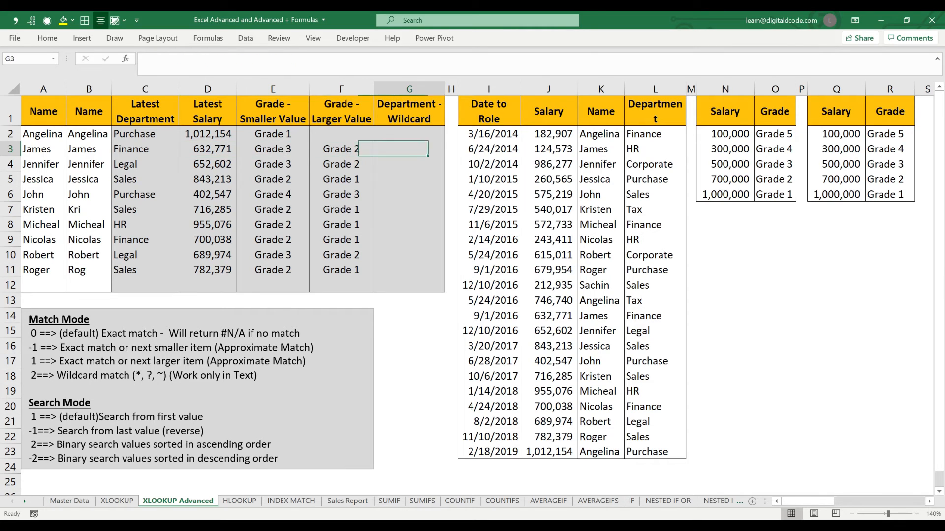
pyautogui.press('Down')
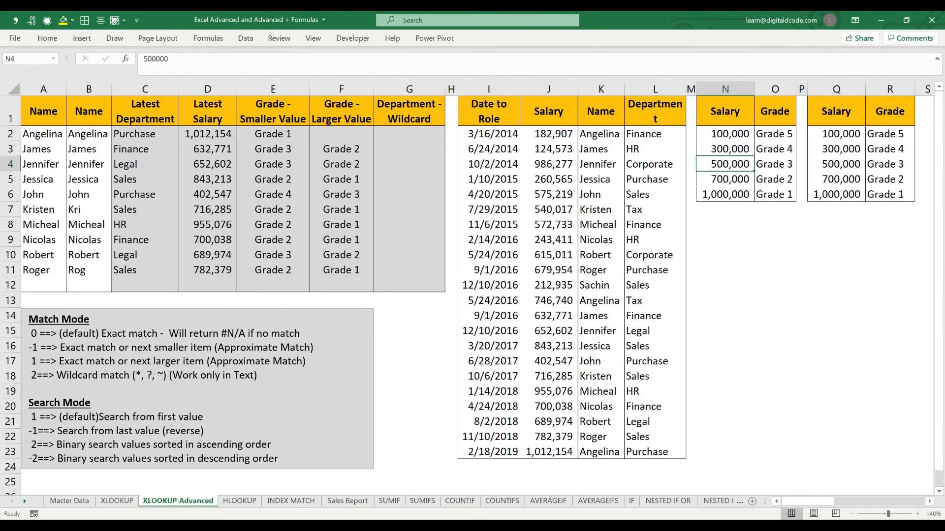
pyautogui.hotkey('shift', 'Down')
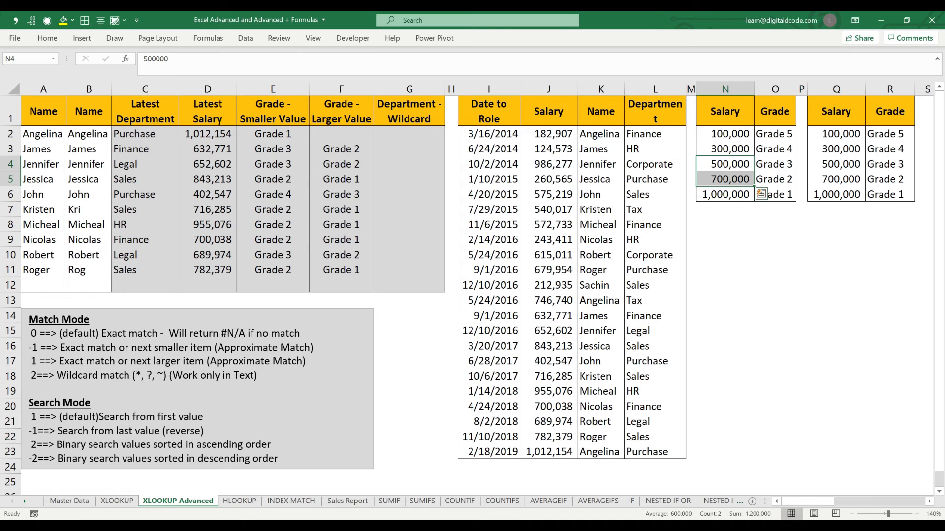
pyautogui.press('Down')
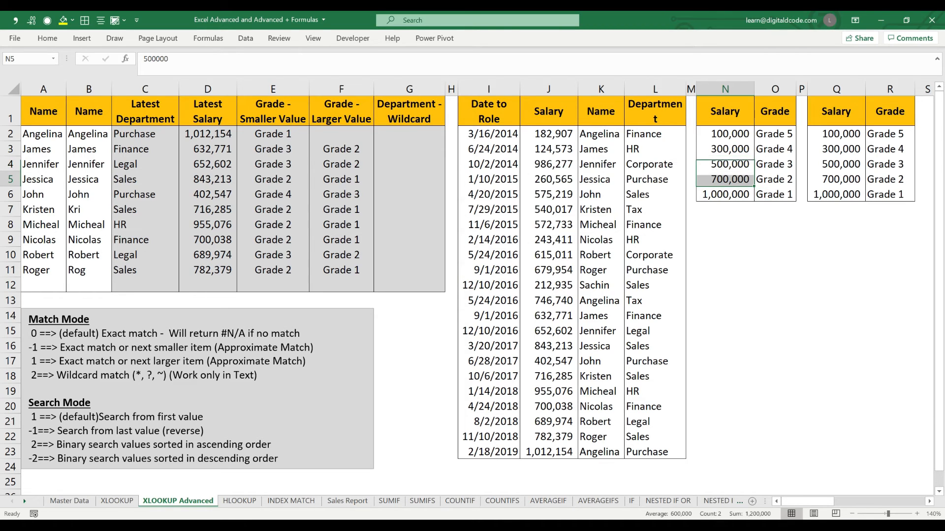
pyautogui.press('Right')
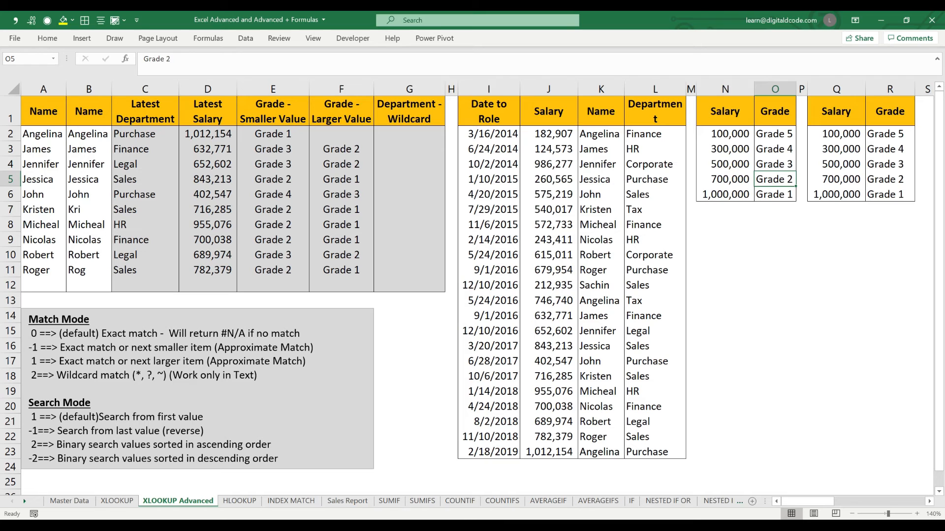
# Compare the latest salary in D6 with the thresholds in N3:N4 and the grade in O4 to check F6
pyautogui.press('Home')
pyautogui.press('Down')
pyautogui.press('Right')
pyautogui.press('Right')
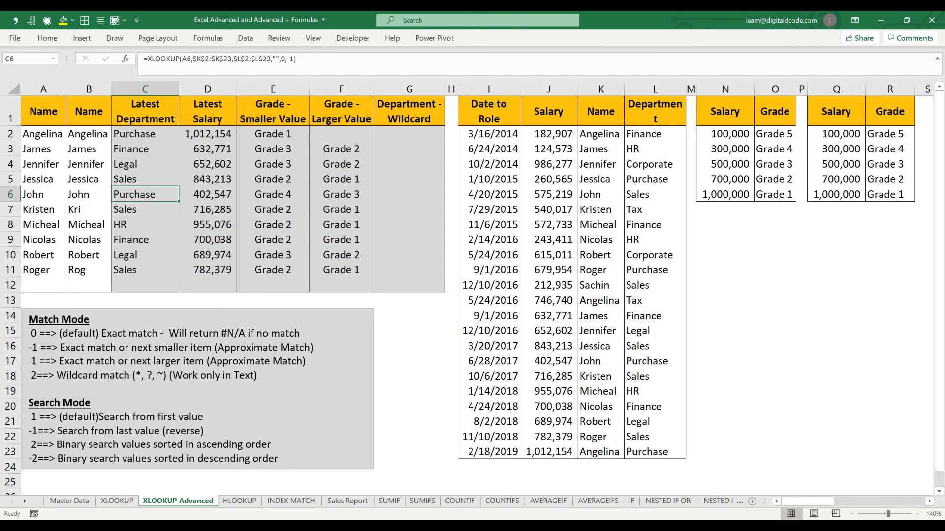
pyautogui.press('Right')
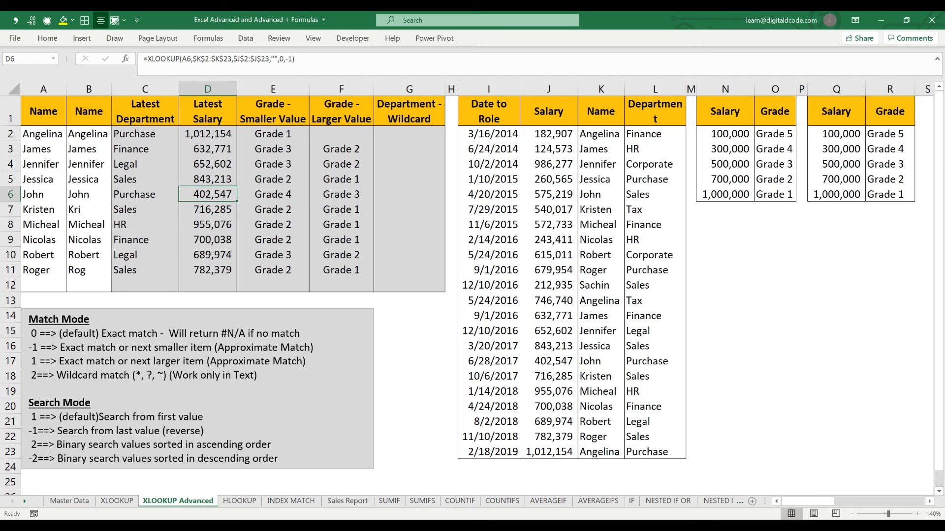
pyautogui.press('Right')
pyautogui.press('Right')
pyautogui.press('Right')
pyautogui.press('Right')
pyautogui.press('Right')
pyautogui.press('Right')
pyautogui.press('Right')
pyautogui.press('Right')
pyautogui.press('Right')
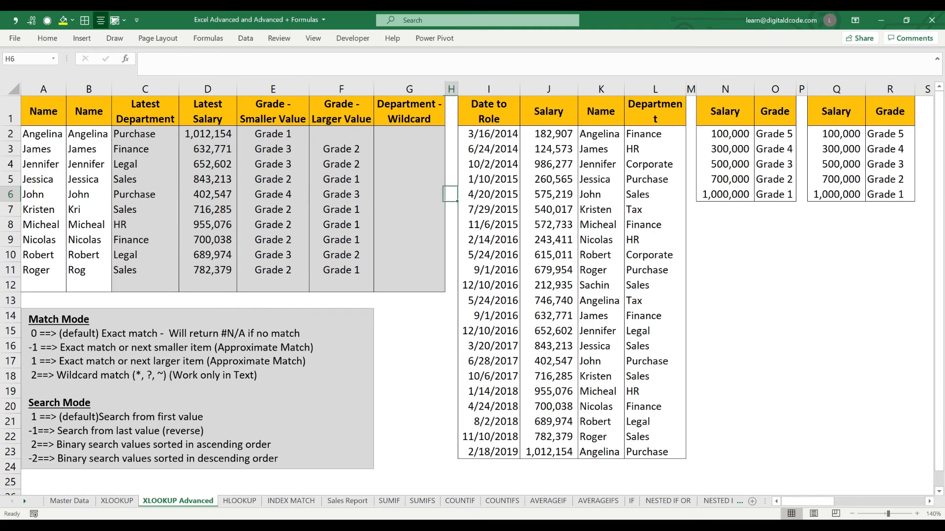
pyautogui.press('Up')
pyautogui.press('Up')
pyautogui.press('Right')
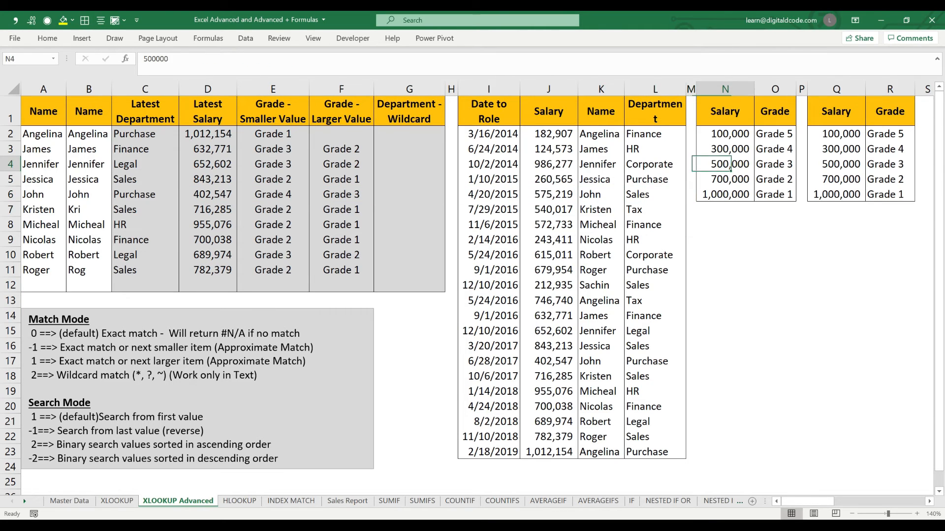
pyautogui.hotkey('shift', 'Up')
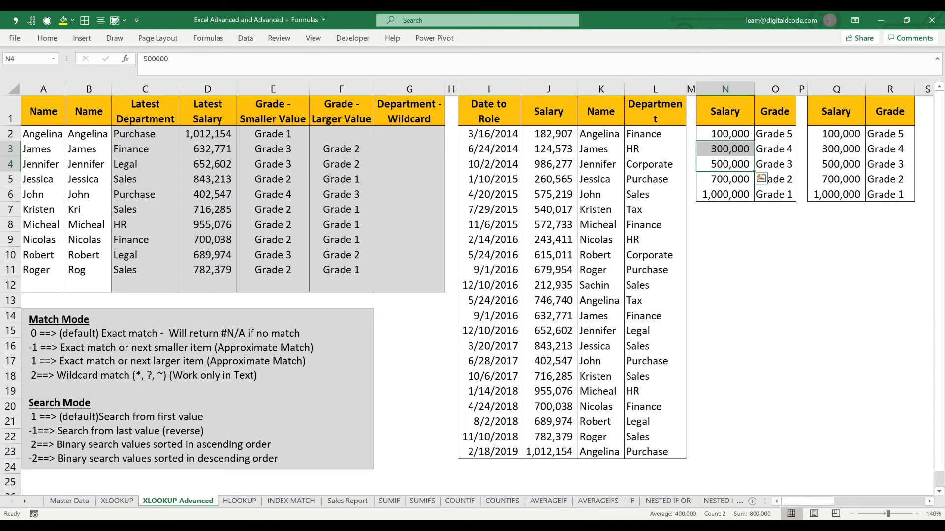
pyautogui.press('Right')
pyautogui.press('Left')
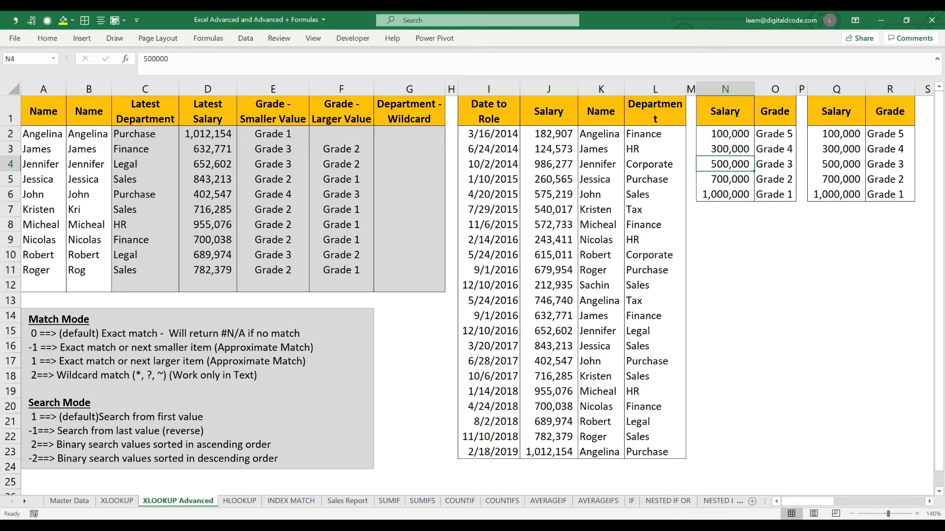
# Review the latest salaries in D5 and D6 and the larger-value grade formula in F6
pyautogui.press('Home')
pyautogui.press('Down')
pyautogui.press('Right')
pyautogui.press('Right')
pyautogui.press('Right')
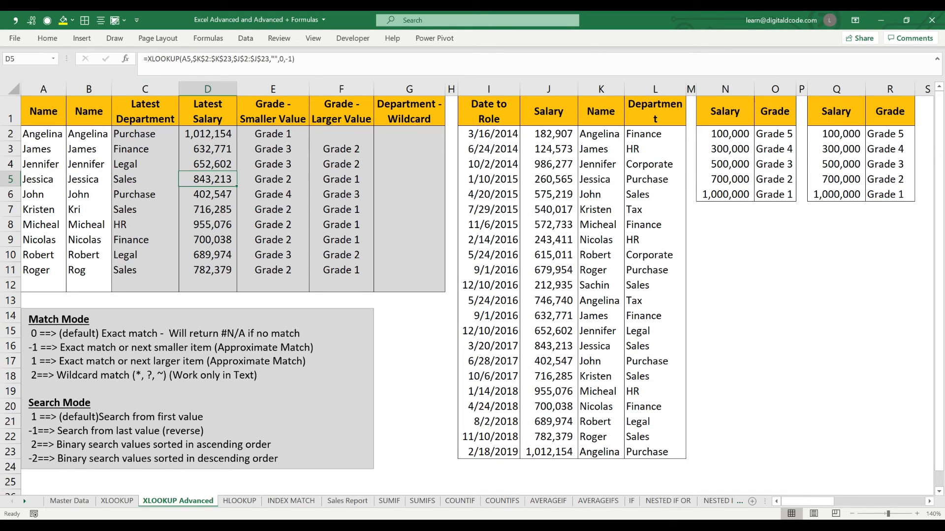
pyautogui.press('Down')
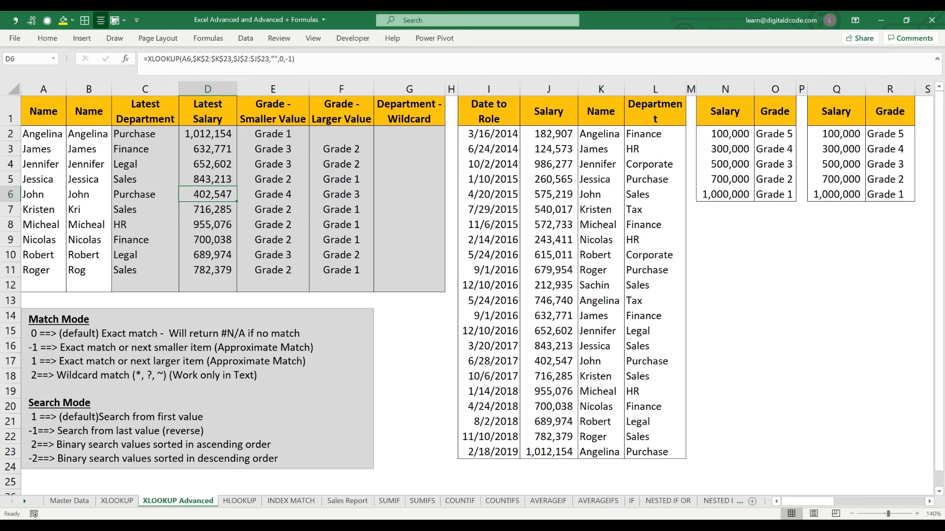
pyautogui.press('Right')
pyautogui.press('Right')
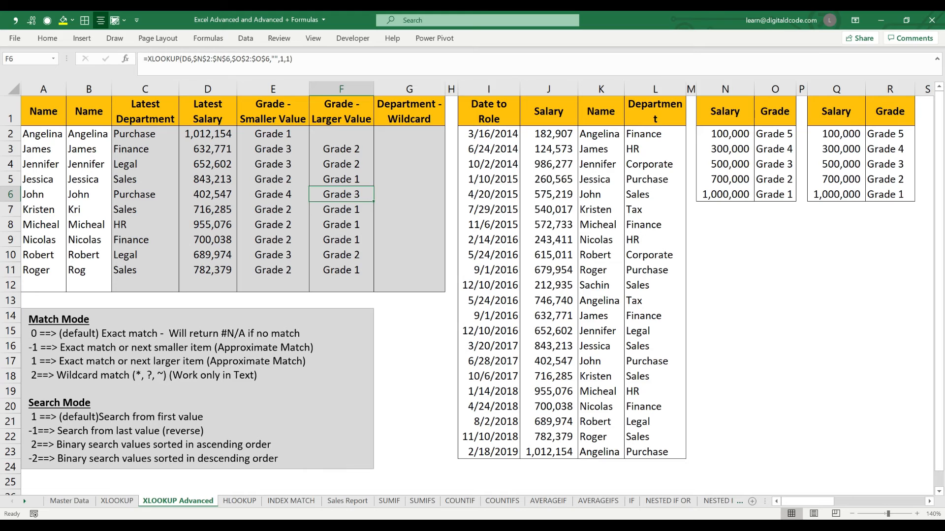
# Start an XLOOKUP formula in G2 under Department - Wildcard with B2 as the lookup value
pyautogui.hotkey('ctrl', 'Up')
pyautogui.press('Right')
pyautogui.press('Down')
pyautogui.write('=xl')
pyautogui.press('Tab')
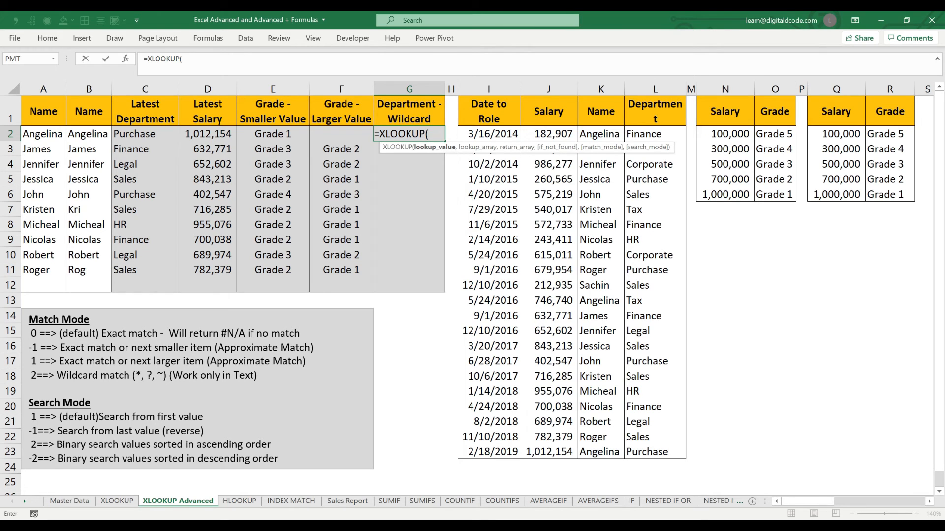
pyautogui.hotkey('ctrl', 'Left')
pyautogui.press('Right')
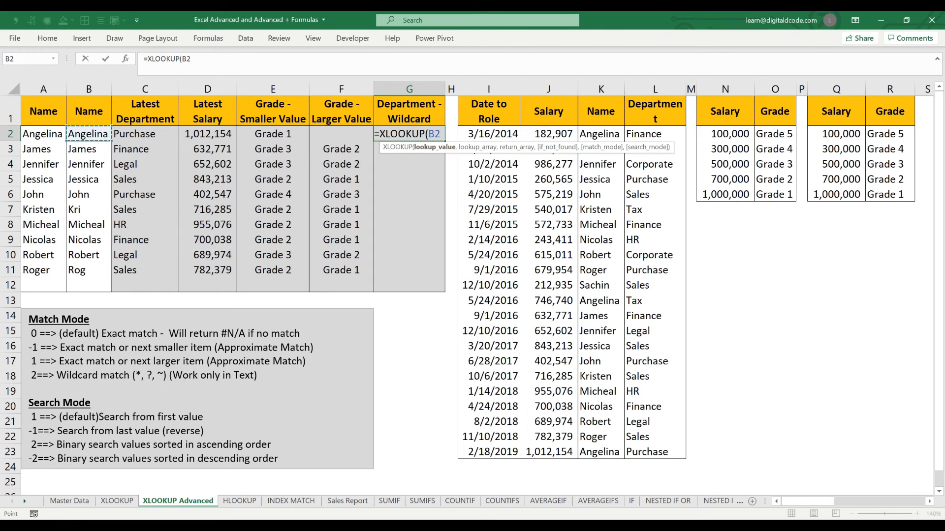
# Set the G2 formula's lookup array to the names in K2:K23 as the absolute range $K$2:$K$23
pyautogui.write(',')
pyautogui.press('Right')
pyautogui.press('Right')
pyautogui.press('Right')
pyautogui.press('Right')
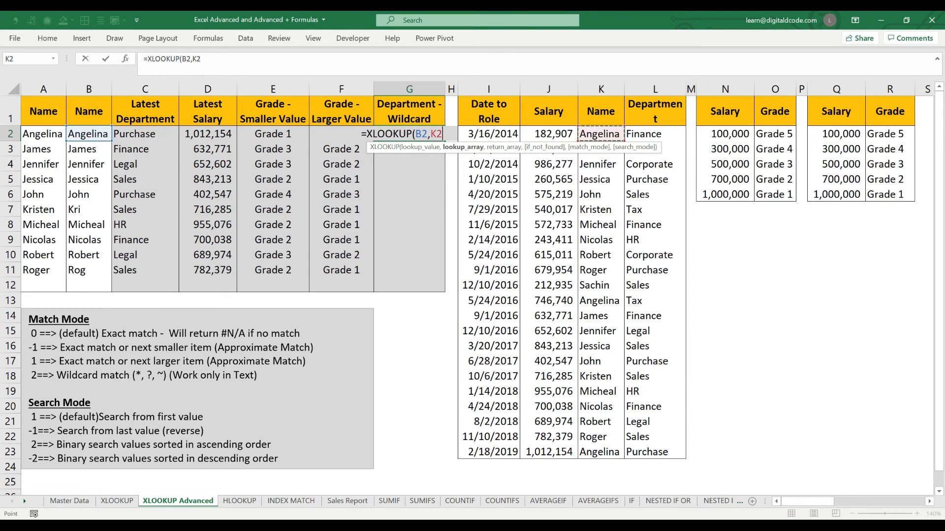
pyautogui.hotkey('ctrl', 'shift', 'Down')
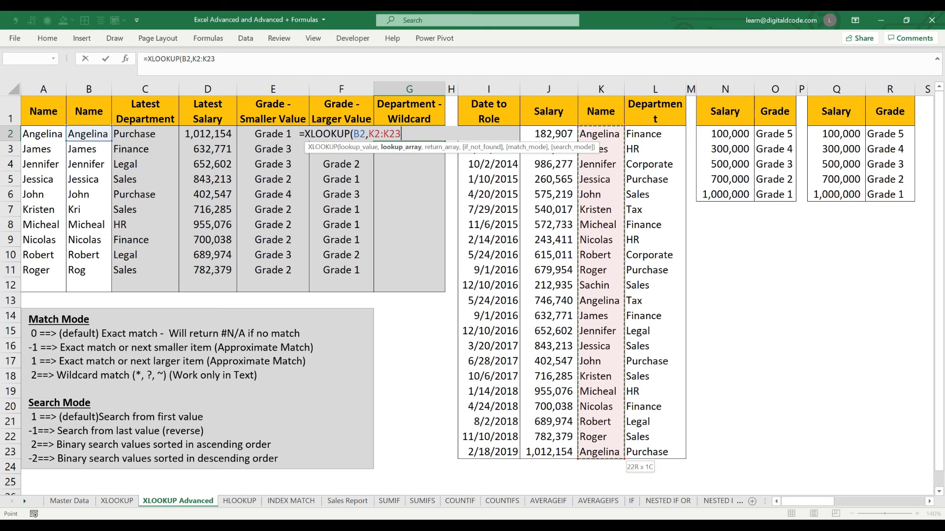
pyautogui.press('F4')
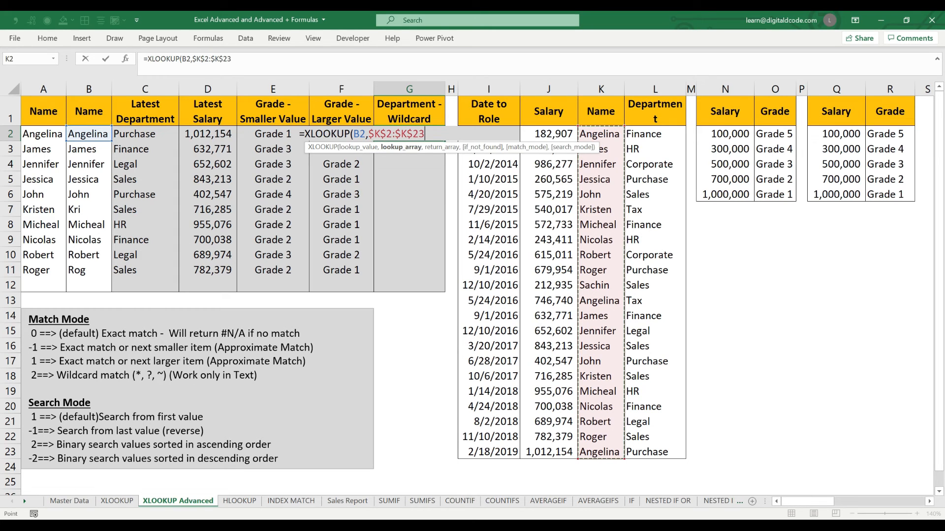
# Set the G2 formula's return array to the departments in L2:L23 as the absolute range $L$2:$L$23
pyautogui.write(',')
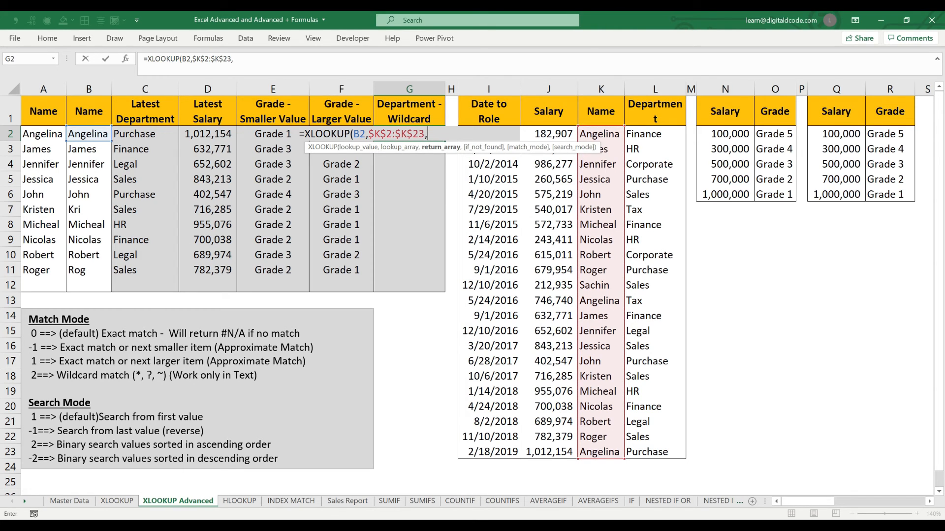
pyautogui.press('Right')
pyautogui.press('Right')
pyautogui.press('Right')
pyautogui.press('Right')
pyautogui.press('Right')
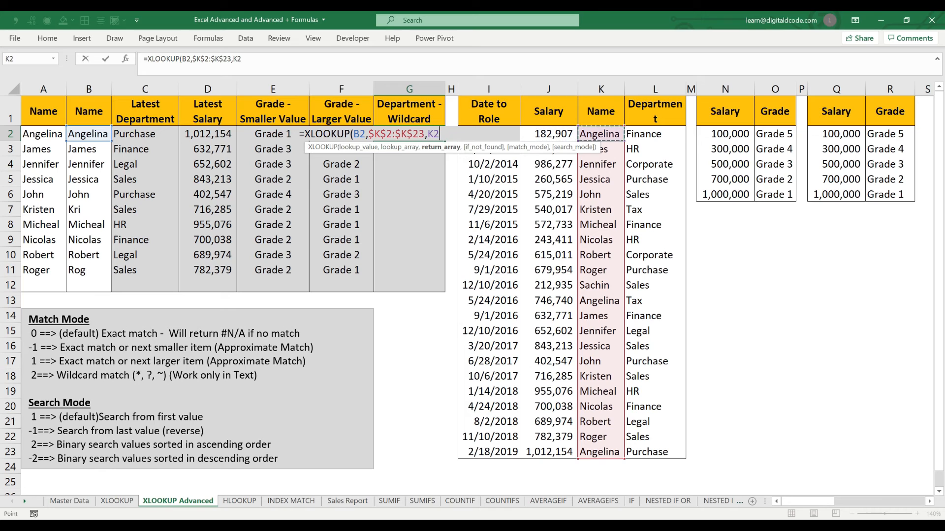
pyautogui.hotkey('ctrl', 'shift', 'Down')
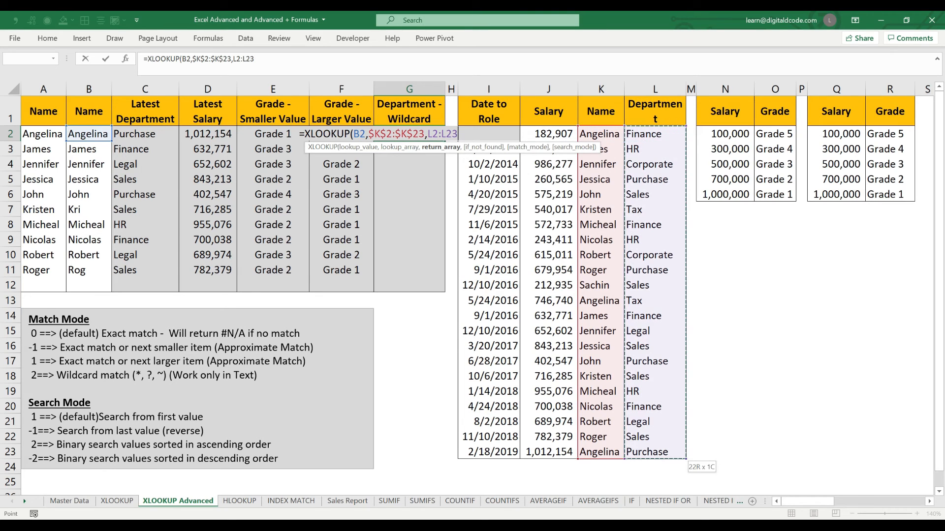
pyautogui.press('F4')
pyautogui.write(',')
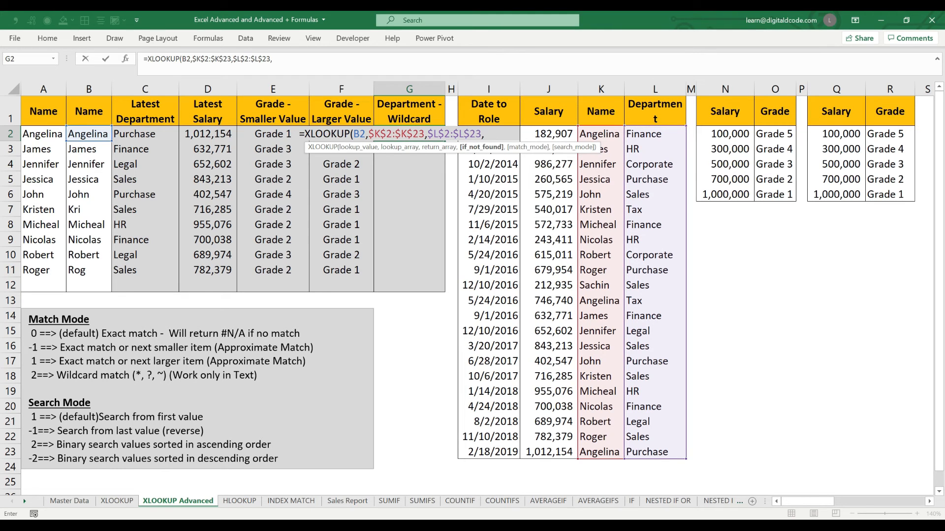
# Set the G2 formula's if-not-found value to "" and its match mode to 2, wildcard character match
pyautogui.write(',"",')
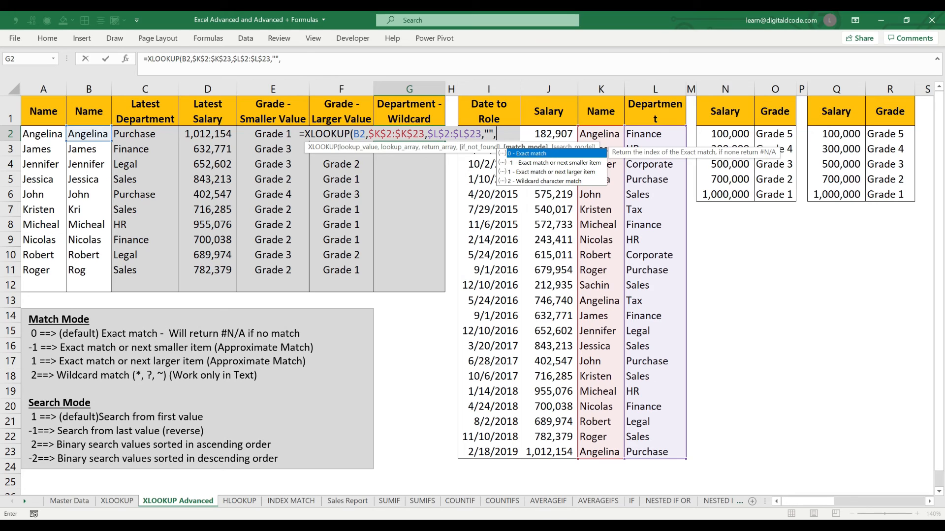
pyautogui.press('Down')
pyautogui.press('Down')
pyautogui.press('Down')
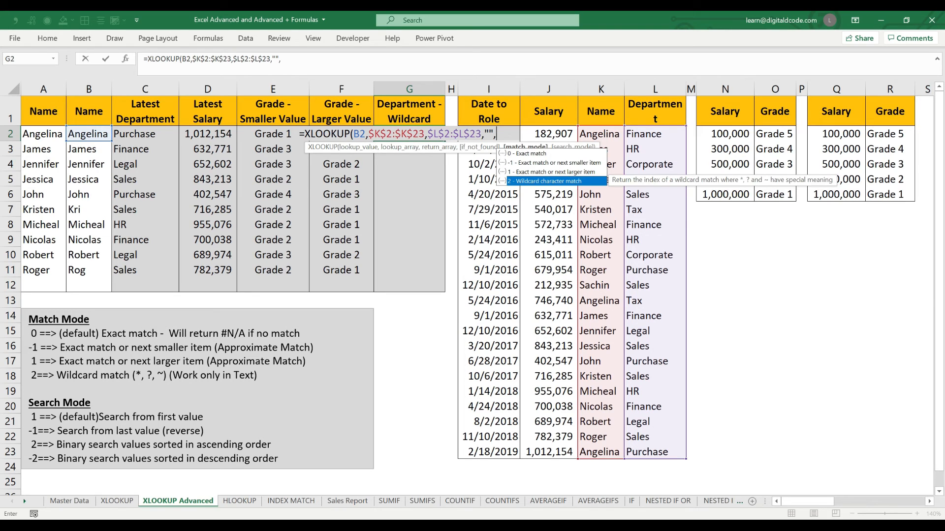
pyautogui.press('Tab')
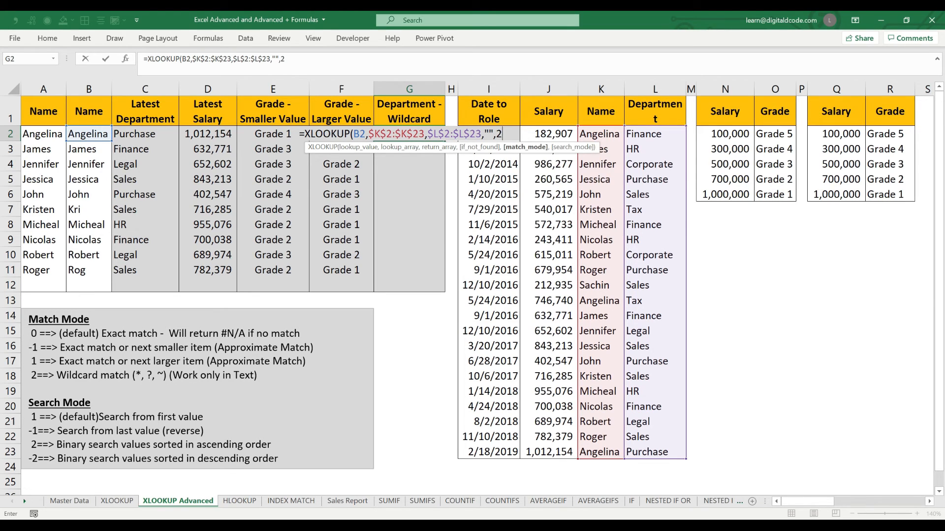
pyautogui.press('BackSpace')
pyautogui.press('Down')
pyautogui.press('Down')
pyautogui.press('Down')
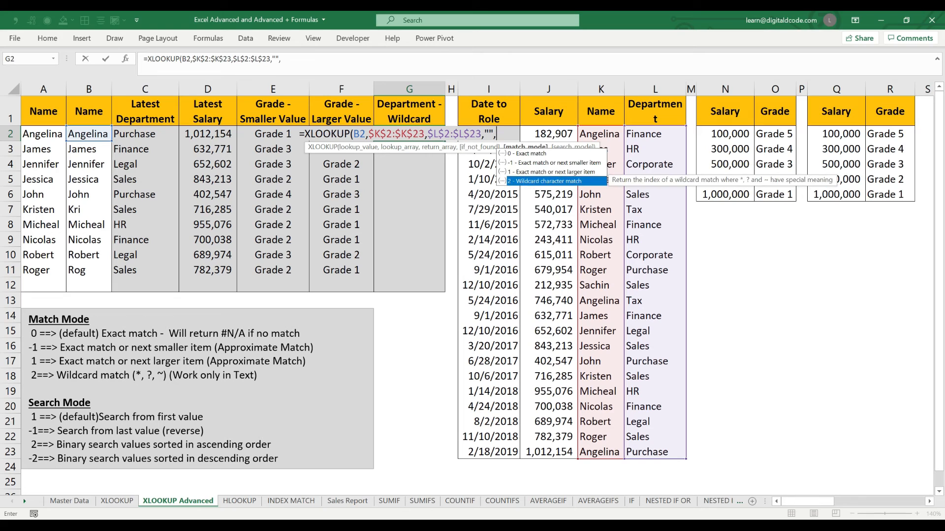
pyautogui.press('Tab')
pyautogui.write(',')
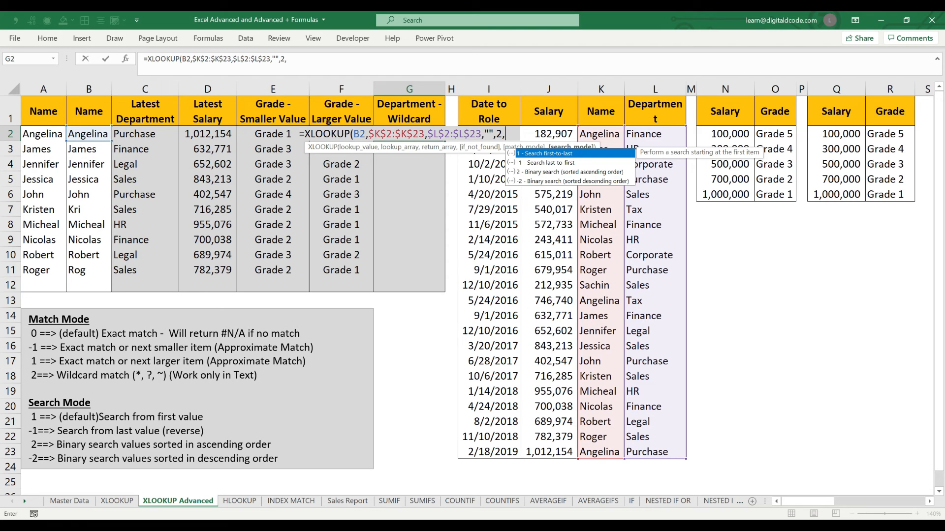
# Set the search mode to 1, first-to-last, and complete the XLOOKUP formula in G2
pyautogui.write('1')
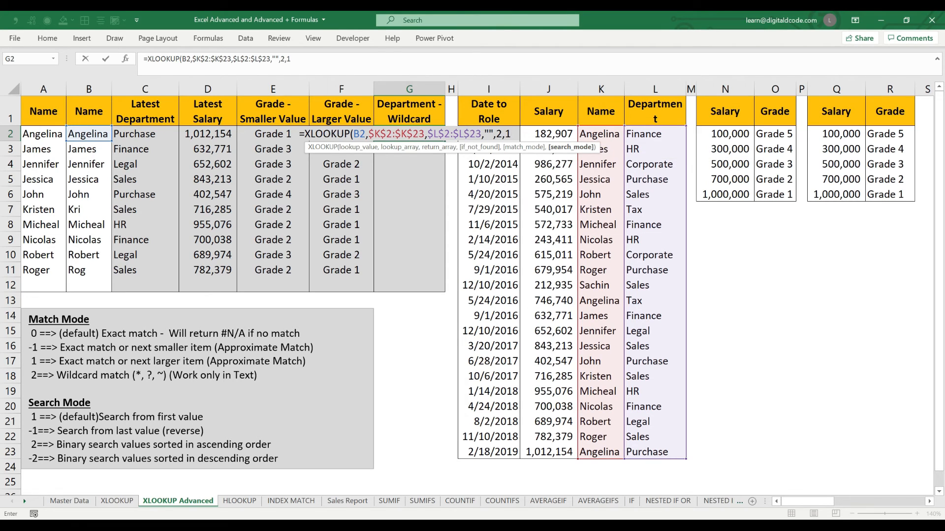
pyautogui.write(')')
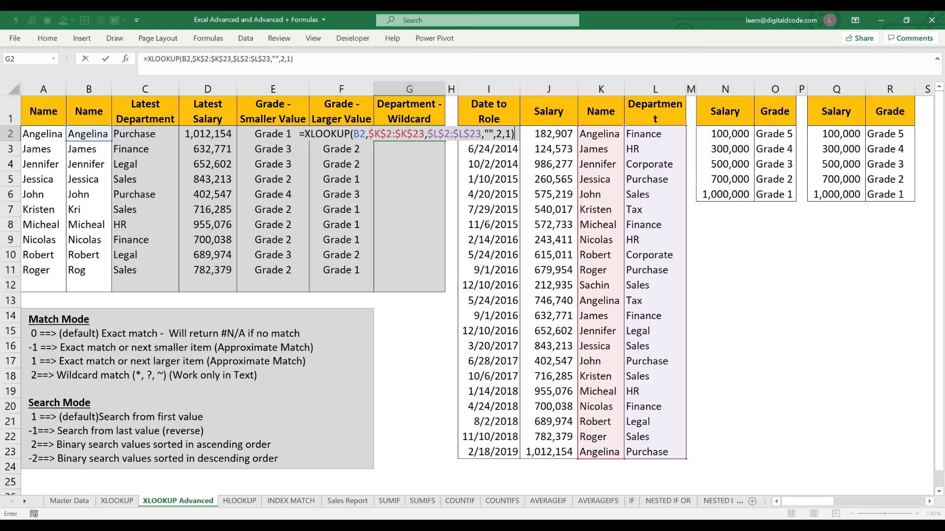
pyautogui.press('Return')
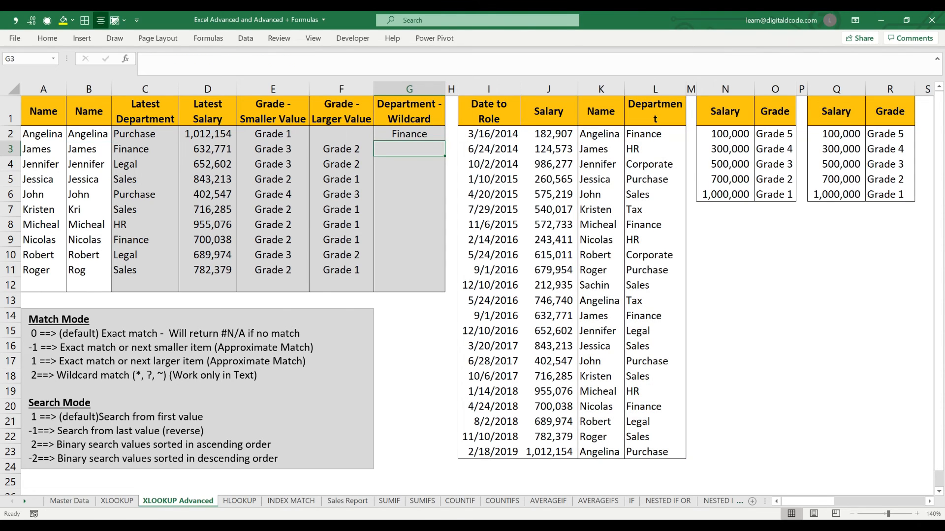
# Copy the G2 formula down the Department - Wildcard column through G11
pyautogui.press('Up')
pyautogui.hotkey('ctrl', 'c')
pyautogui.hotkey('shift', 'Down')
pyautogui.hotkey('shift', 'Down')
pyautogui.hotkey('shift', 'Down')
pyautogui.hotkey('shift', 'Down')
pyautogui.hotkey('shift', 'Down')
pyautogui.hotkey('shift', 'Down')
pyautogui.hotkey('shift', 'Down')
pyautogui.hotkey('shift', 'Down')
pyautogui.hotkey('shift', 'Down')
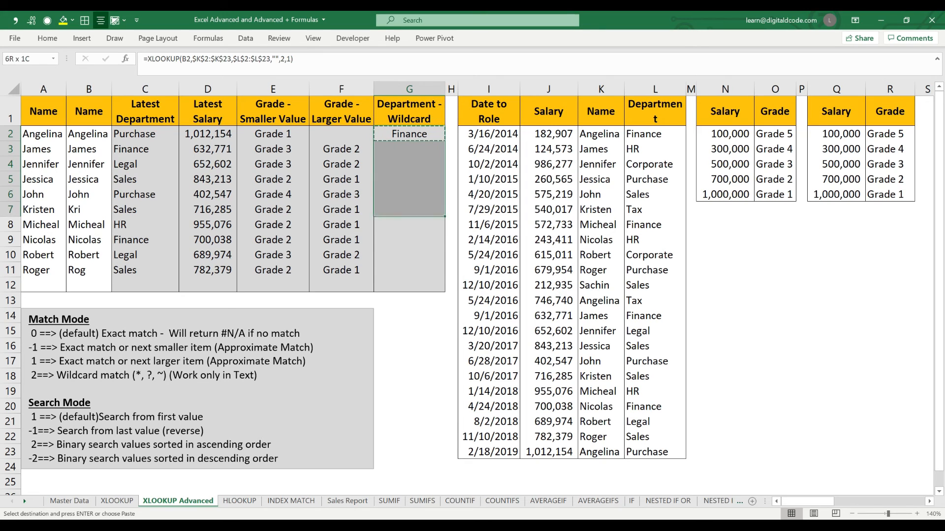
pyautogui.press('Return')
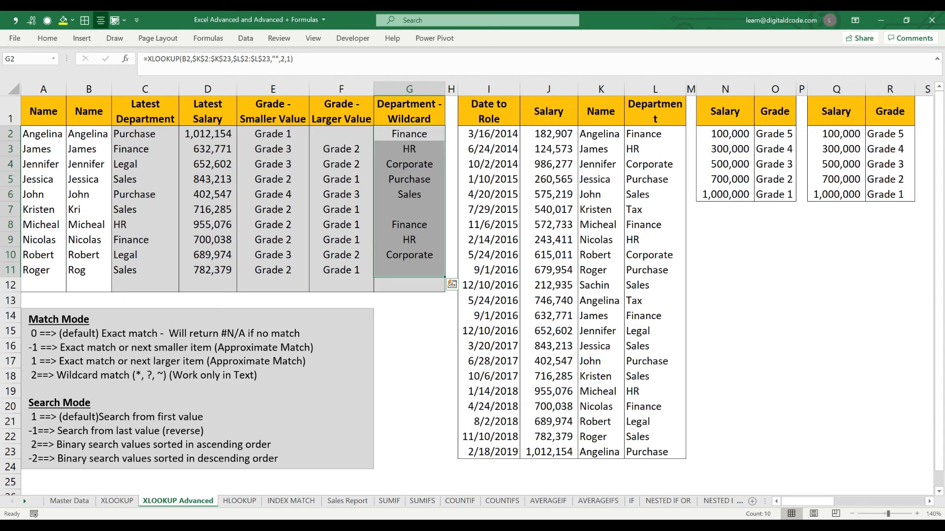
# Inspect the Department - Wildcard formulas and results down column G, especially G7 and G11
pyautogui.press('Down')
pyautogui.press('Down')
pyautogui.press('Down')
pyautogui.press('Down')
pyautogui.press('Down')
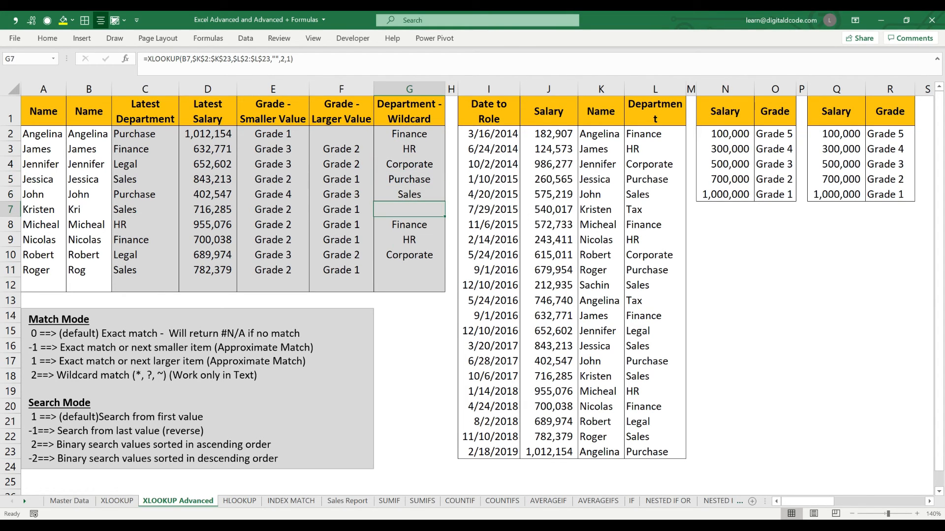
pyautogui.press('Down')
pyautogui.press('Down')
pyautogui.press('Down')
pyautogui.press('Down')
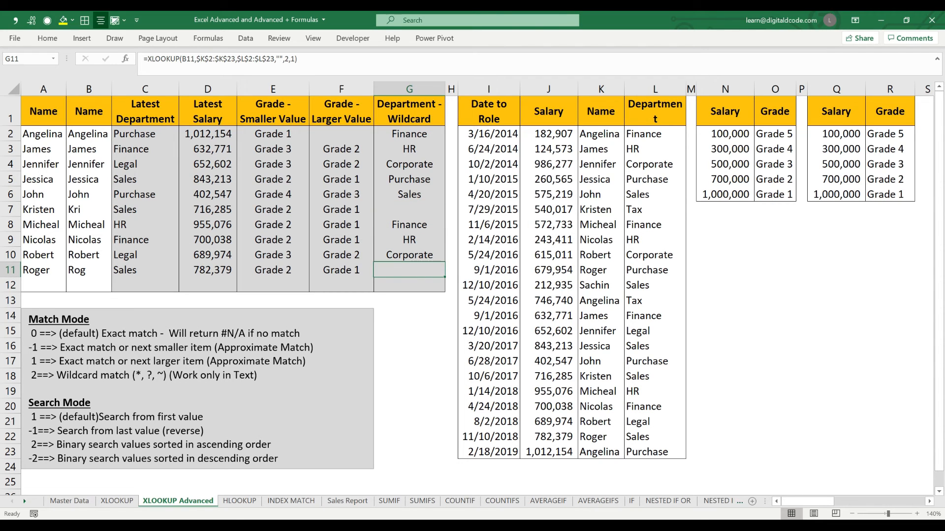
# Compare the shortened name in B11 with the full names in the column K lookup list
pyautogui.press('Left')
pyautogui.press('Left')
pyautogui.press('Left')
pyautogui.press('Left')
pyautogui.press('Left')
pyautogui.press('Left')
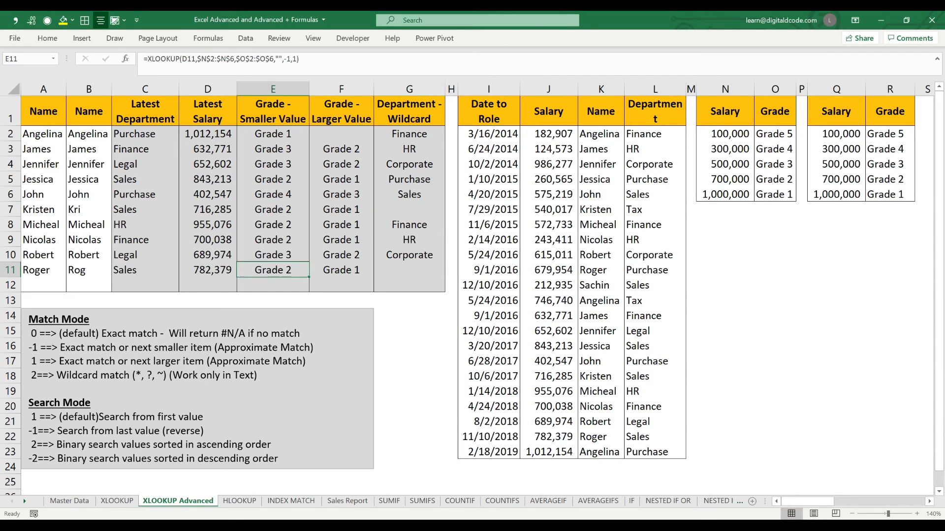
pyautogui.press('Right')
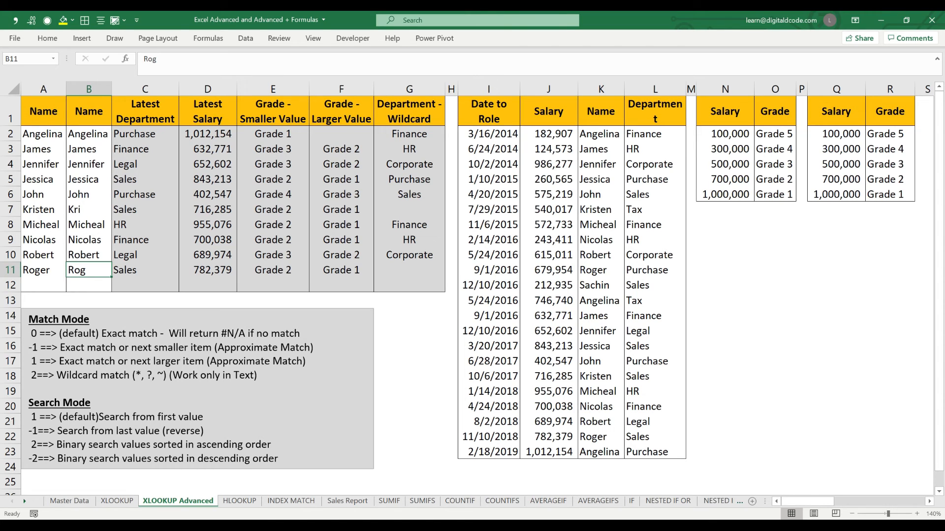
pyautogui.moveTo(601, 134); pyautogui.dragTo(600, 361)
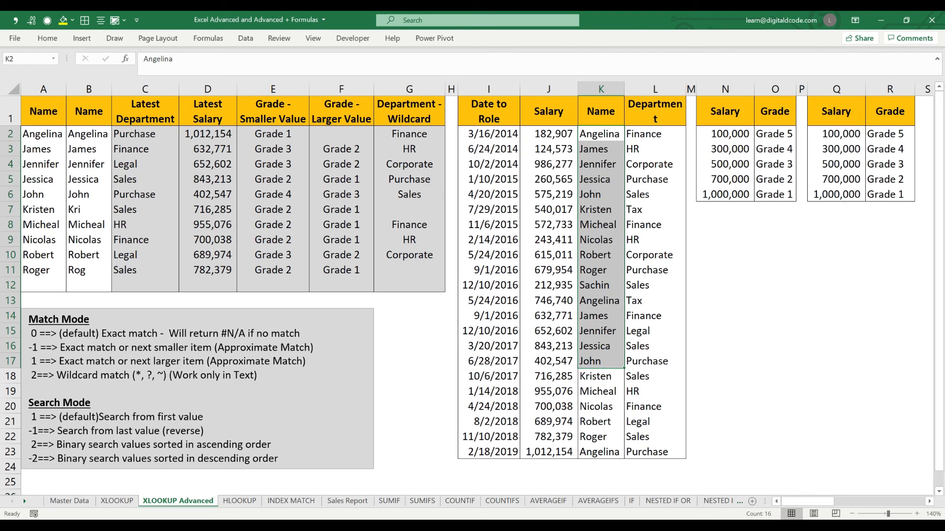
pyautogui.click(88, 270)
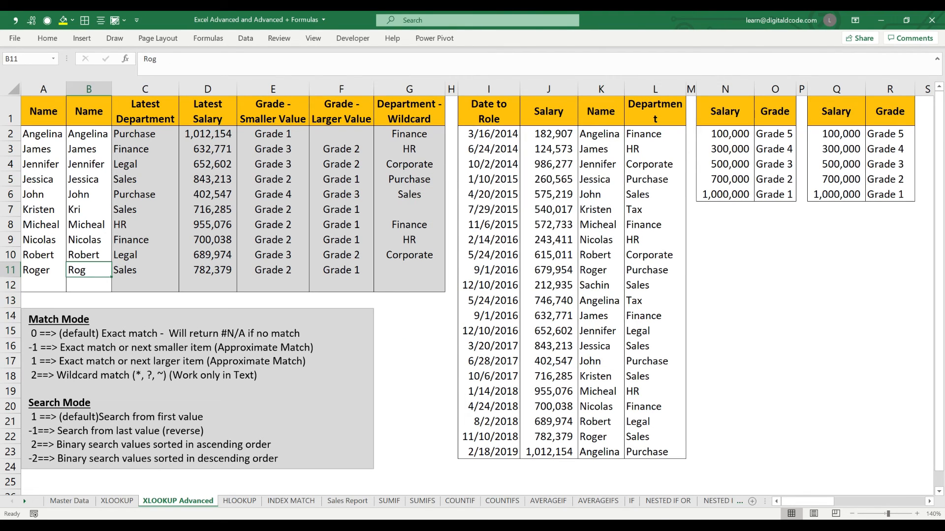
# Append the wildcard characters ?? to the shortened name in B11 and check G11 against the record in K11:L11
pyautogui.moveTo(63, 375); pyautogui.dragTo(153, 374)
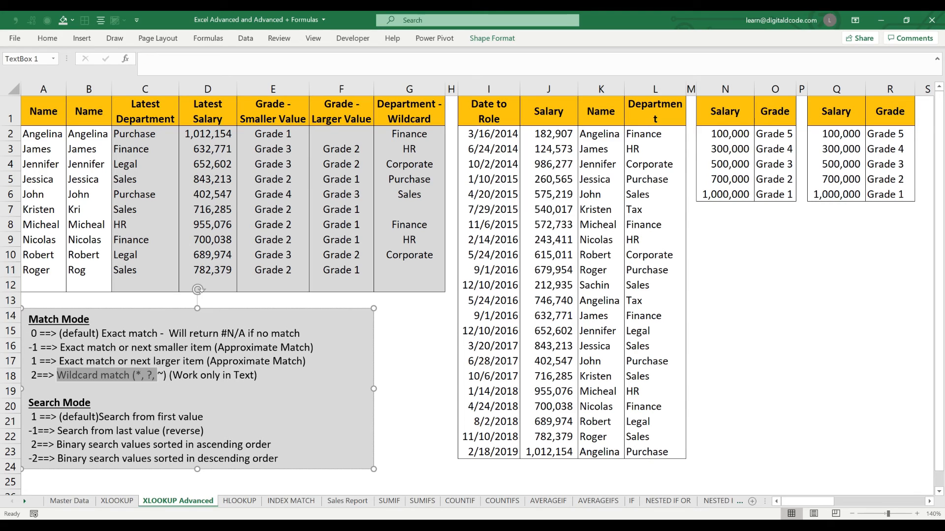
pyautogui.click(89, 270)
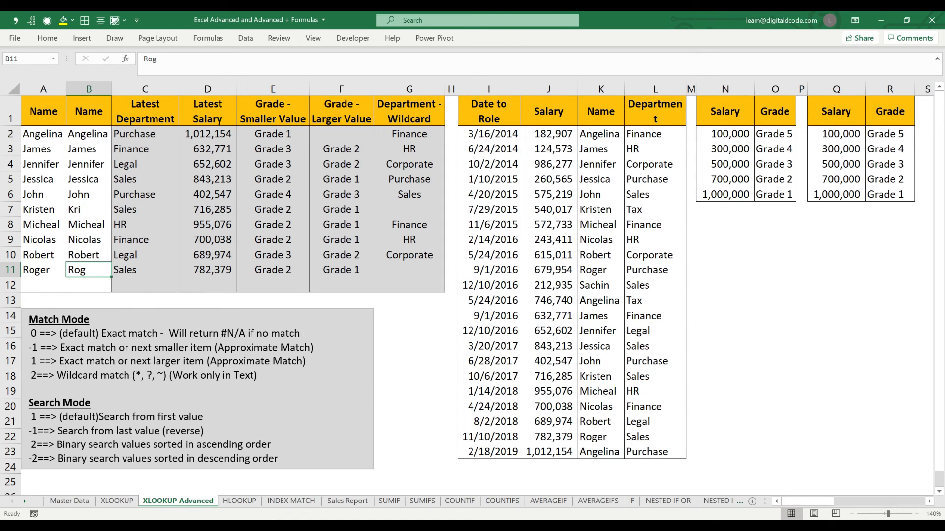
pyautogui.press('F2')
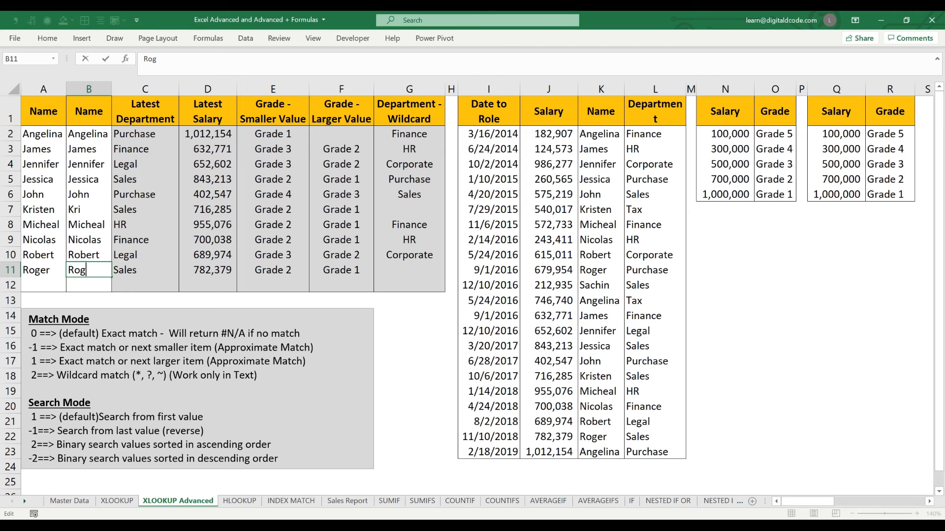
pyautogui.write('??')
pyautogui.press('Return')
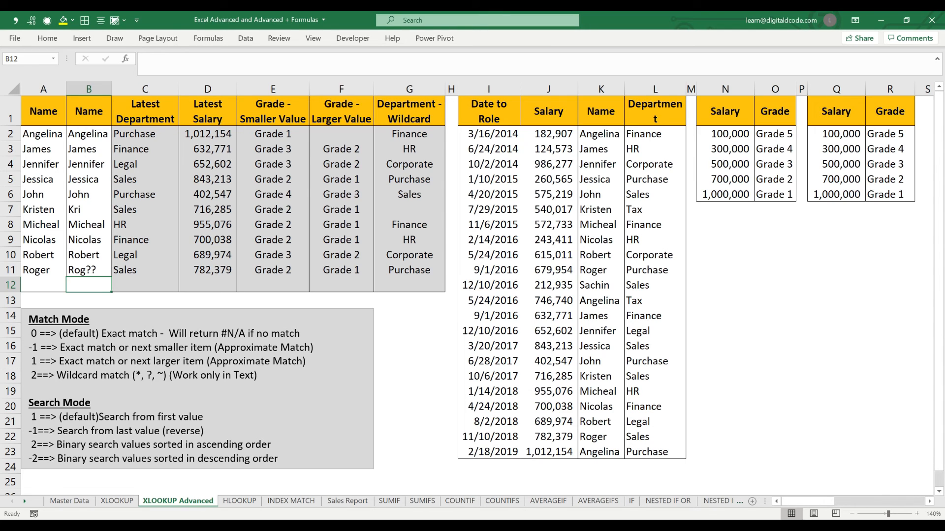
pyautogui.moveTo(652, 270); pyautogui.dragTo(601, 270)
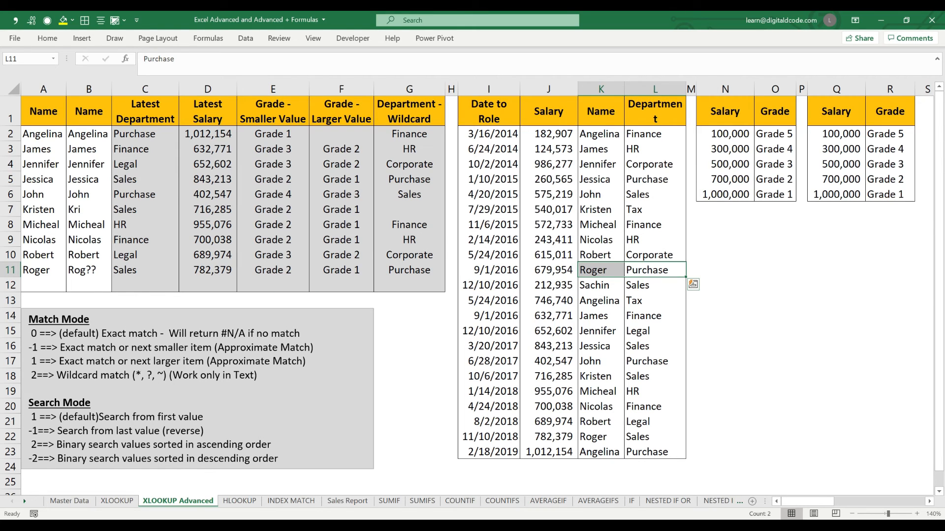
# Append the wildcard character * to the shortened name in B7 of the second Name column
pyautogui.click(88, 209)
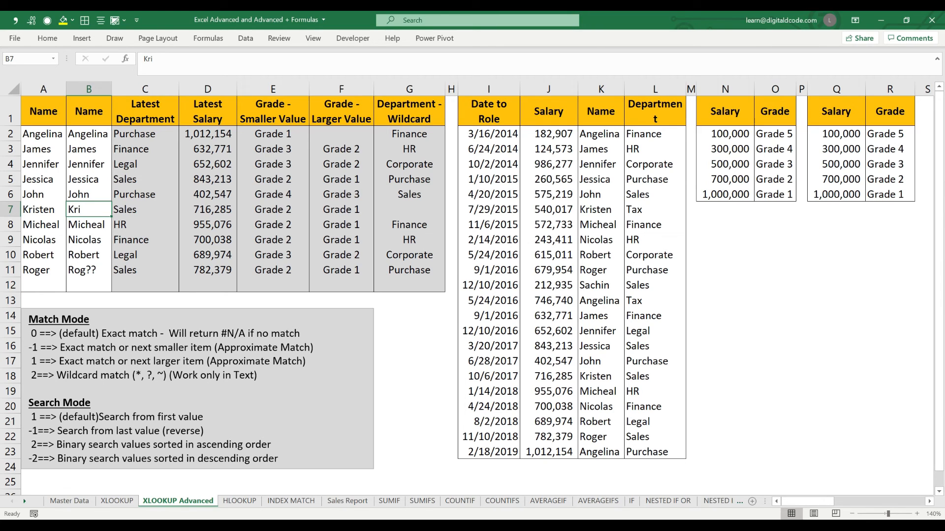
pyautogui.press('F2')
pyautogui.write('*')
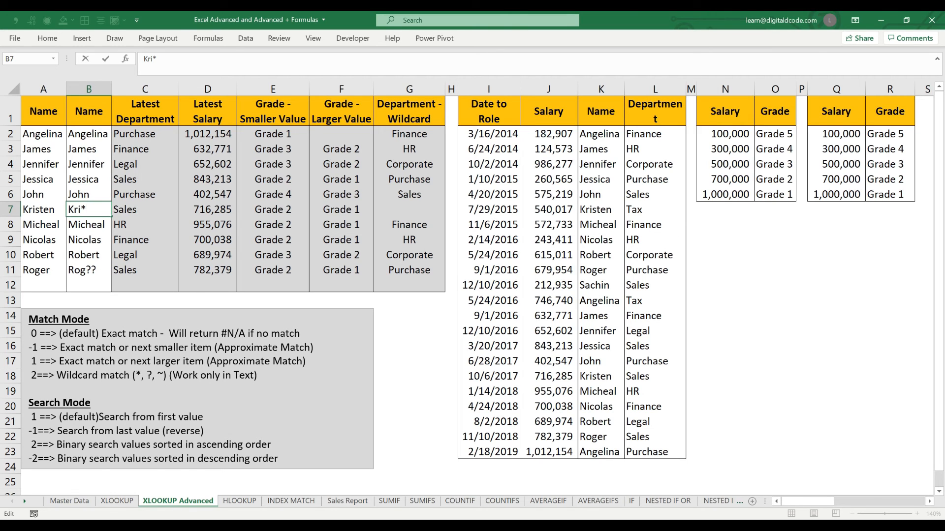
pyautogui.press('Return')
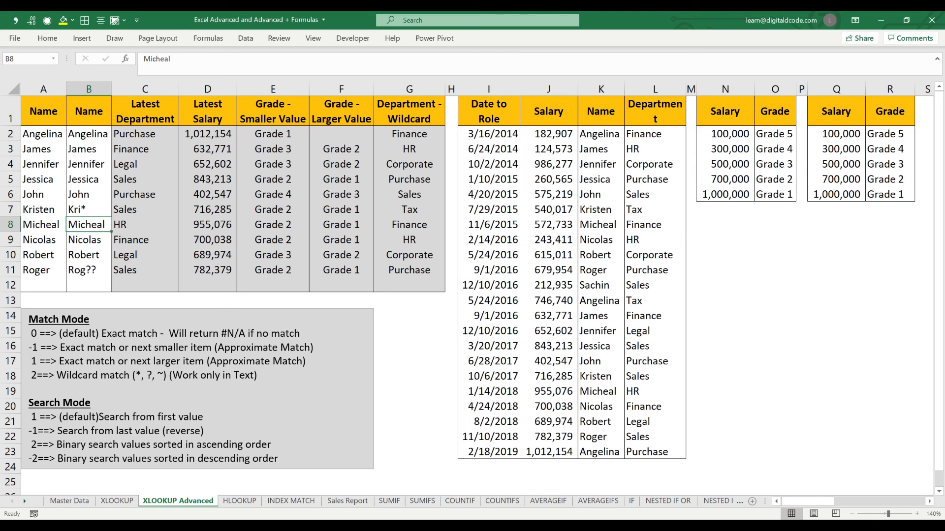
pyautogui.press('Up')
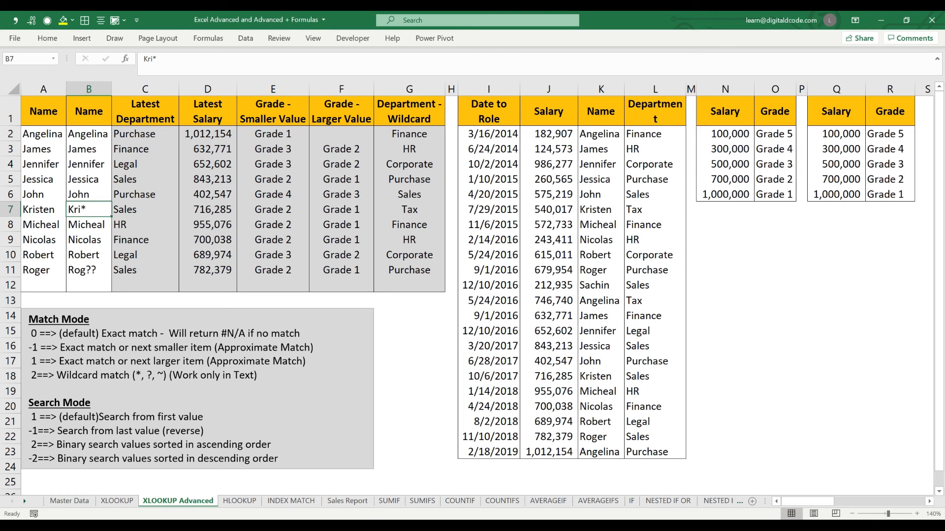
pyautogui.press('Down')
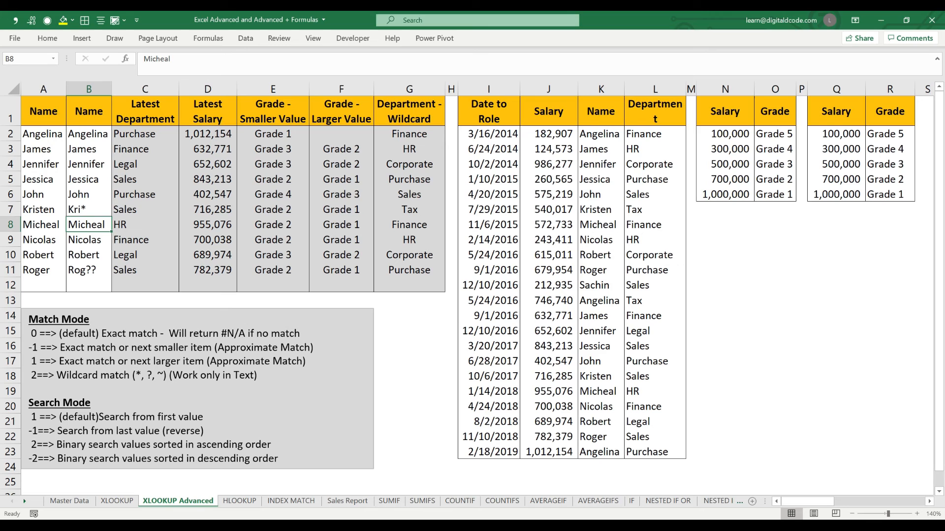
# Review the binary search modes 2 and -2 in the notes, along with the Grade - Smaller Value and Grade - Larger Value headers
pyautogui.moveTo(280, 459); pyautogui.dragTo(29, 445)
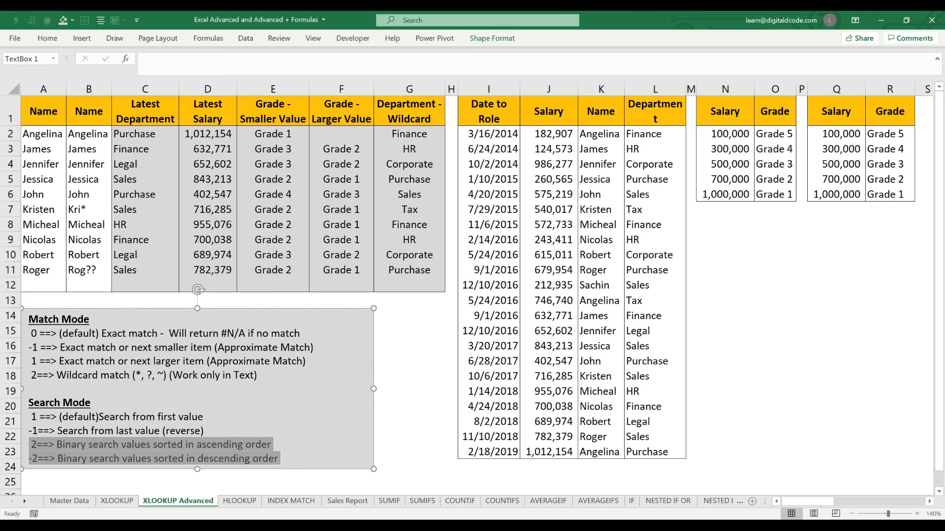
pyautogui.click(273, 112)
pyautogui.click(341, 112)
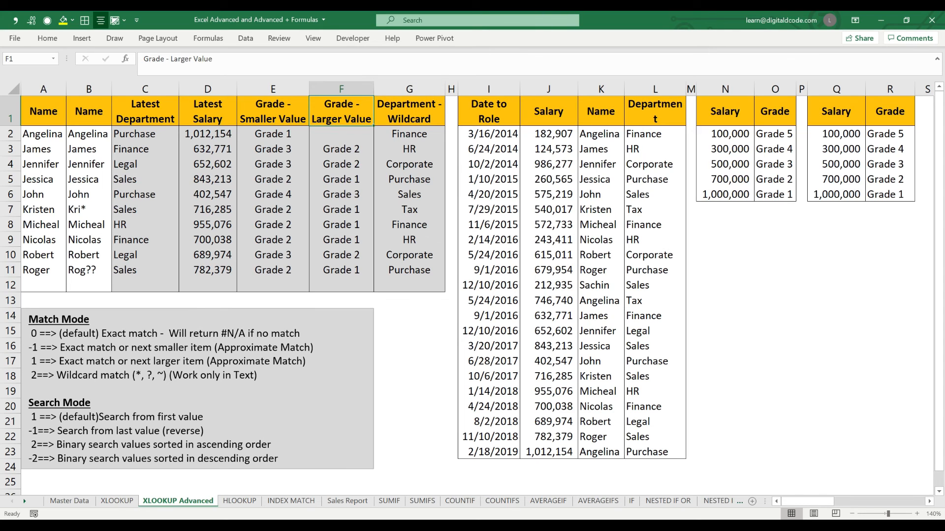
# Examine the sort order of the salaries and their grades in the first grade table, N2:O6
pyautogui.moveTo(725, 134); pyautogui.dragTo(774, 163)
pyautogui.click(725, 195)
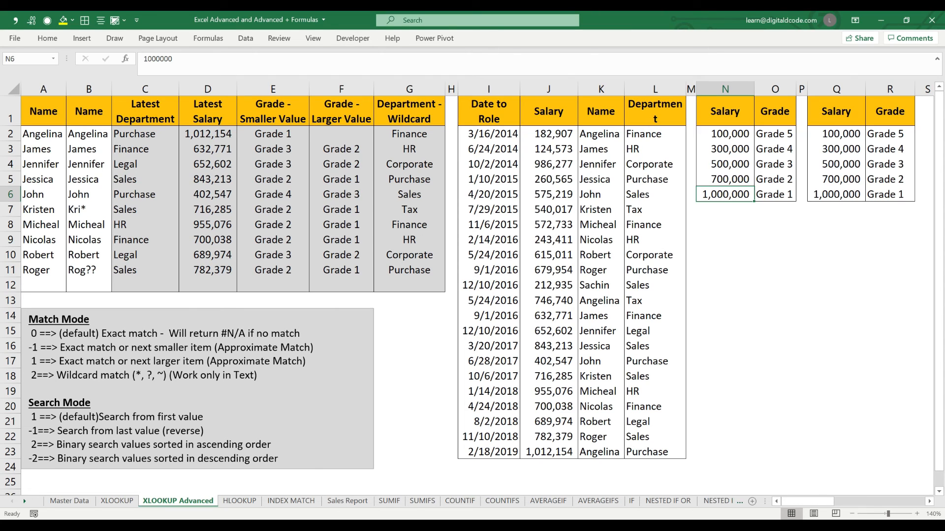
pyautogui.press('Up')
pyautogui.hotkey('shift', 'Right')
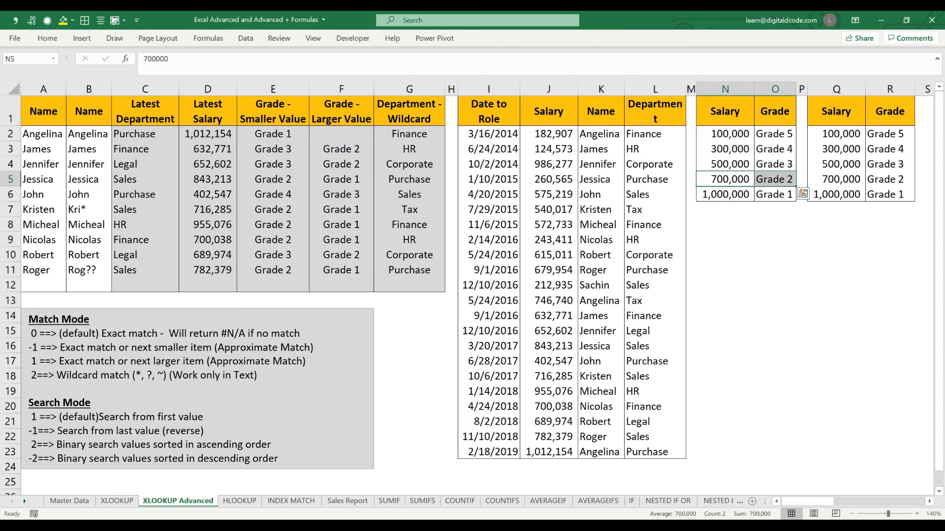
pyautogui.hotkey('ctrl', 'q')
pyautogui.press('Escape')
pyautogui.press('Up')
pyautogui.press('Up')
pyautogui.press('Up')
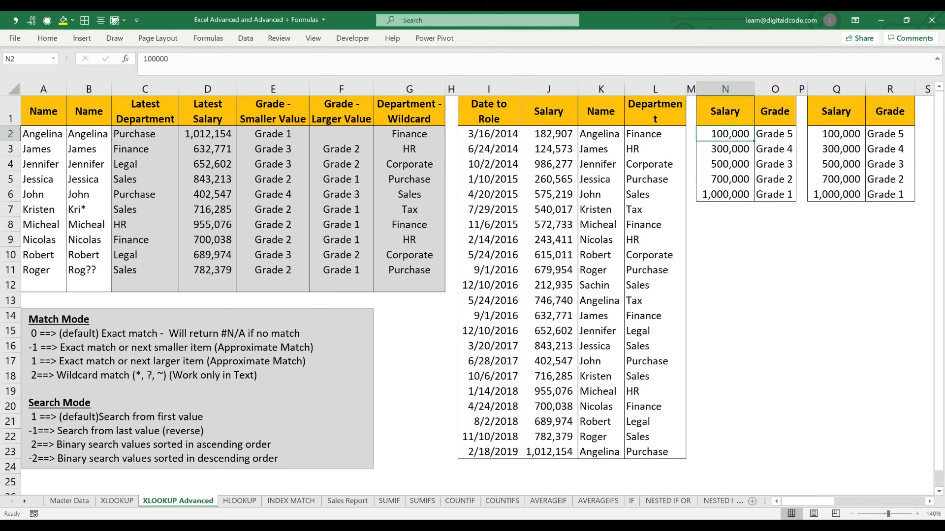
pyautogui.press('Down')
pyautogui.press('Down')
pyautogui.press('Down')
pyautogui.press('Down')
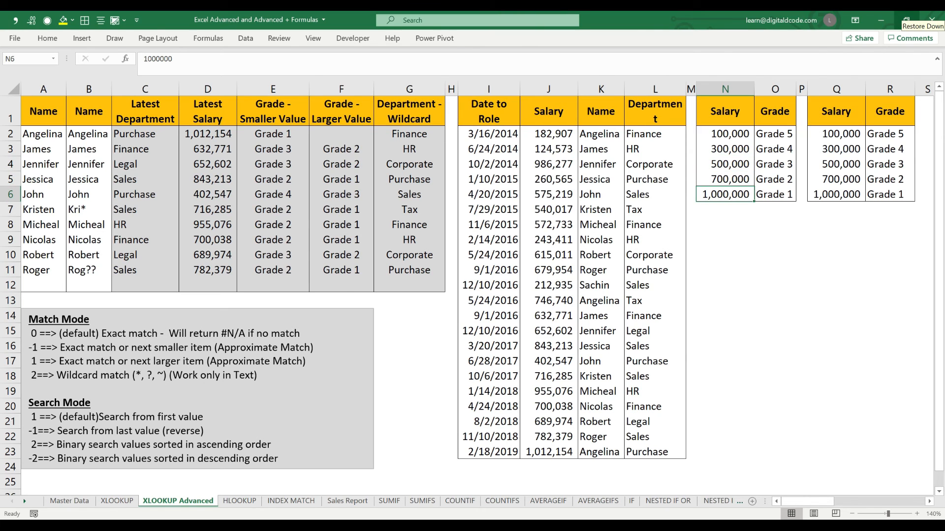
pyautogui.press('Right')
pyautogui.press('Up')
pyautogui.press('Up')
pyautogui.press('Up')
pyautogui.press('Up')
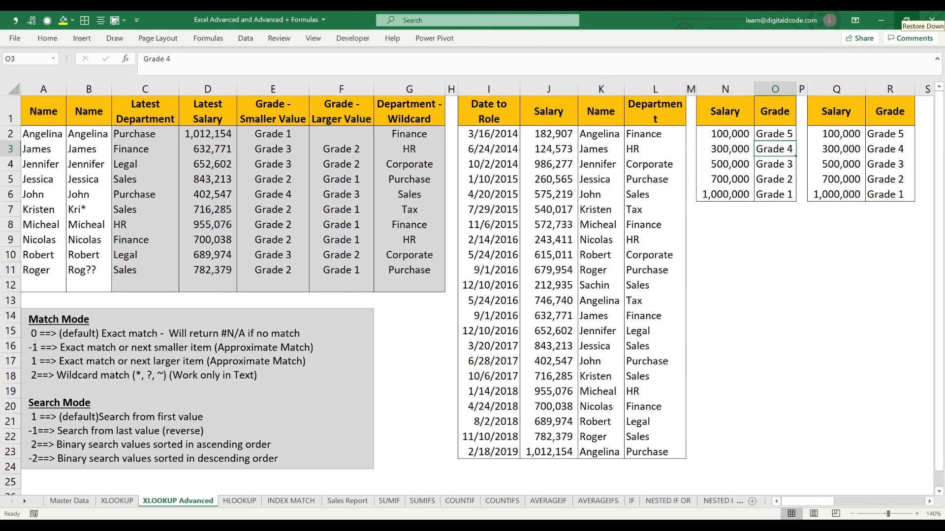
pyautogui.press('Down')
pyautogui.press('Down')
pyautogui.press('Down')
pyautogui.press('Down')
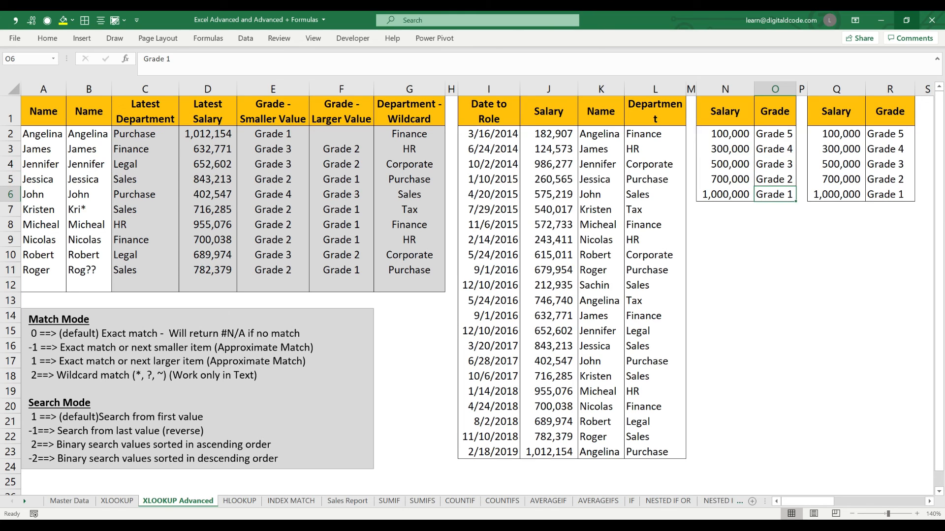
# Move the 700,000 and Grade 2 entry from N5:O5 to above the 300,000 row in the first grade table
pyautogui.press('Up')
pyautogui.press('Left')
pyautogui.hotkey('shift', 'Right')
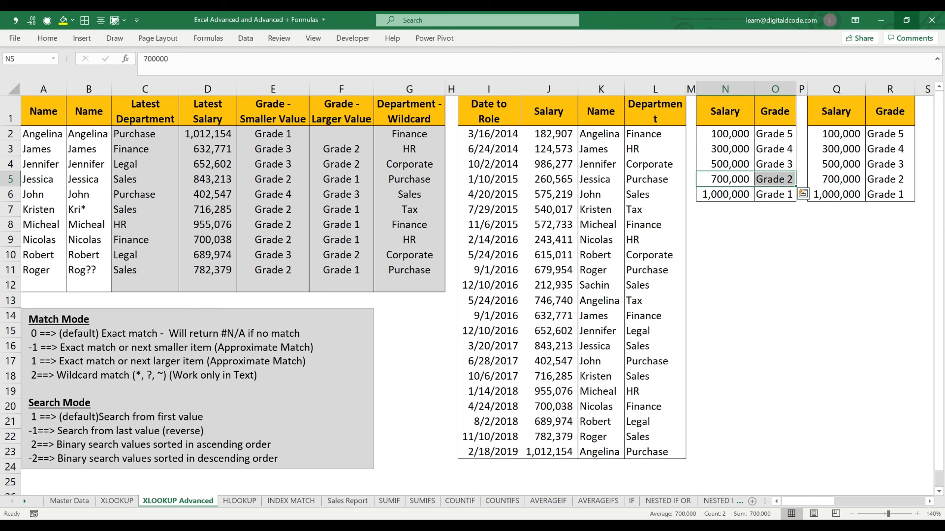
pyautogui.hotkey('ctrl', 'c')
pyautogui.press('Up')
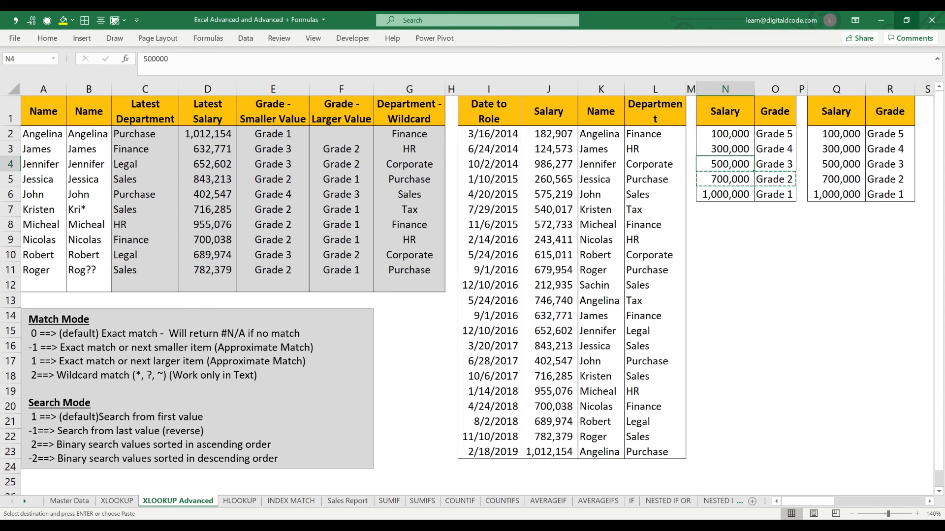
pyautogui.press('Up')
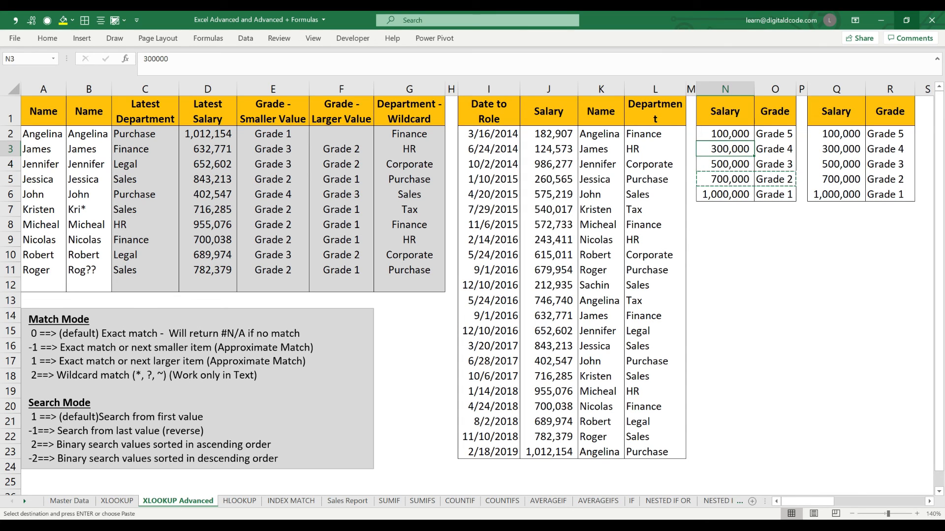
pyautogui.hotkey('ctrl', 'shift', '=')
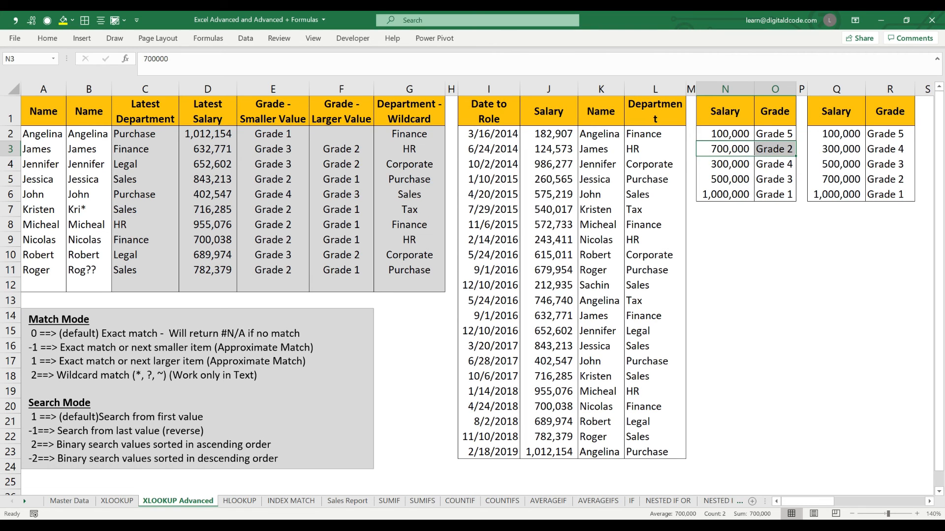
# Compare the ascending and descending sort requirements in the binary search notes with the salary order in column Q
pyautogui.moveTo(273, 445); pyautogui.dragTo(153, 445)
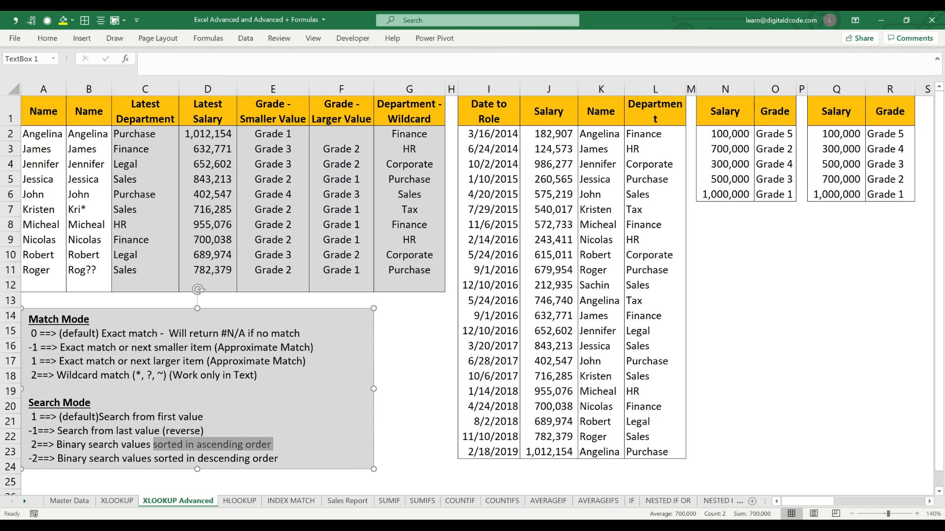
pyautogui.moveTo(279, 458); pyautogui.dragTo(154, 459)
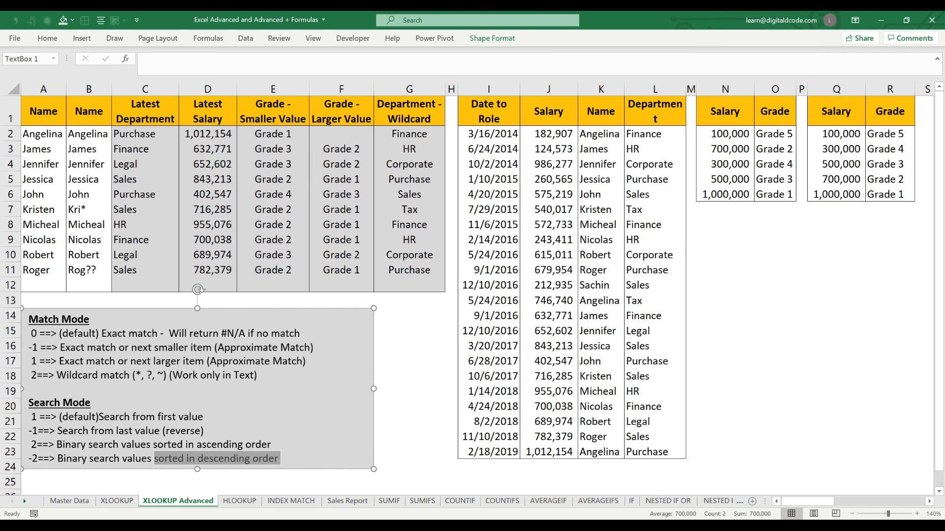
pyautogui.moveTo(121, 445); pyautogui.dragTo(245, 445)
pyautogui.moveTo(837, 134); pyautogui.dragTo(836, 179)
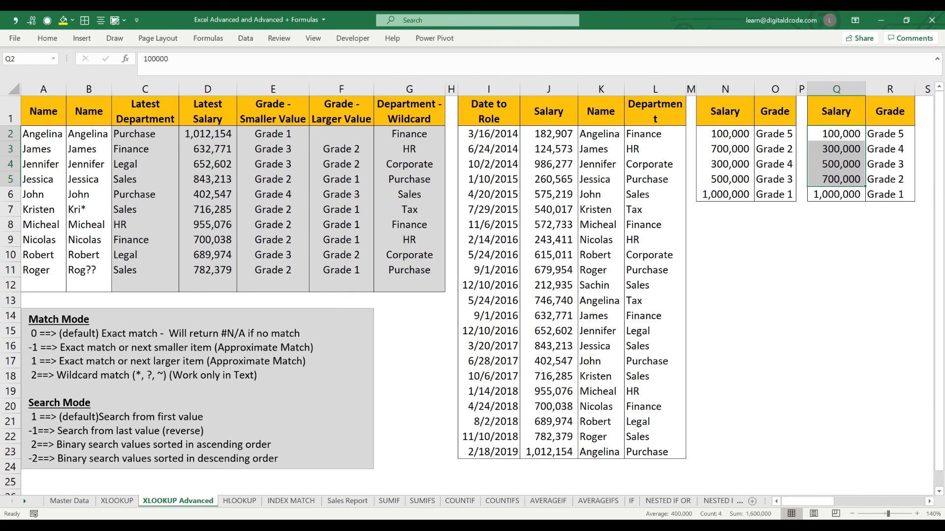
pyautogui.moveTo(198, 458); pyautogui.dragTo(281, 458)
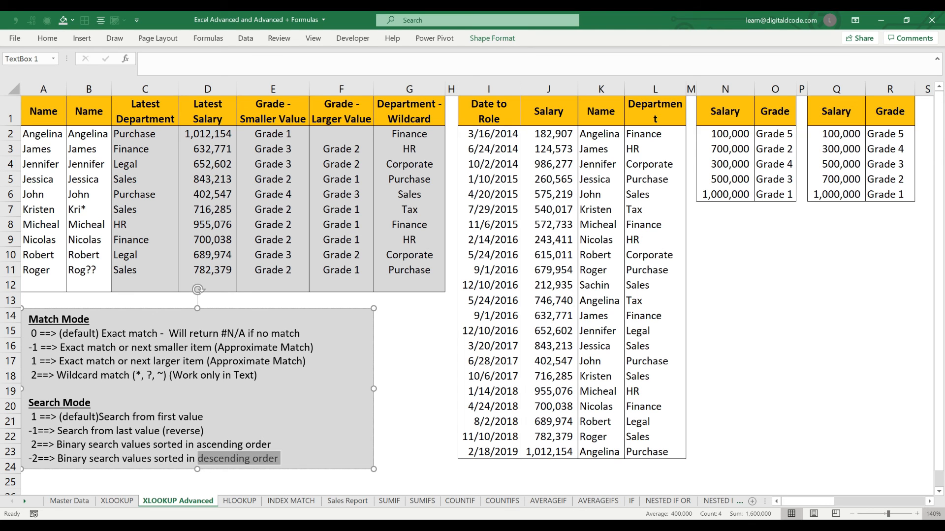
# Begin an XLOOKUP formula in Y2 with the header Y1 as lookup value and the headers U1:W1 as lookup array
pyautogui.click(929, 501)
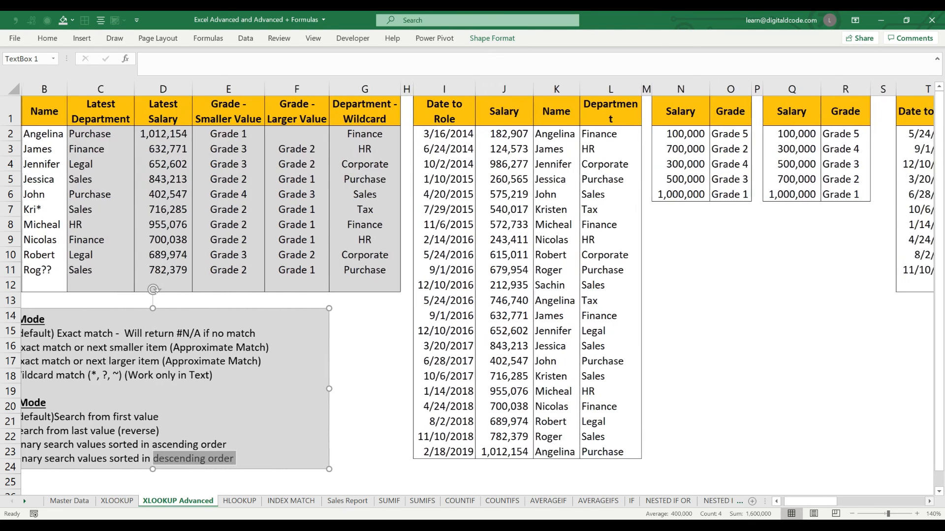
pyautogui.click(929, 502)
pyautogui.click(929, 501)
pyautogui.click(930, 501)
pyautogui.click(929, 502)
pyautogui.click(929, 501)
pyautogui.click(929, 501)
pyautogui.click(930, 502)
pyautogui.click(929, 501)
pyautogui.click(930, 502)
pyautogui.click(930, 501)
pyautogui.click(930, 501)
pyautogui.click(930, 502)
pyautogui.click(930, 502)
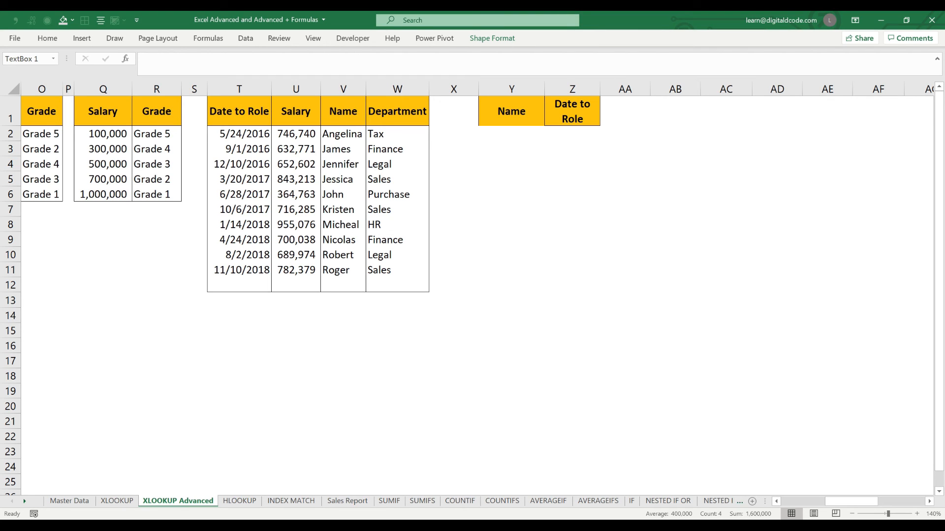
pyautogui.click(929, 502)
pyautogui.click(930, 502)
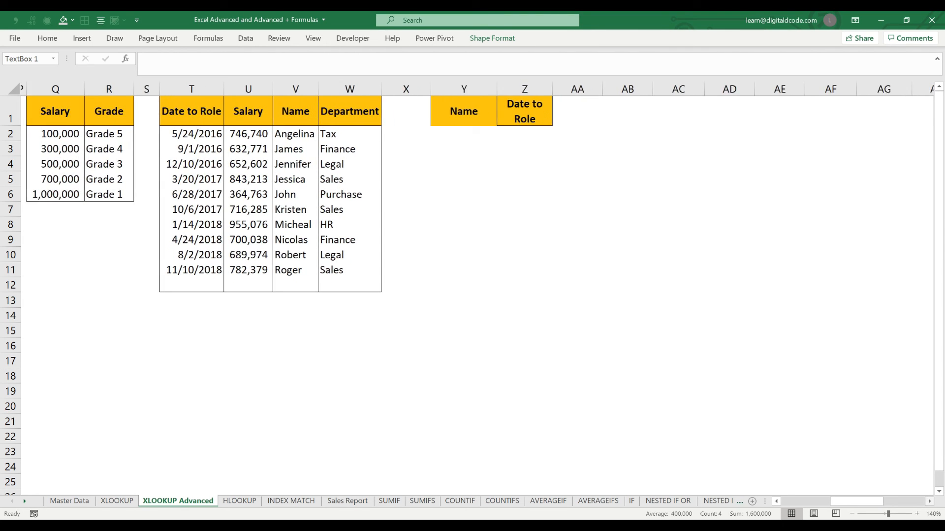
pyautogui.click(930, 501)
pyautogui.click(930, 502)
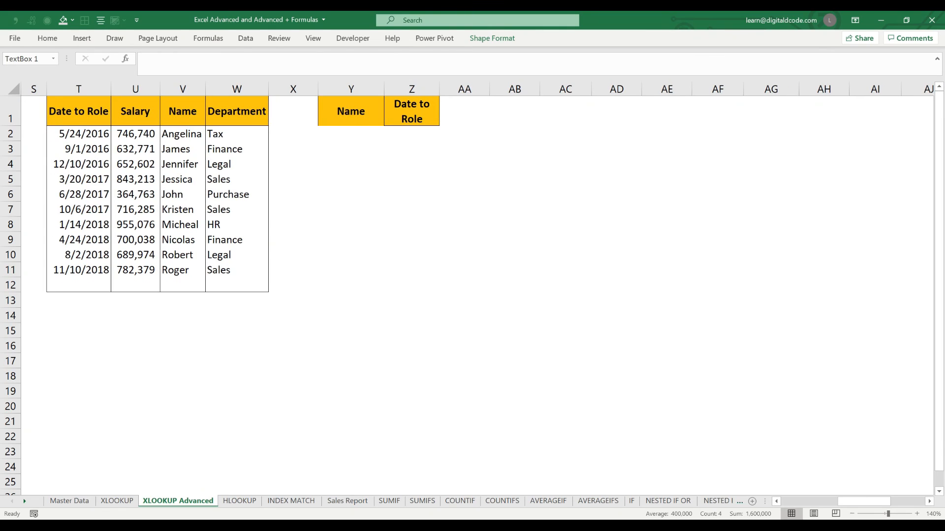
pyautogui.click(351, 148)
pyautogui.press('Up')
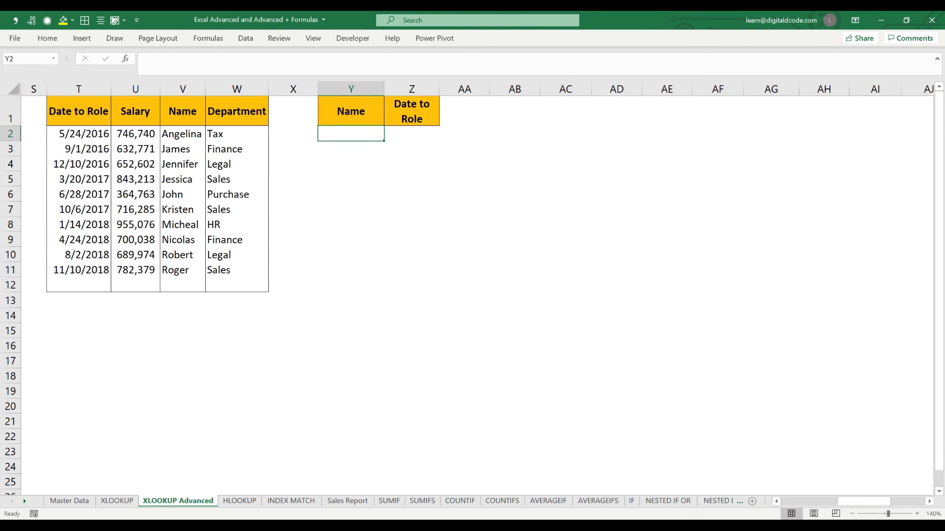
pyautogui.write('=xl')
pyautogui.press('Tab')
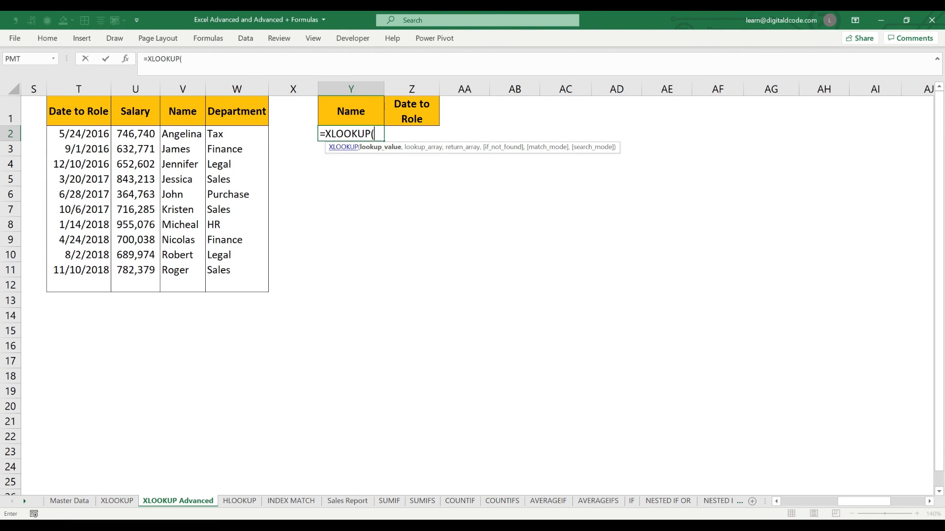
pyautogui.press('Up')
pyautogui.write(',')
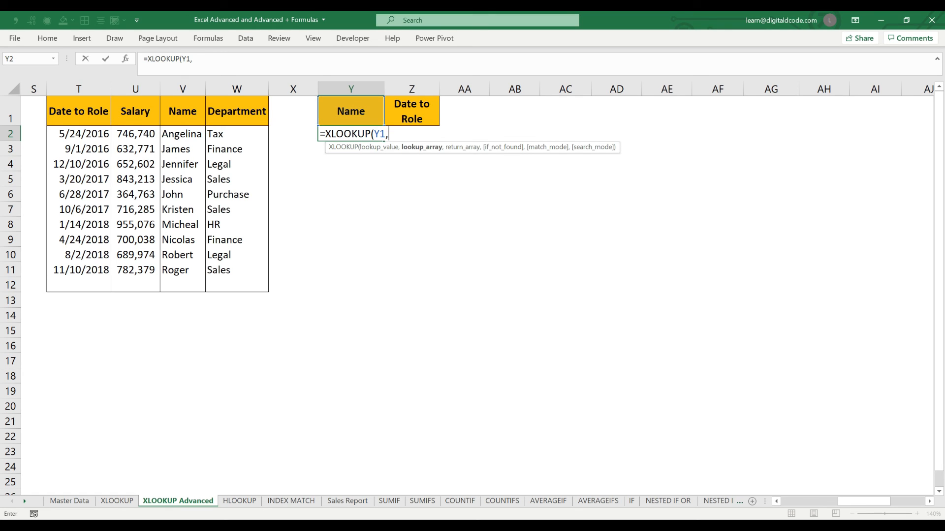
pyautogui.moveTo(135, 111); pyautogui.dragTo(236, 111)
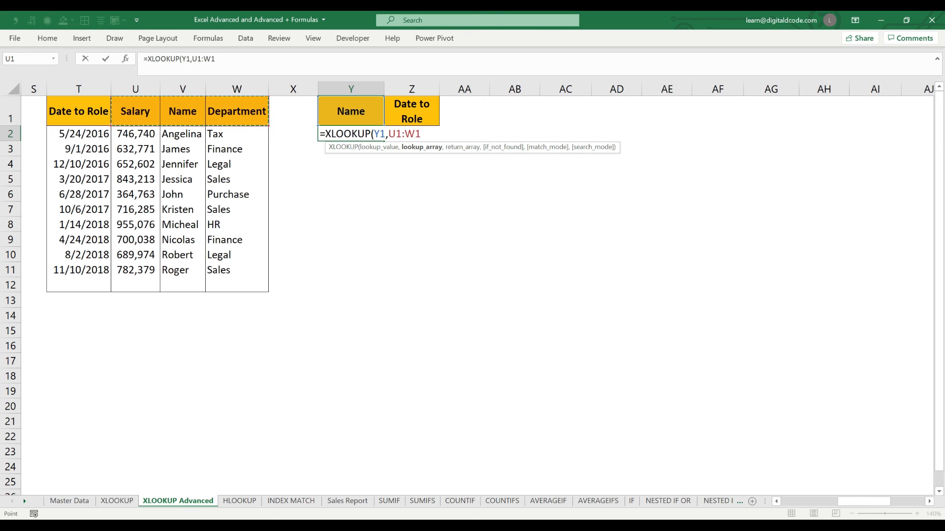
pyautogui.write(',')
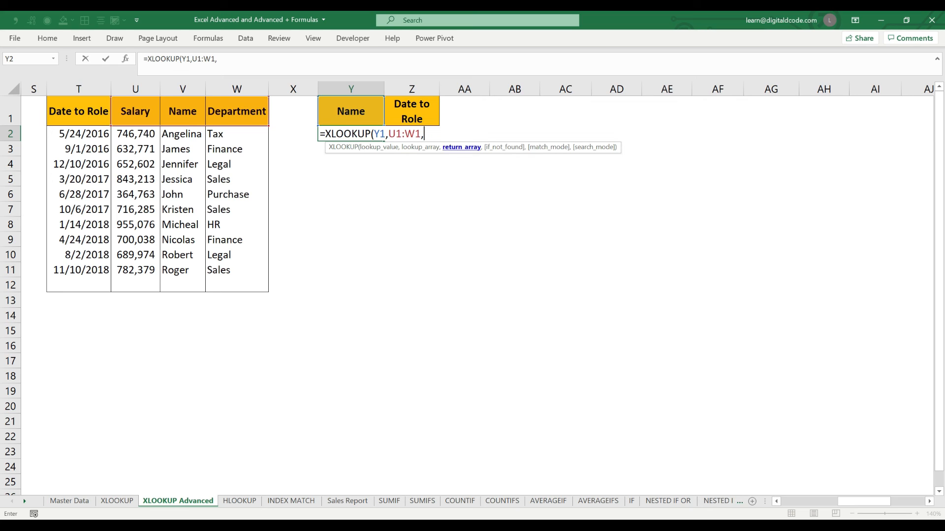
# Complete the Y2 XLOOKUP with return array $U$2:$W$11 and make the lookup array absolute as $U$1:$W$1
pyautogui.moveTo(134, 133); pyautogui.dragTo(236, 270)
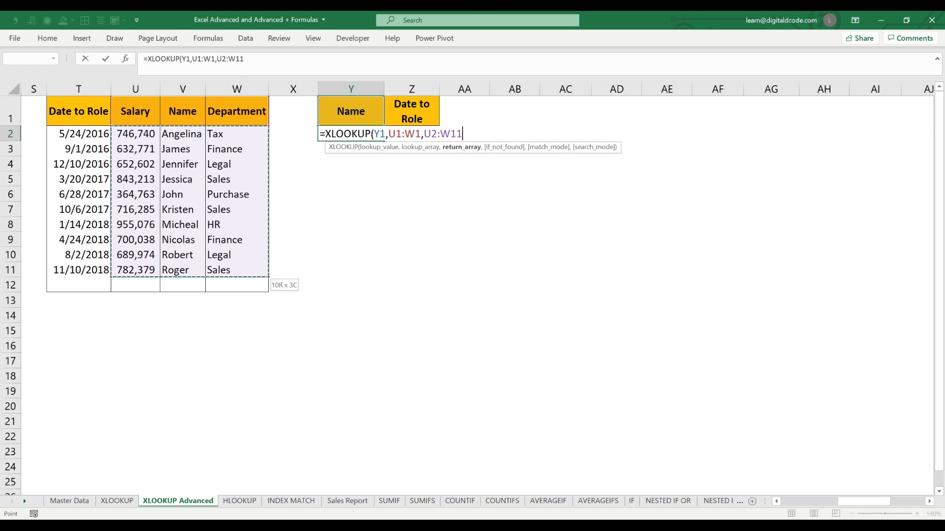
pyautogui.press('F4')
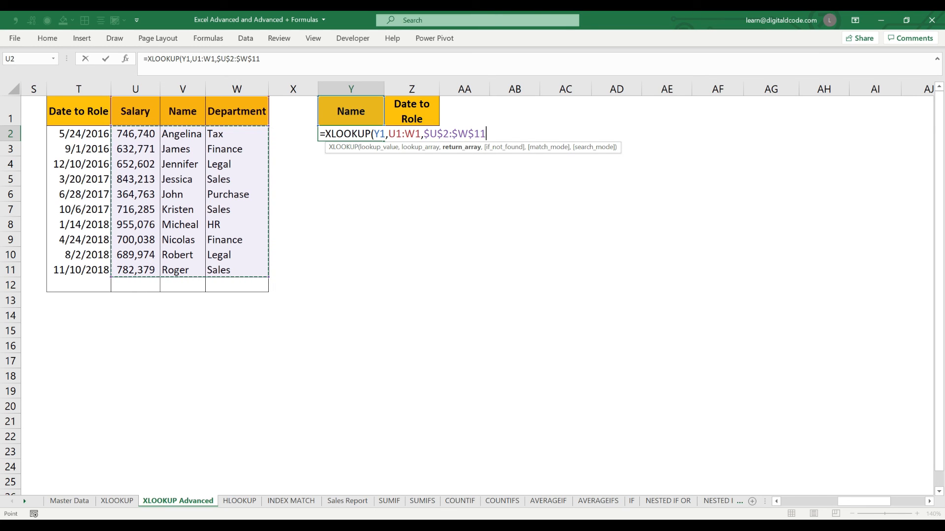
pyautogui.write(')')
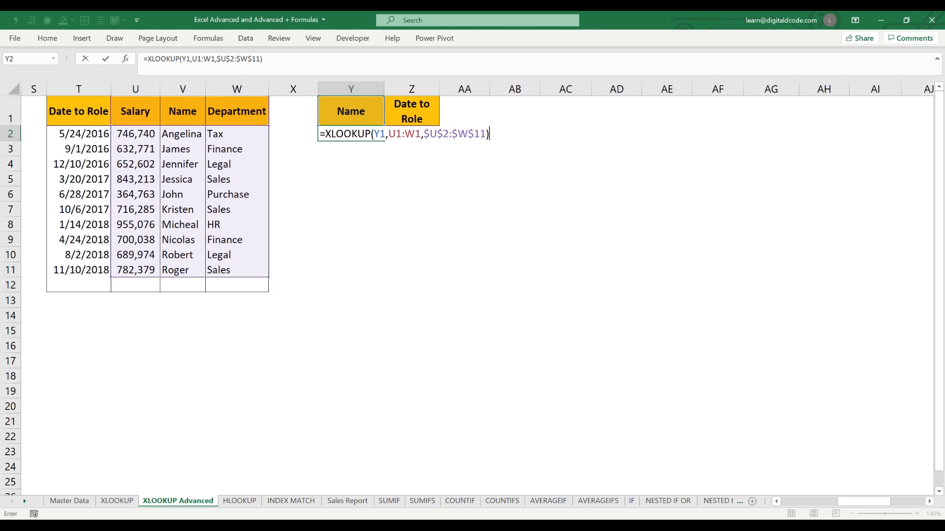
pyautogui.moveTo(192, 59); pyautogui.dragTo(216, 59)
pyautogui.press('F4')
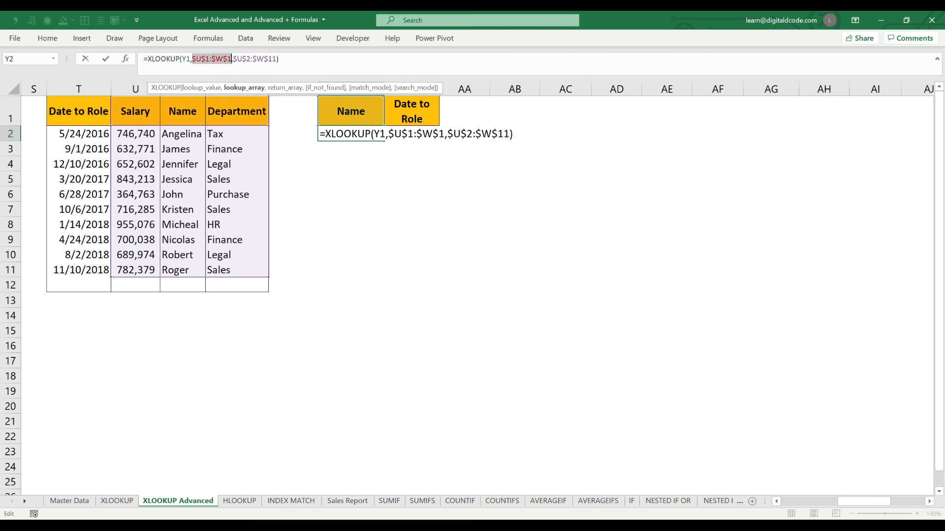
pyautogui.press('Return')
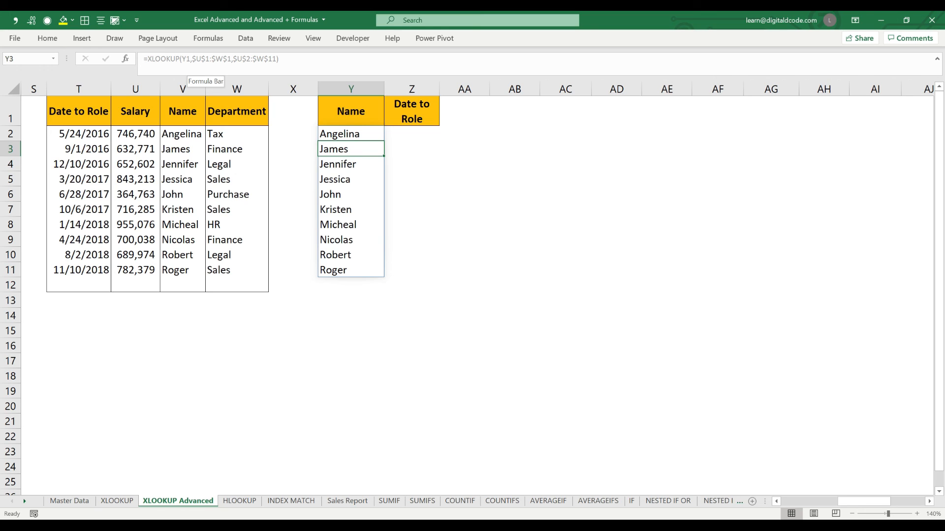
# Try wrapping the Y2 XLOOKUP formula in TRANSPOSE to lay the names out across row 2, and undo the change
pyautogui.press('Up')
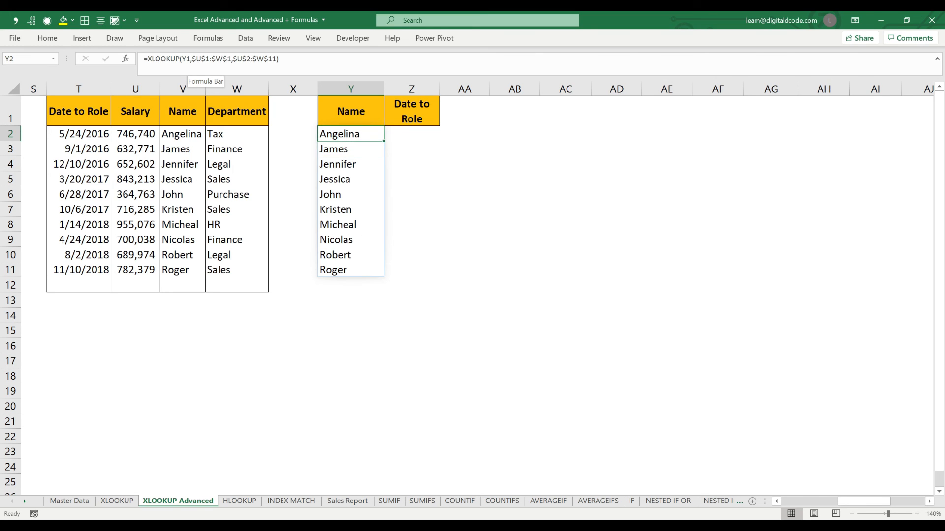
pyautogui.hotkey('ctrl', 'shift', 'Down')
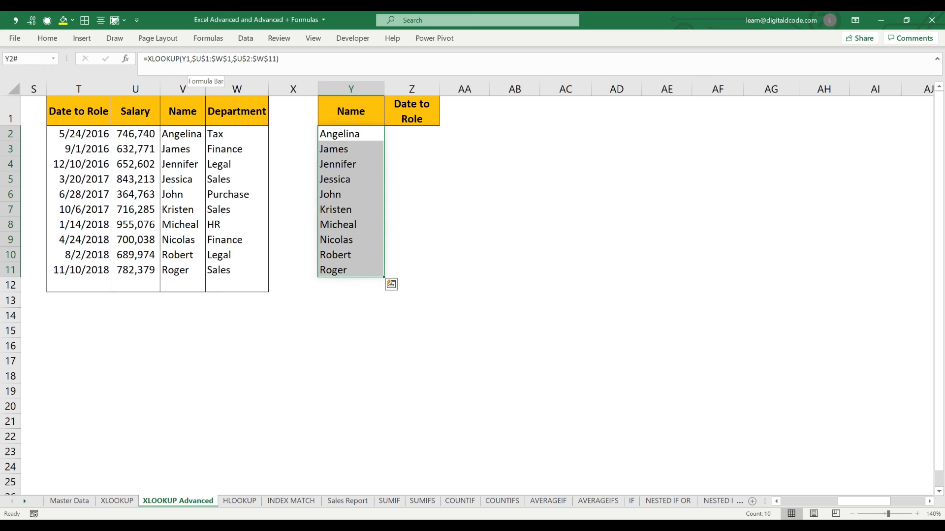
pyautogui.press('F2')
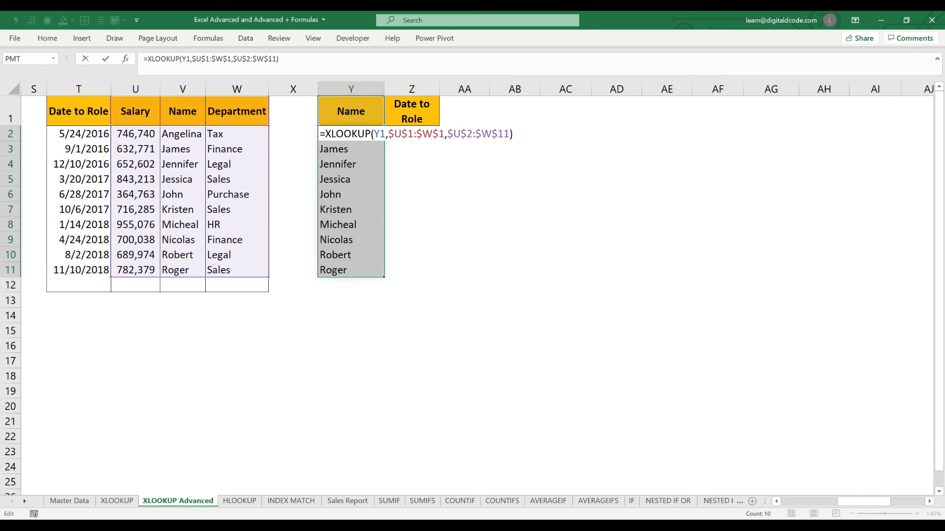
pyautogui.write('tran')
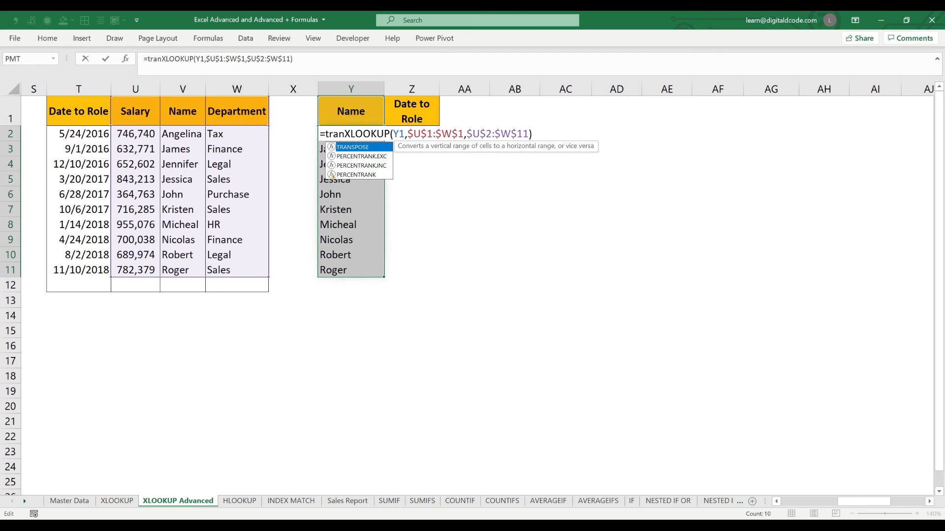
pyautogui.press('Tab')
pyautogui.write(')')
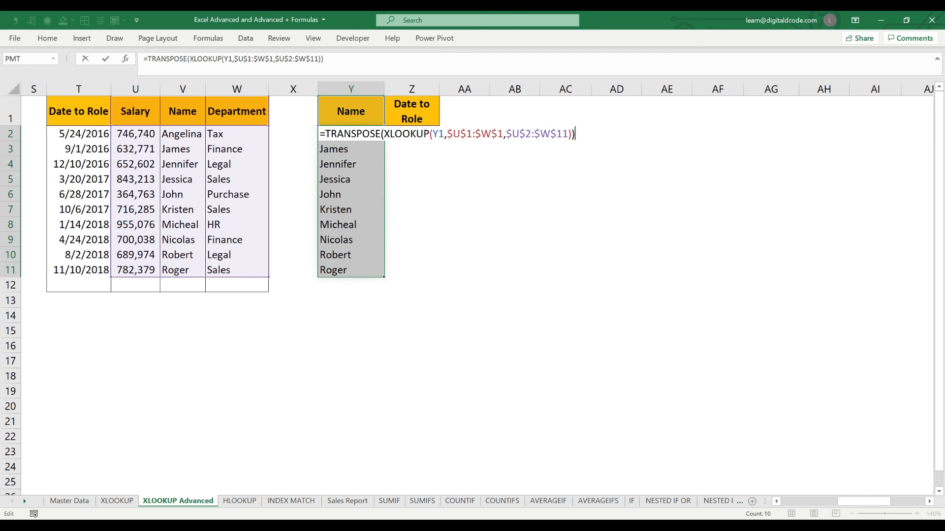
pyautogui.press('Return')
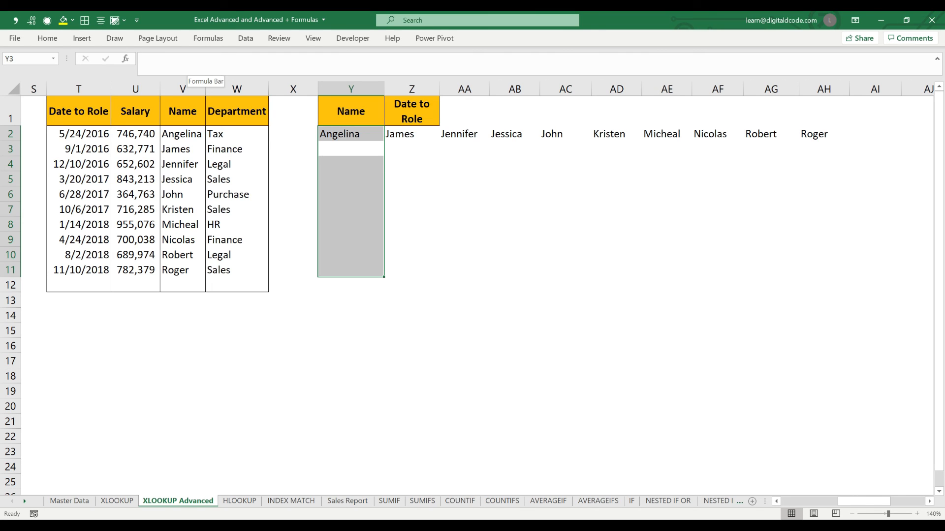
pyautogui.hotkey('ctrl', 'z')
# Try wrapping the Y2 XLOOKUP formula in CONCAT to join all names in one cell, and undo the change
pyautogui.press('F2')
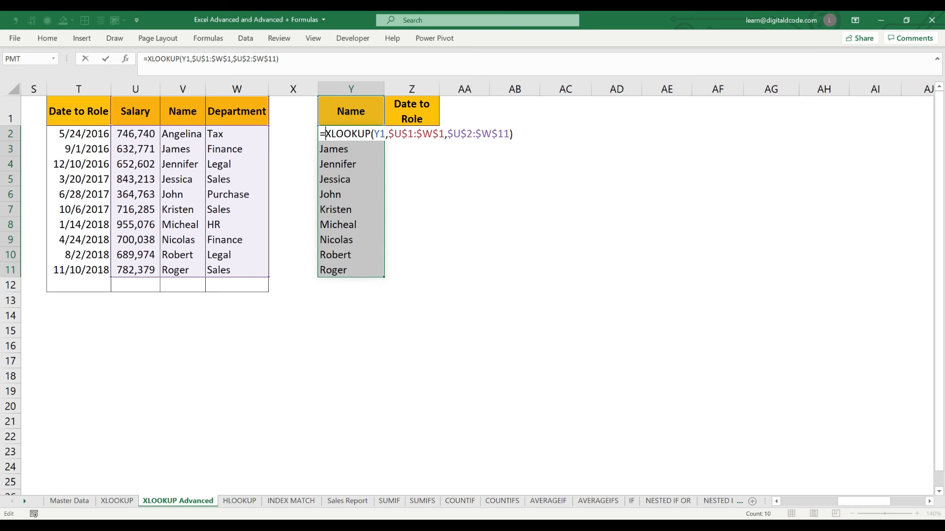
pyautogui.write('con')
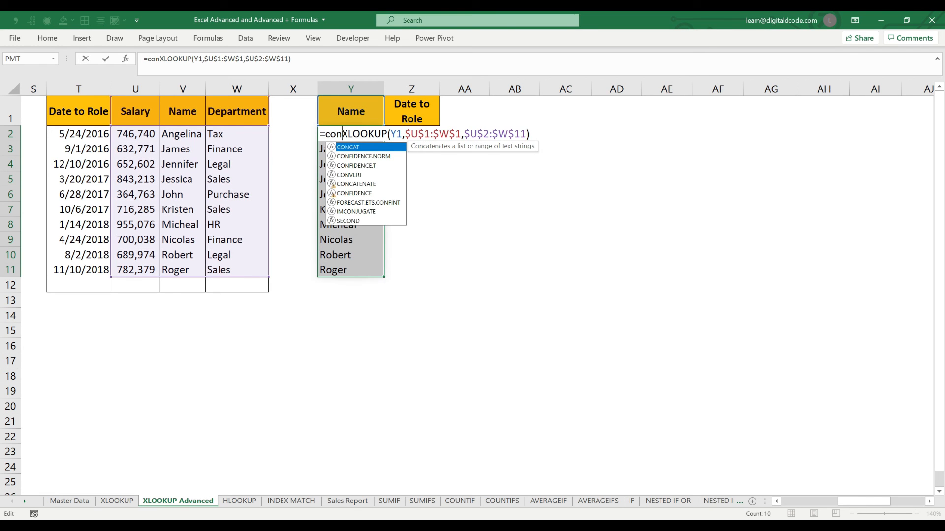
pyautogui.press('Down')
pyautogui.press('Down')
pyautogui.press('Down')
pyautogui.press('Up')
pyautogui.press('Up')
pyautogui.press('Up')
pyautogui.press('Tab')
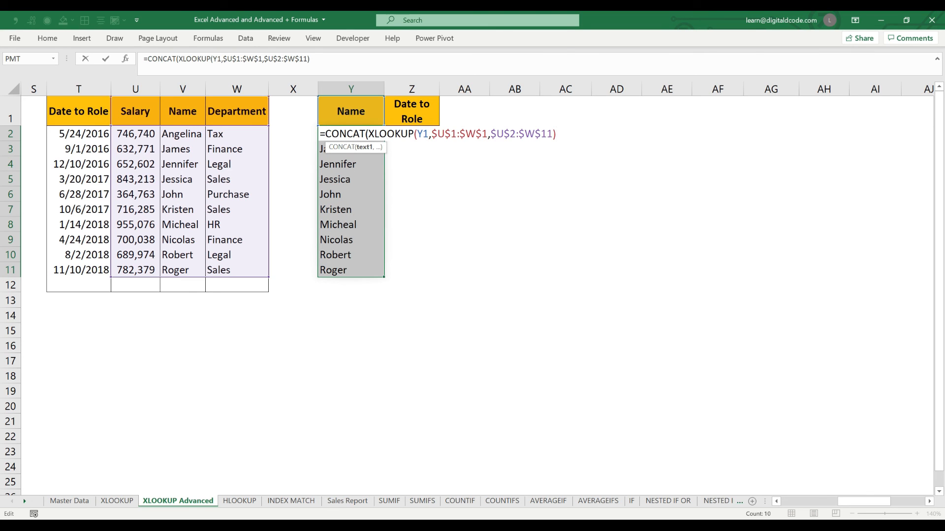
pyautogui.press('Return')
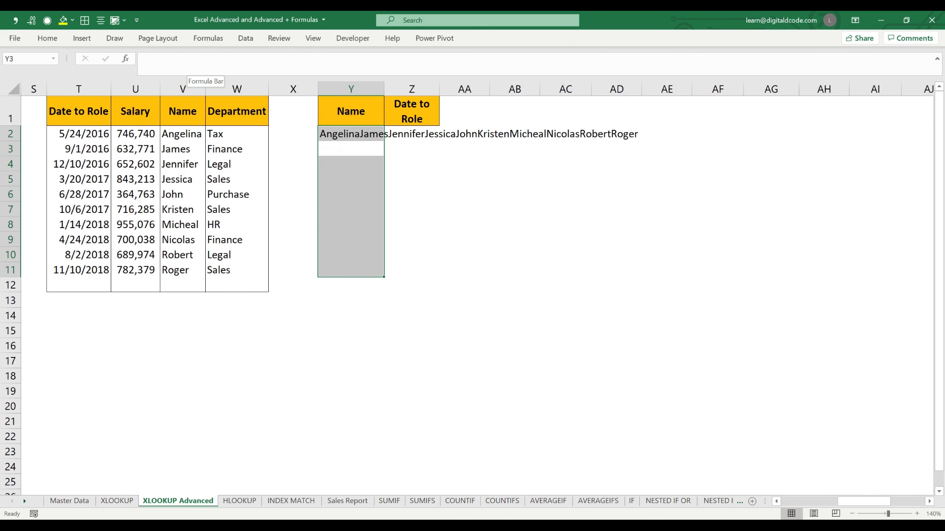
pyautogui.press('Up')
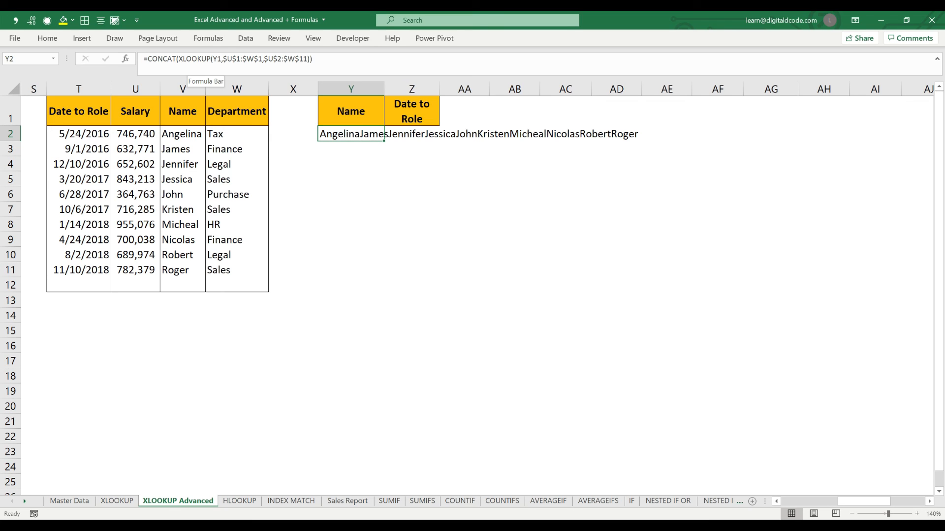
pyautogui.hotkey('ctrl', 'z')
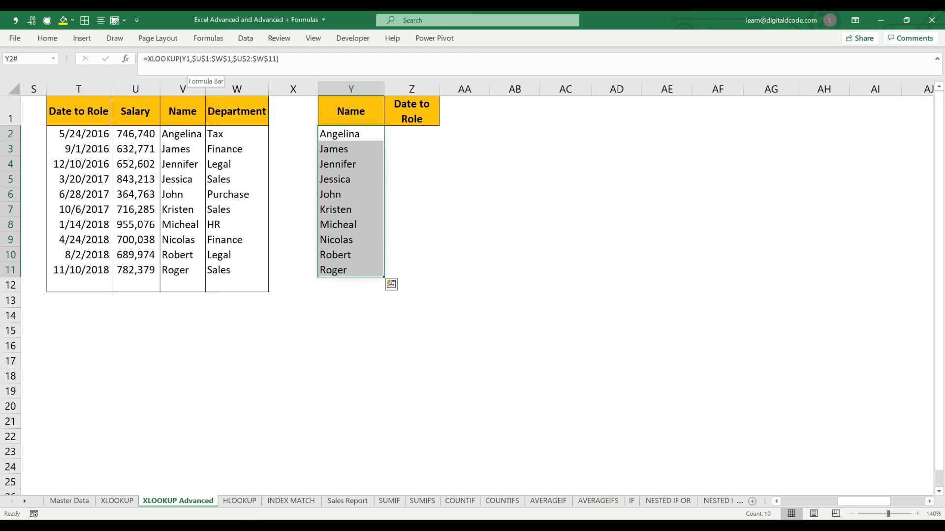
# Copy the Y2 XLOOKUP formula across to Z2 under the Date to Role header
pyautogui.hotkey('shift', 'Right')
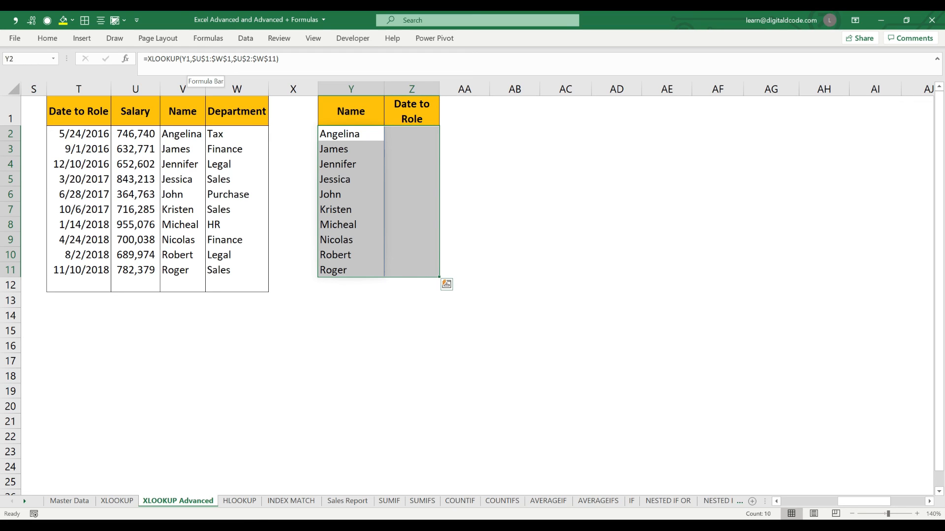
pyautogui.hotkey('ctrl', 'r')
pyautogui.press('Right')
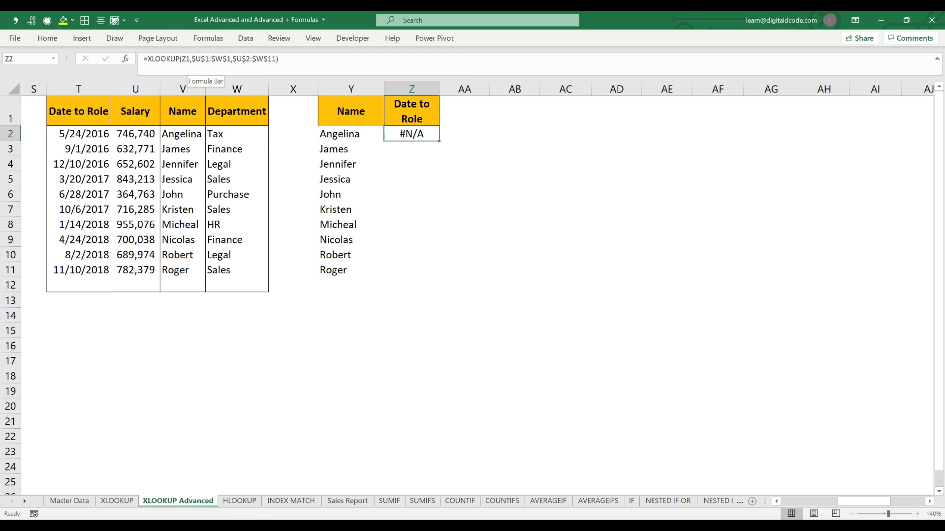
pyautogui.press('Left')
pyautogui.press('Right')
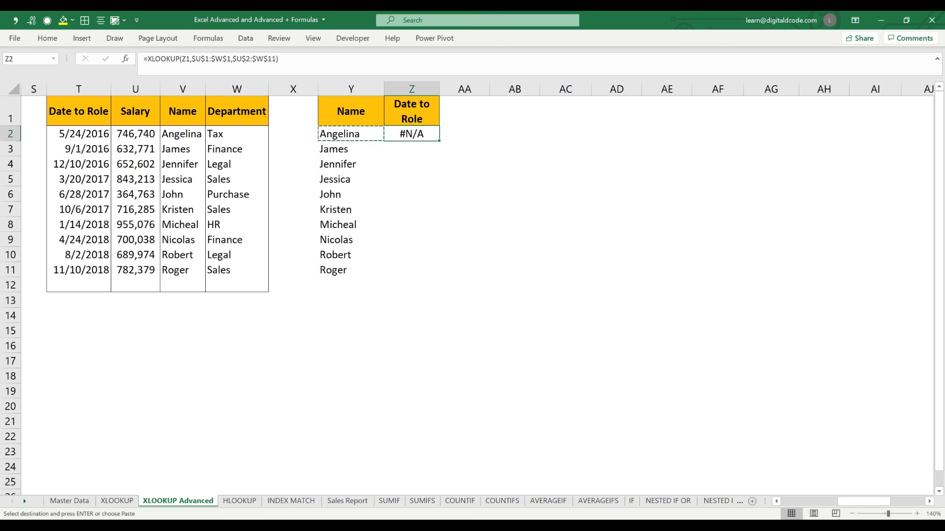
# Extend the Z2 XLOOKUP's lookup array to $T$1:$W$1 and its return array to $T$2:$W$11
pyautogui.press('F2')
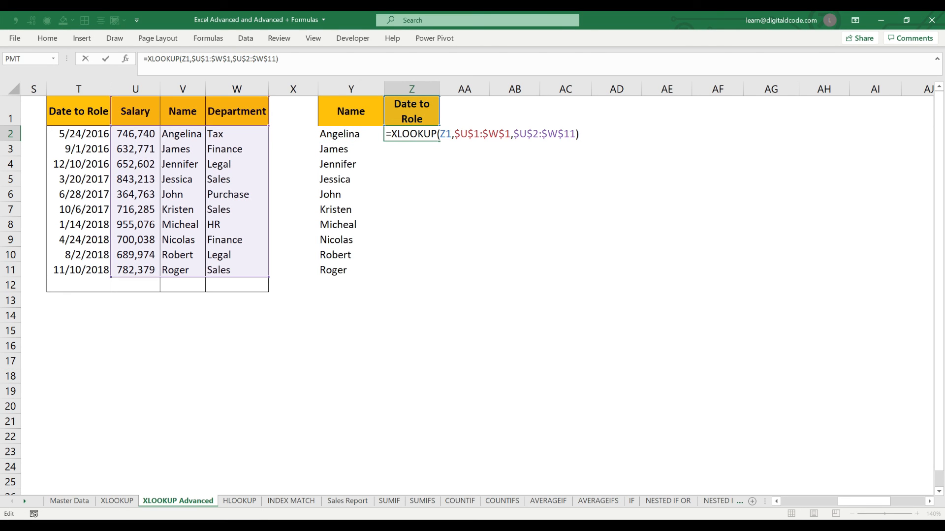
pyautogui.moveTo(112, 126); pyautogui.dragTo(74, 129)
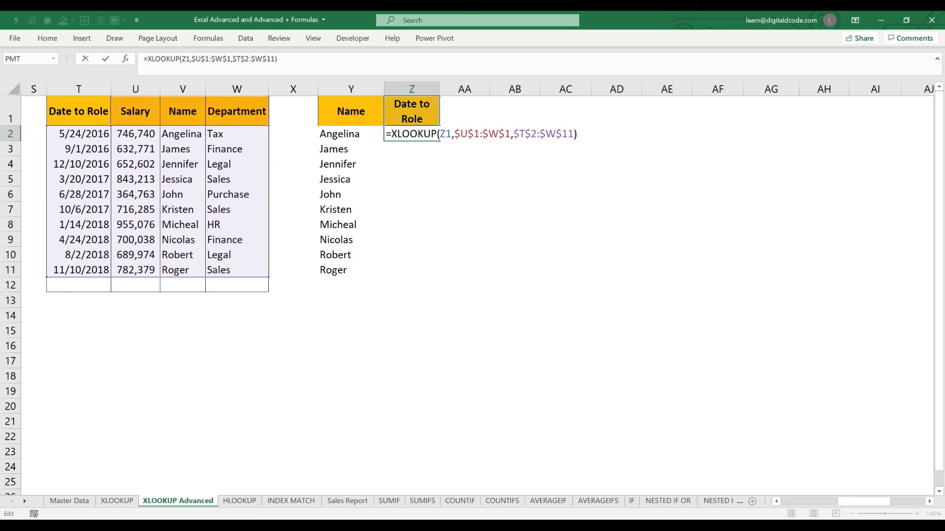
pyautogui.moveTo(112, 97); pyautogui.dragTo(78, 105)
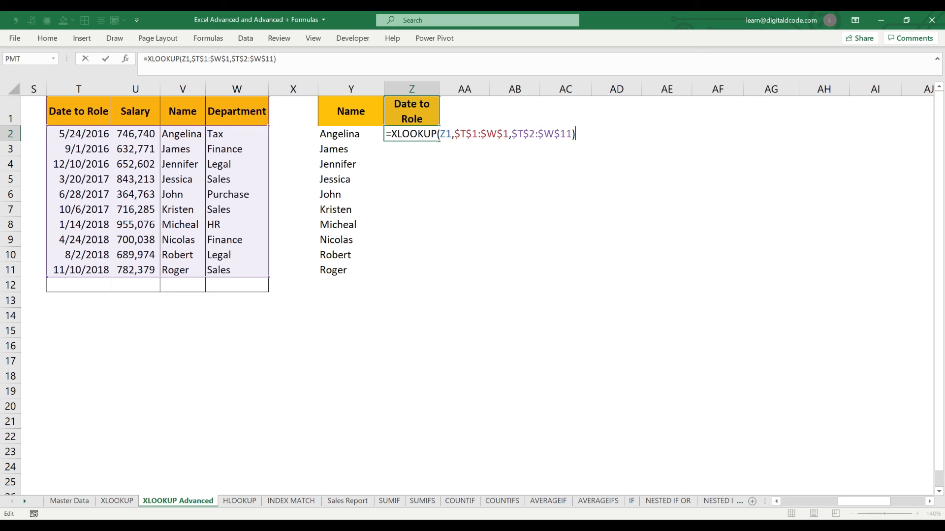
pyautogui.hotkey('ctrl', 'Return')
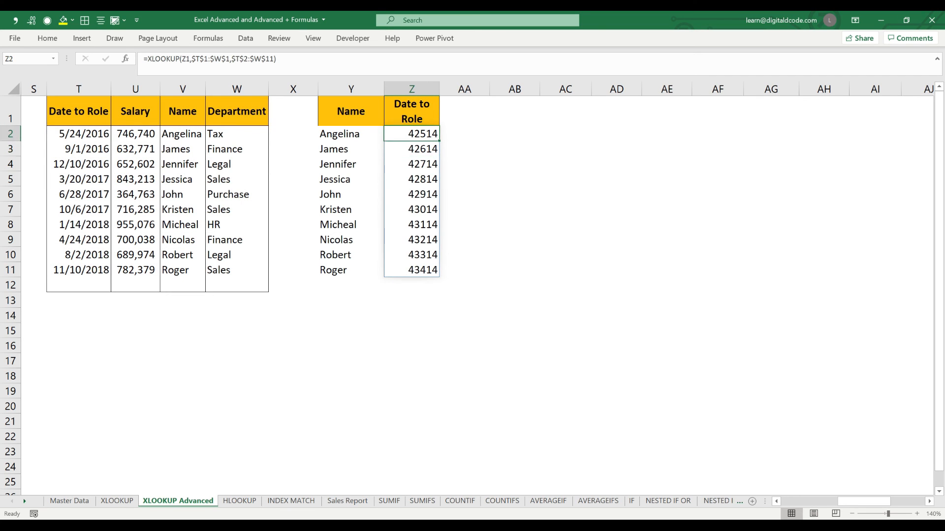
# Format the Date to Role results in Z2:Z11 as day-month-year dates
pyautogui.hotkey('ctrl', 'shift', 'Down')
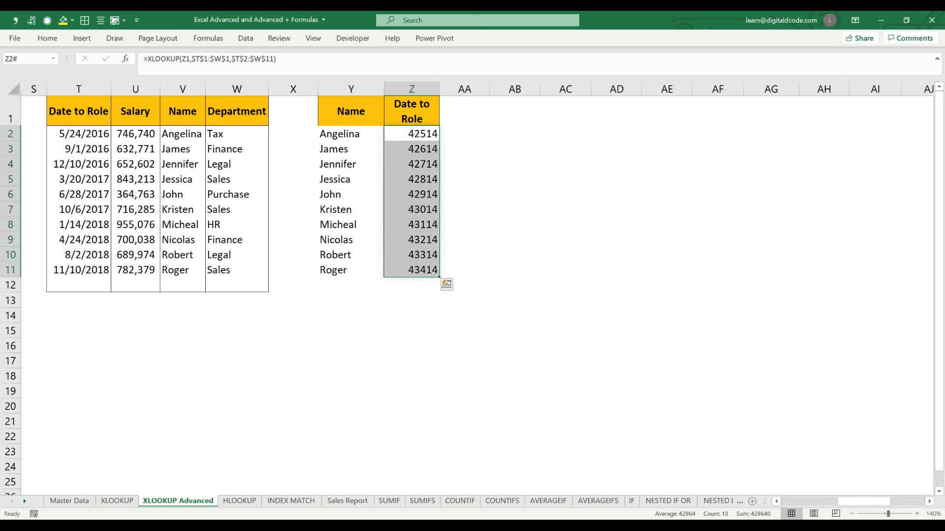
pyautogui.hotkey('ctrl', 'q')
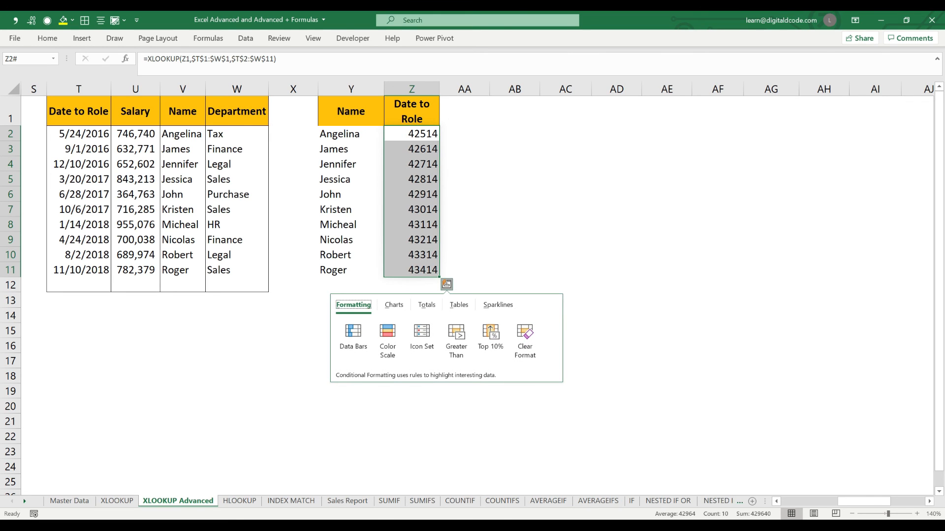
pyautogui.press('Escape')
pyautogui.hotkey('ctrl', 'shift', '3')
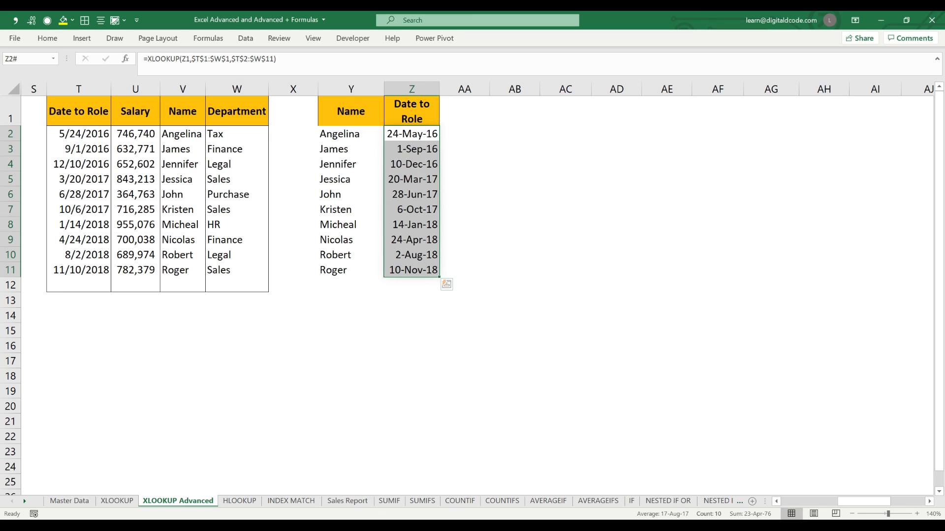
pyautogui.press('Up')
pyautogui.press('Down')
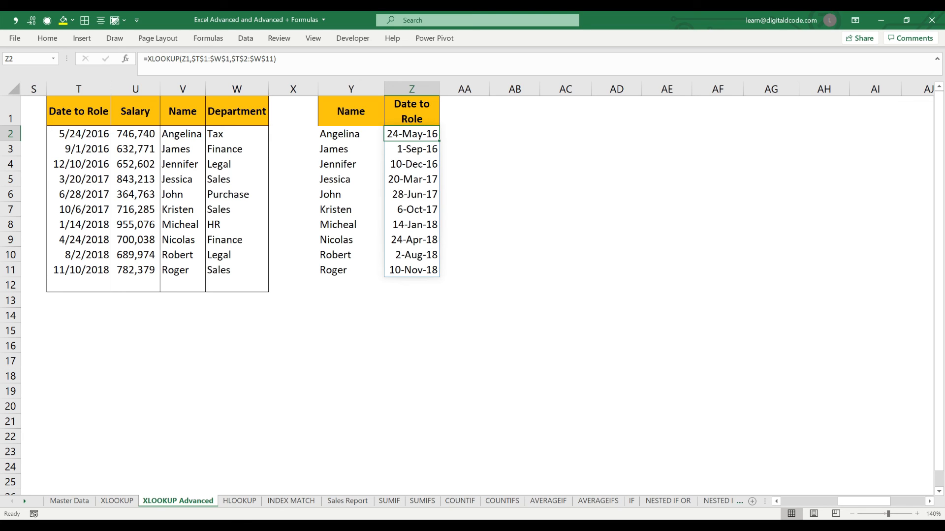
# Wrap the Z2 XLOOKUP formula in TEXT with the format "MMM-YYYY" and return to cell A1
pyautogui.press('F2')
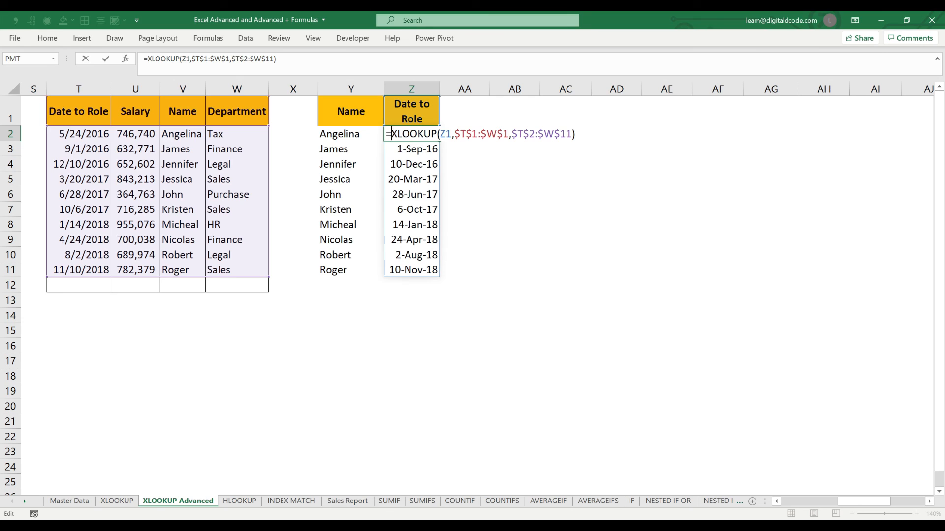
pyautogui.write('TEXT(')
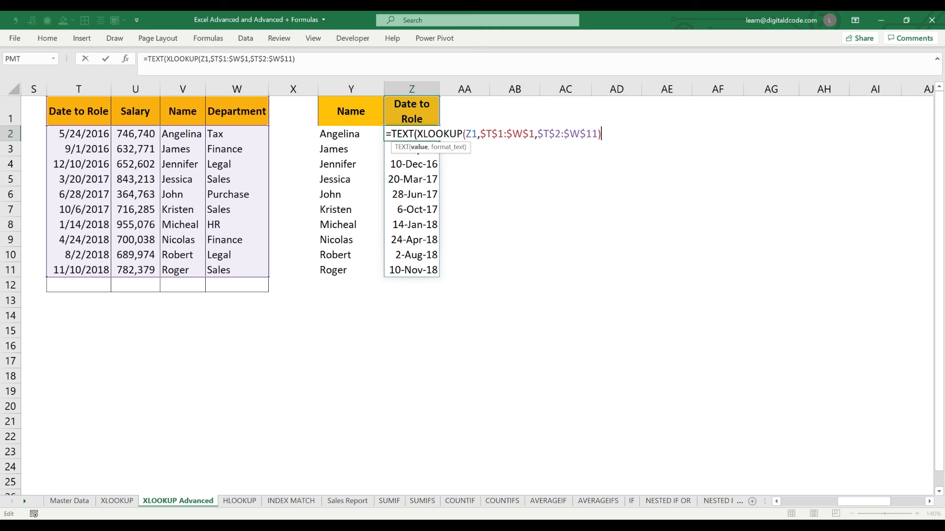
pyautogui.write(',"MMM-')
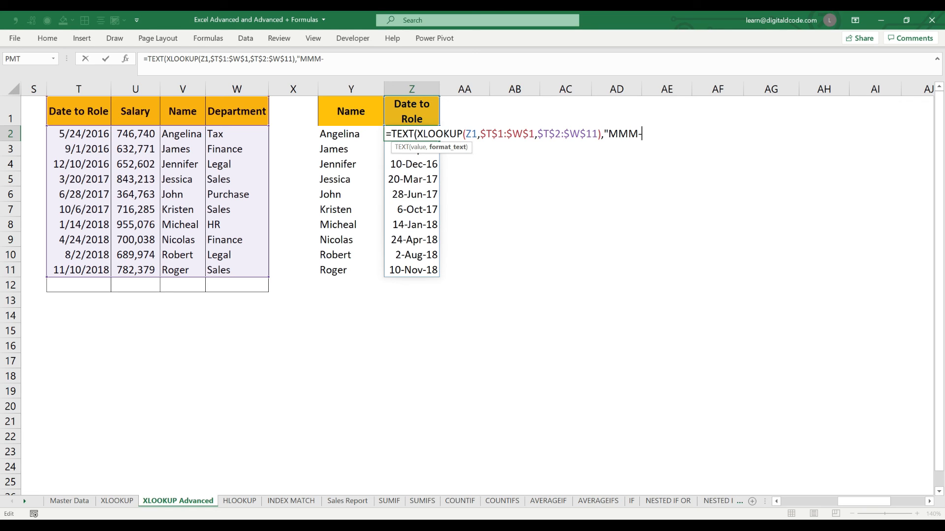
pyautogui.write('YYYY")')
pyautogui.press('Return')
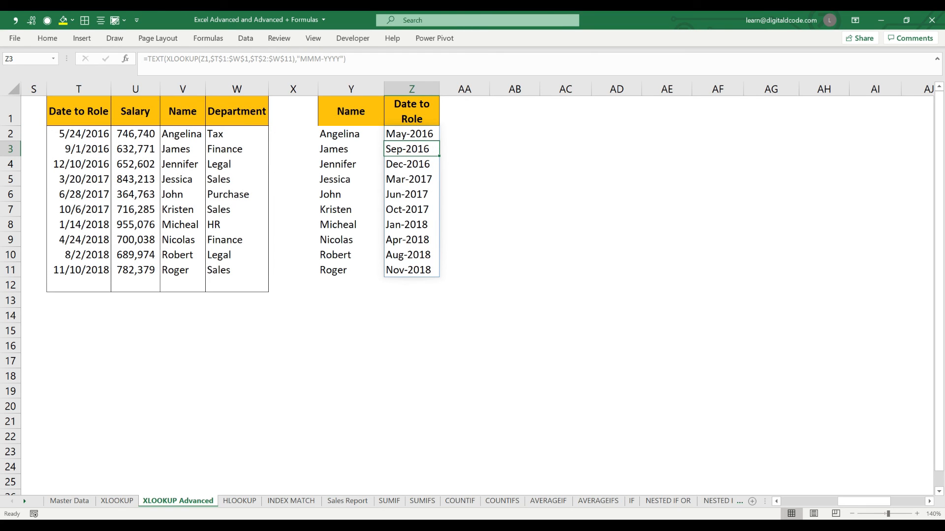
pyautogui.press('Up')
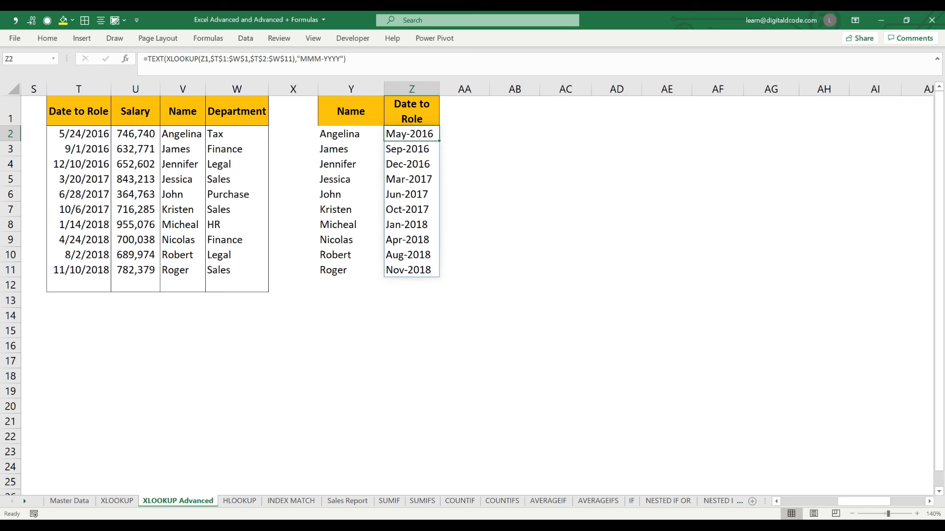
pyautogui.hotkey('ctrl', 'Home')
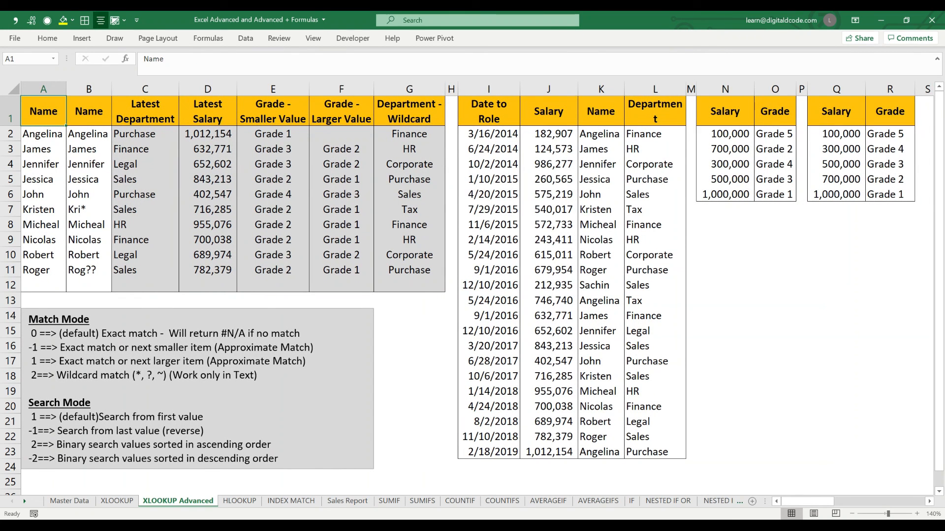